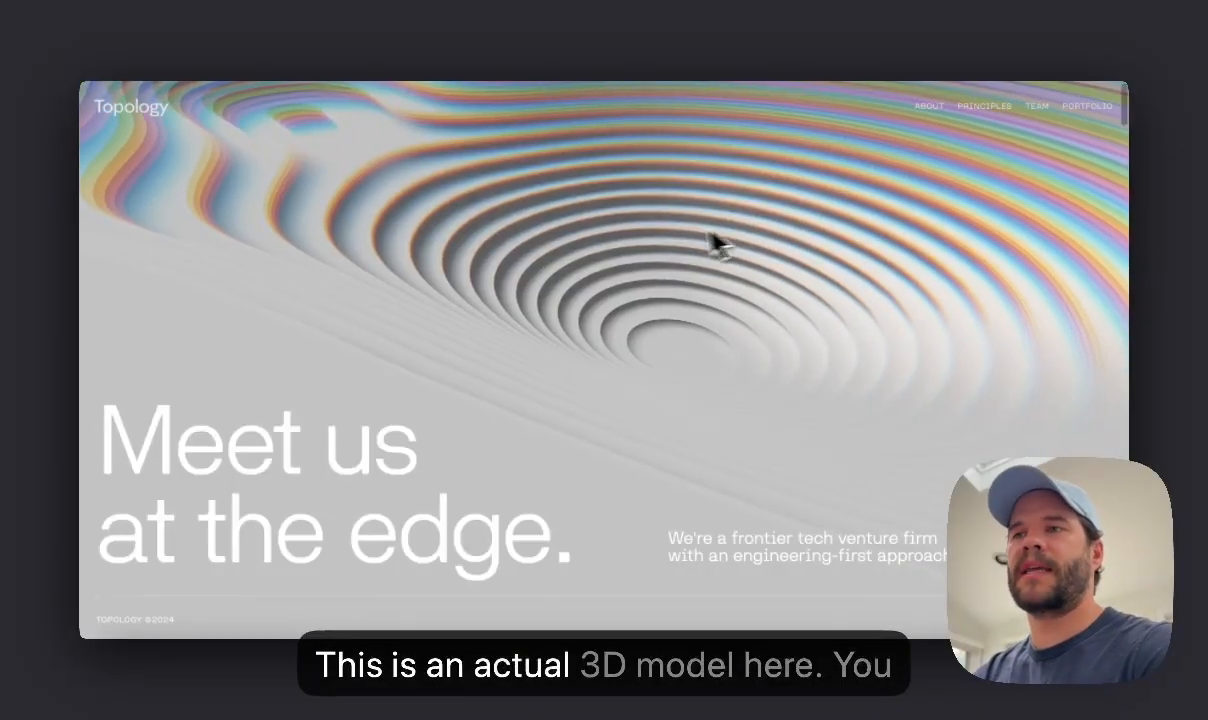
Examine how the 3D ring tunnel on the Topology homepage moves and changes through the scroll sequence
scroll(690, 244, down, 5)
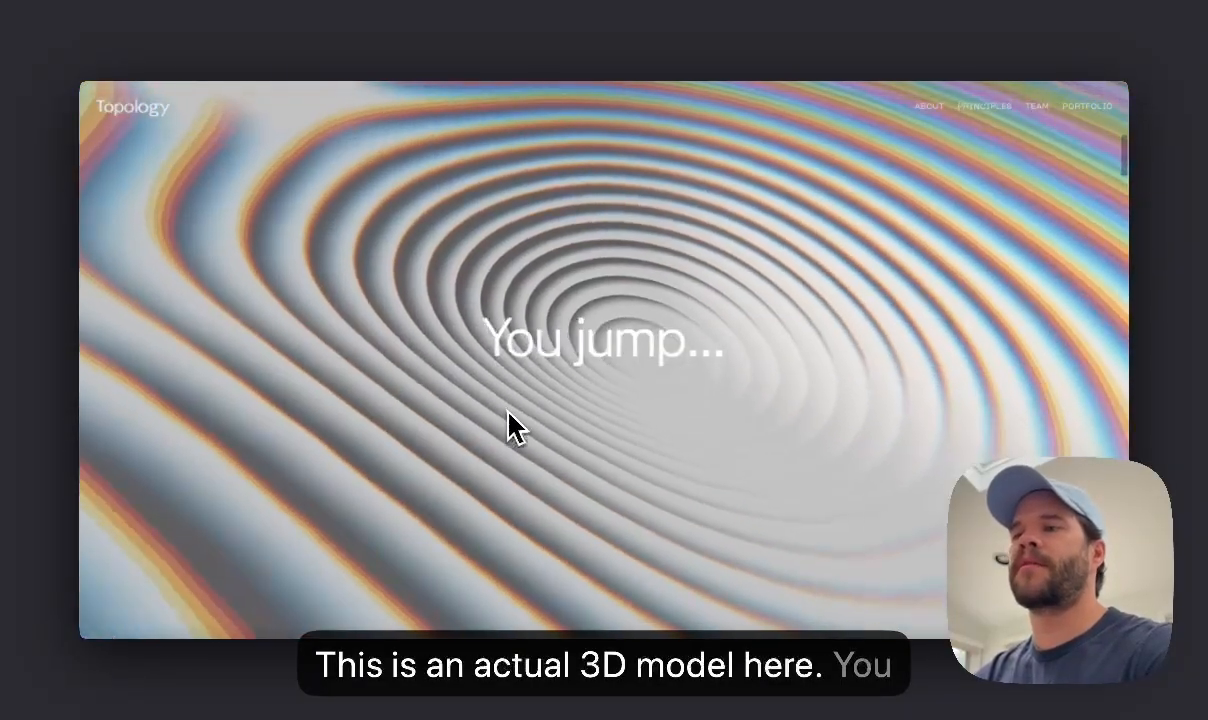
scroll(508, 414, down, 3)
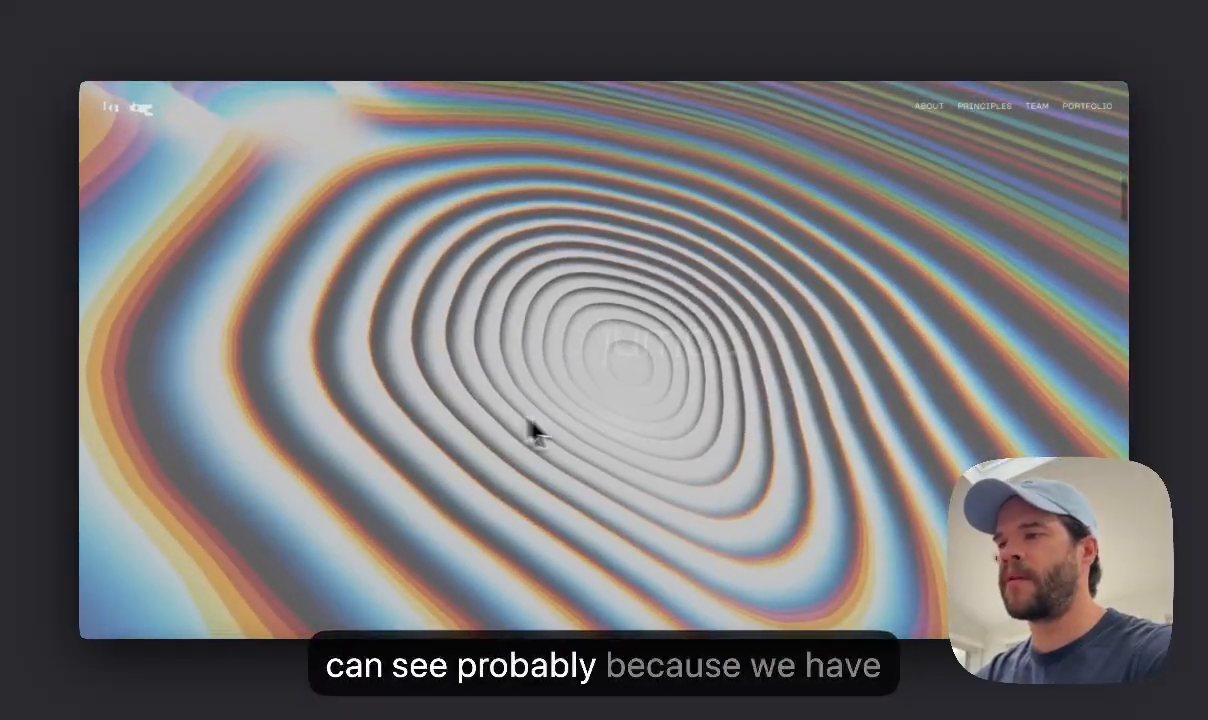
scroll(536, 432, down, 3)
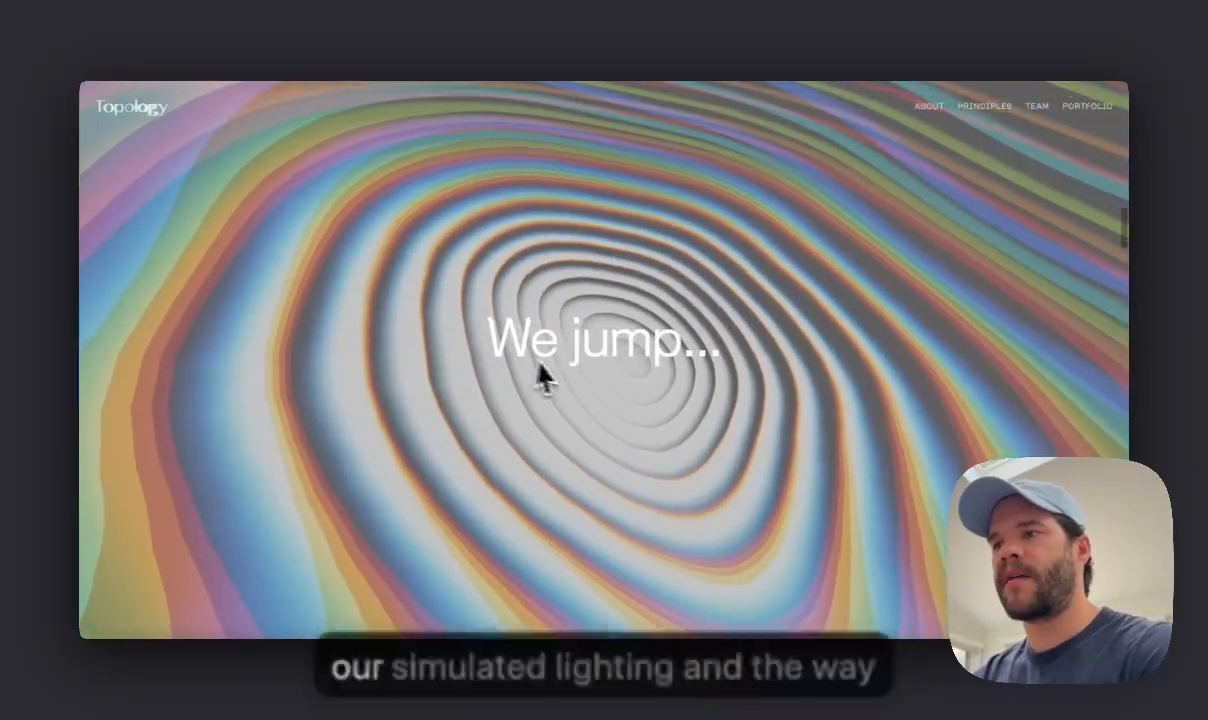
scroll(806, 411, down, 3)
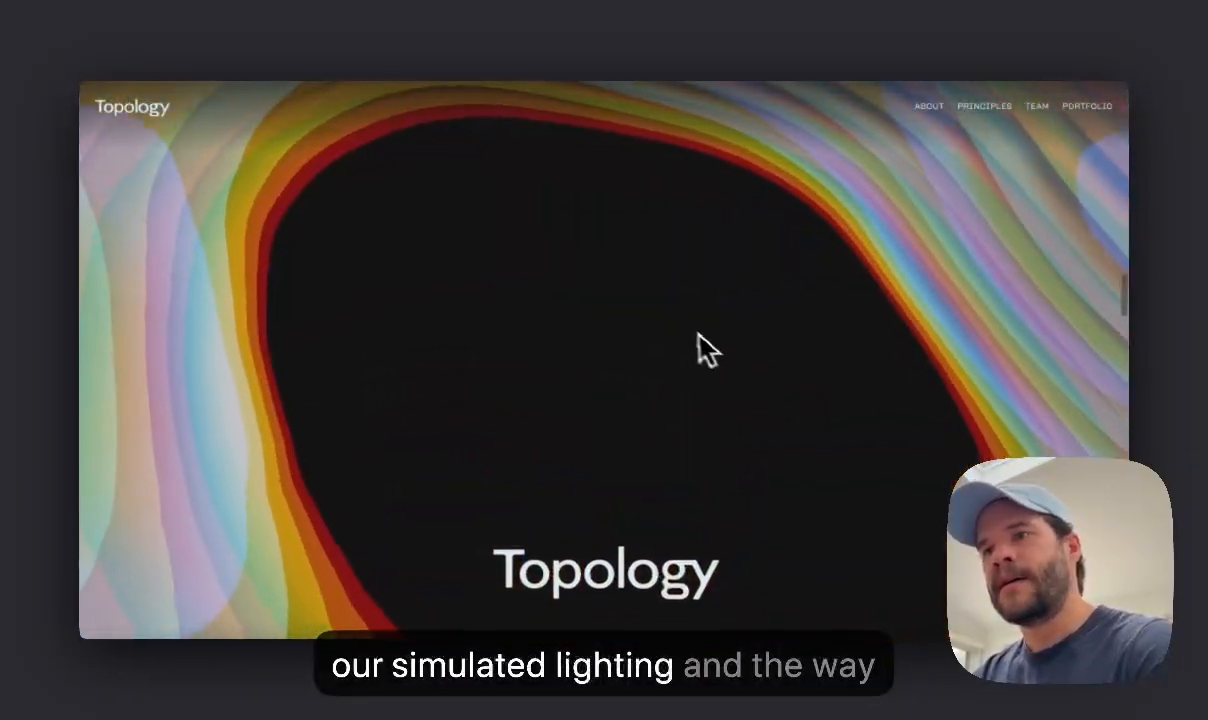
scroll(690, 345, down, 5)
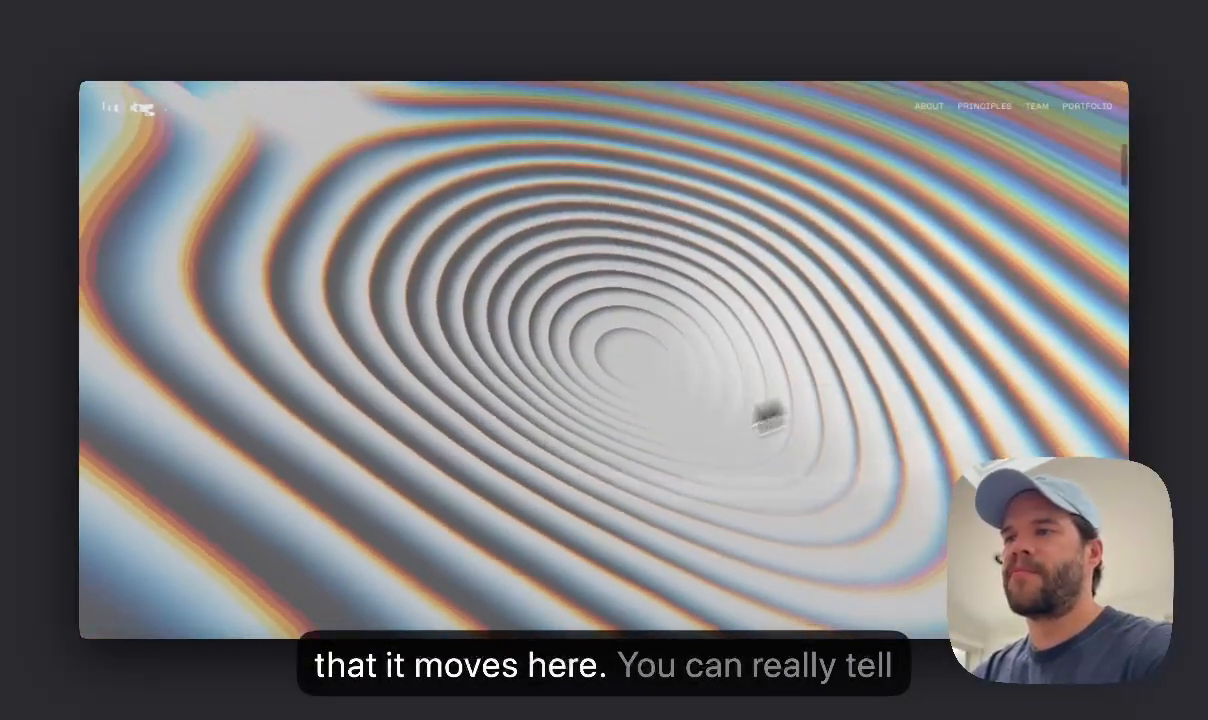
scroll(472, 440, down, 5)
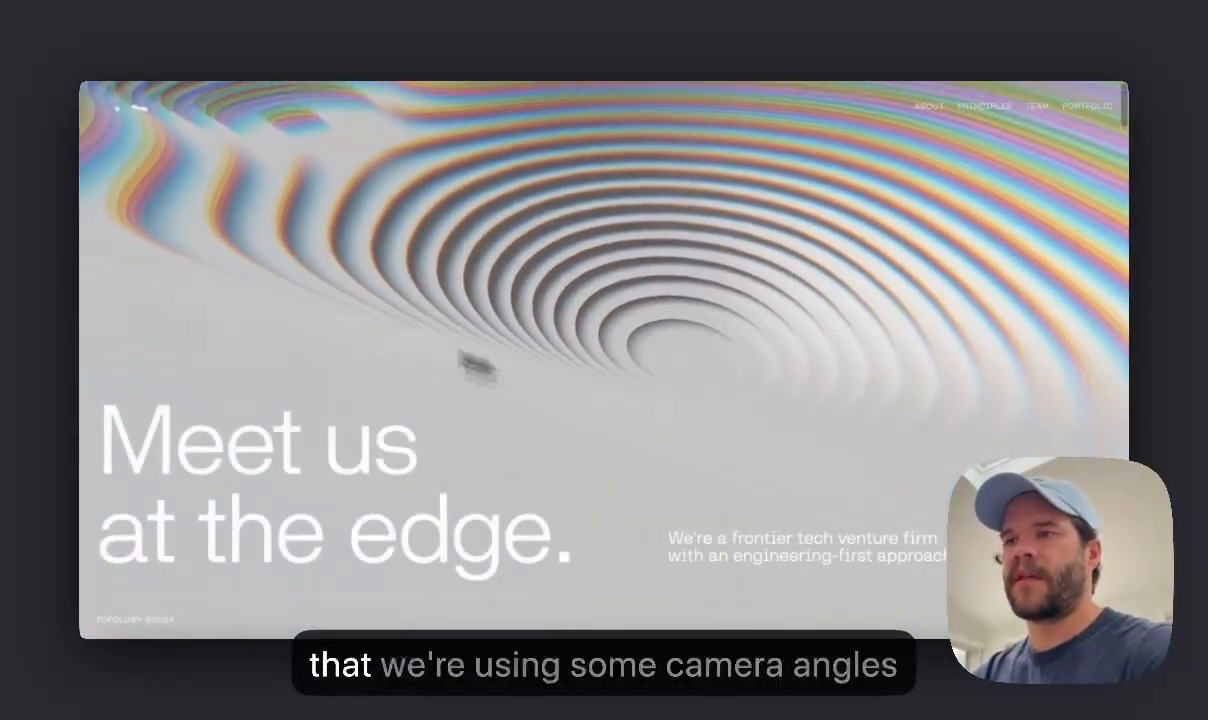
scroll(620, 329, down, 5)
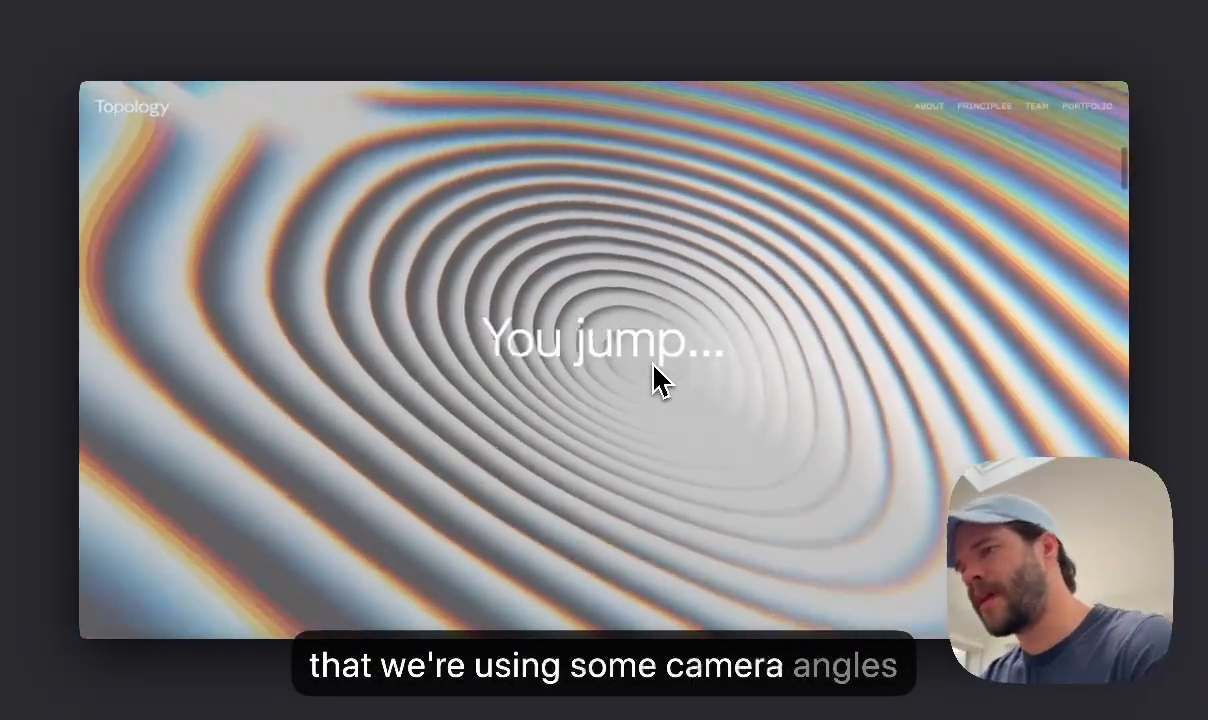
scroll(655, 378, down, 5)
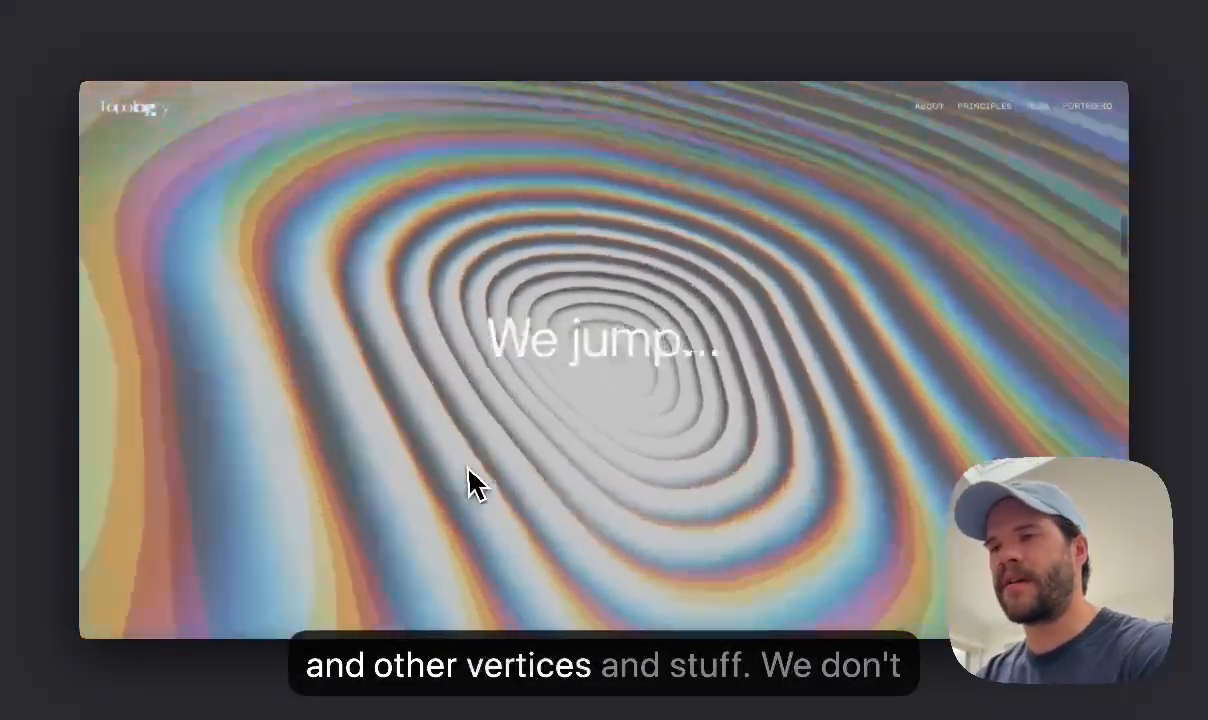
scroll(636, 259, down, 5)
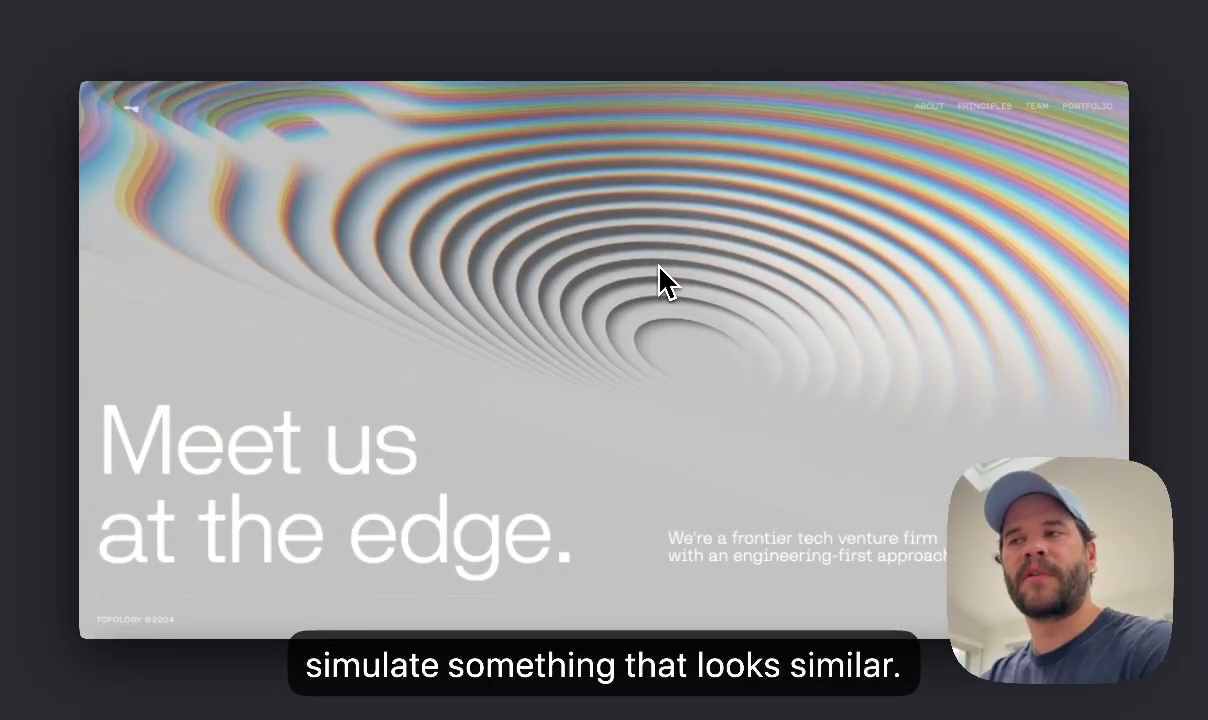
Inspect the ring distortion, mouse trail and chromatic aberration between the Topology hero and the "We jump..." section
scroll(857, 260, down, 8)
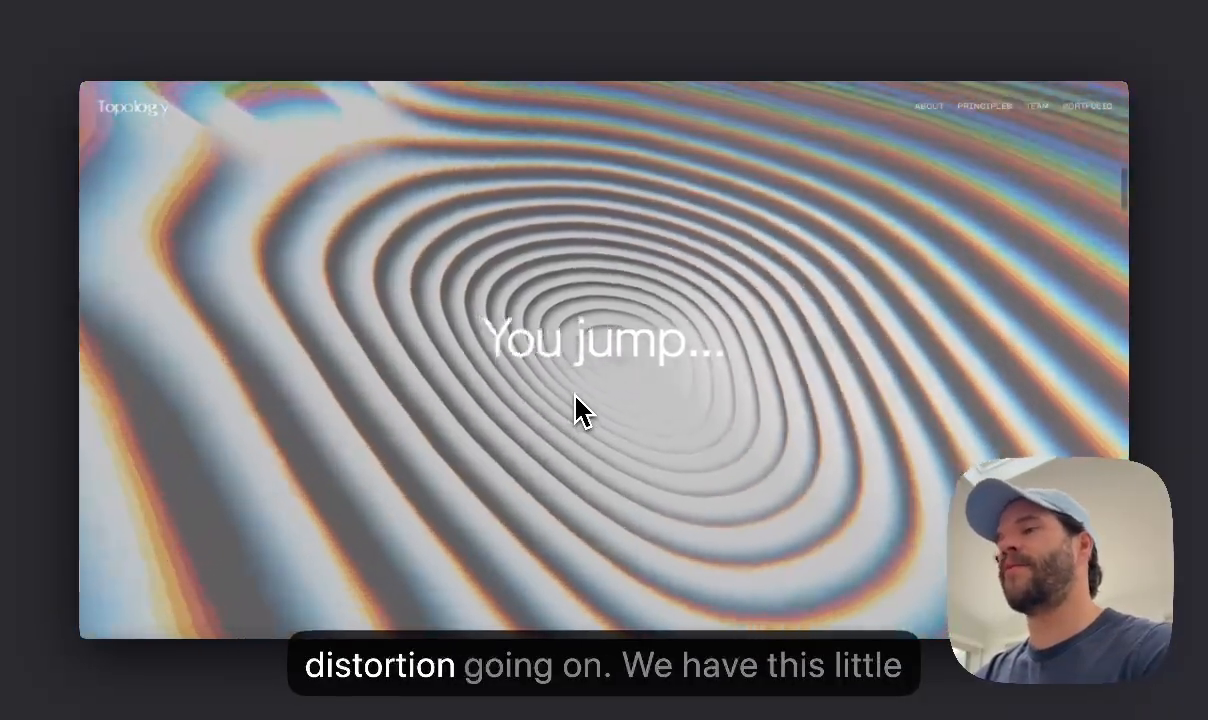
scroll(574, 399, down, 3)
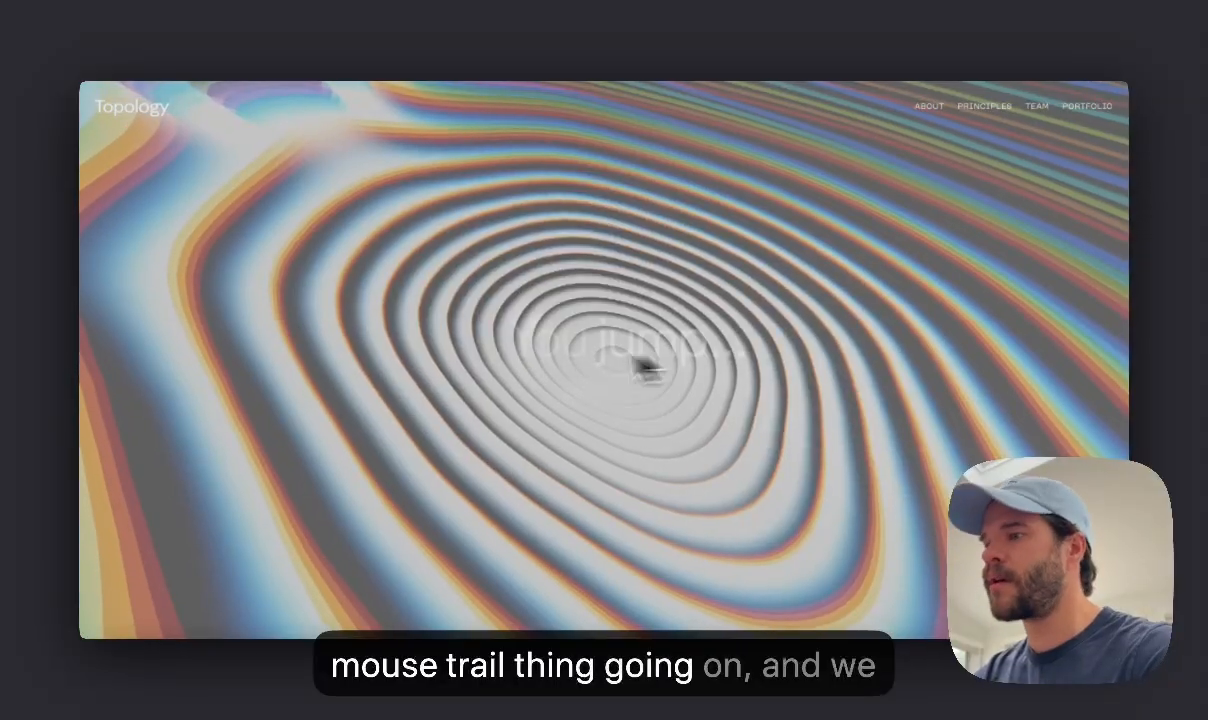
scroll(730, 345, down, 3)
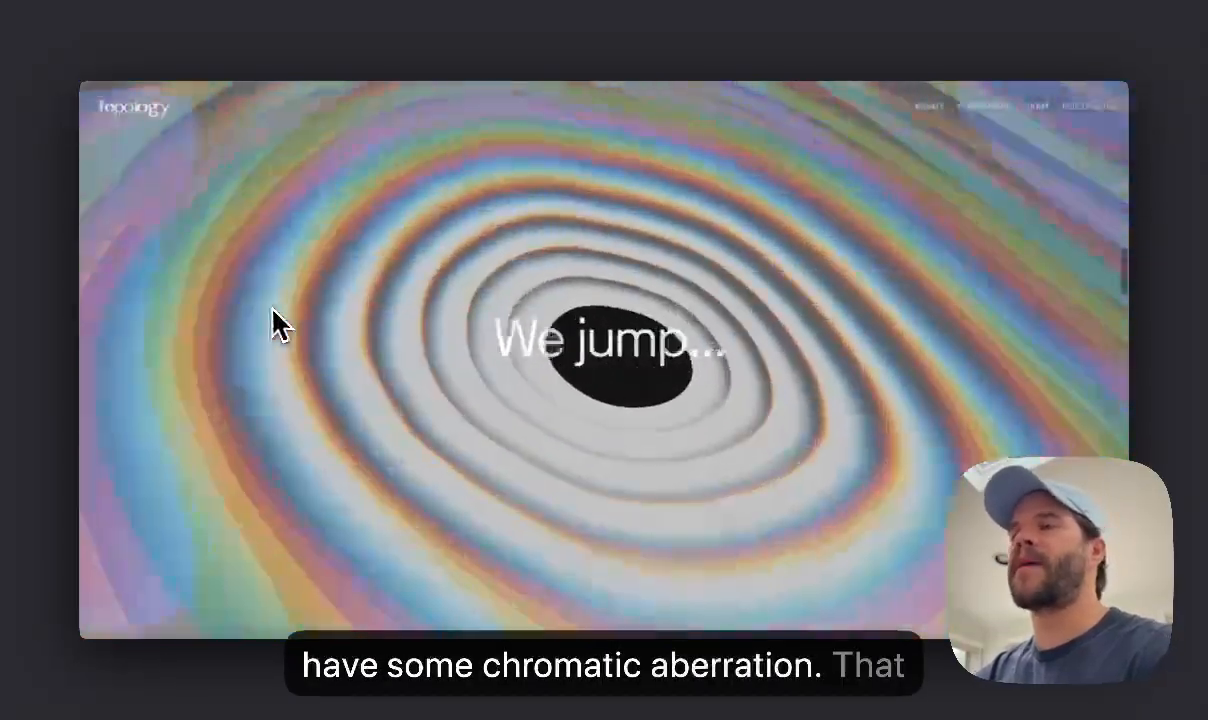
Compare the circle rings in the Topology hero with their appearance in the "You jump..." section
scroll(272, 310, up, 5)
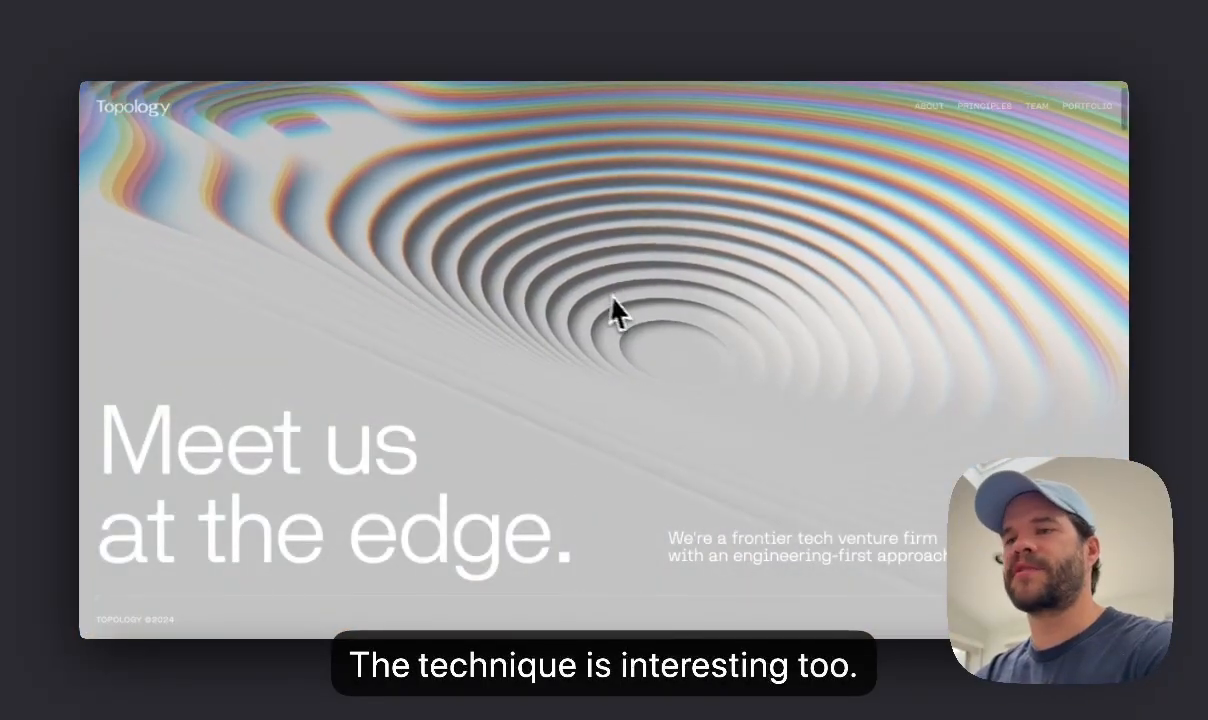
scroll(625, 314, down, 3)
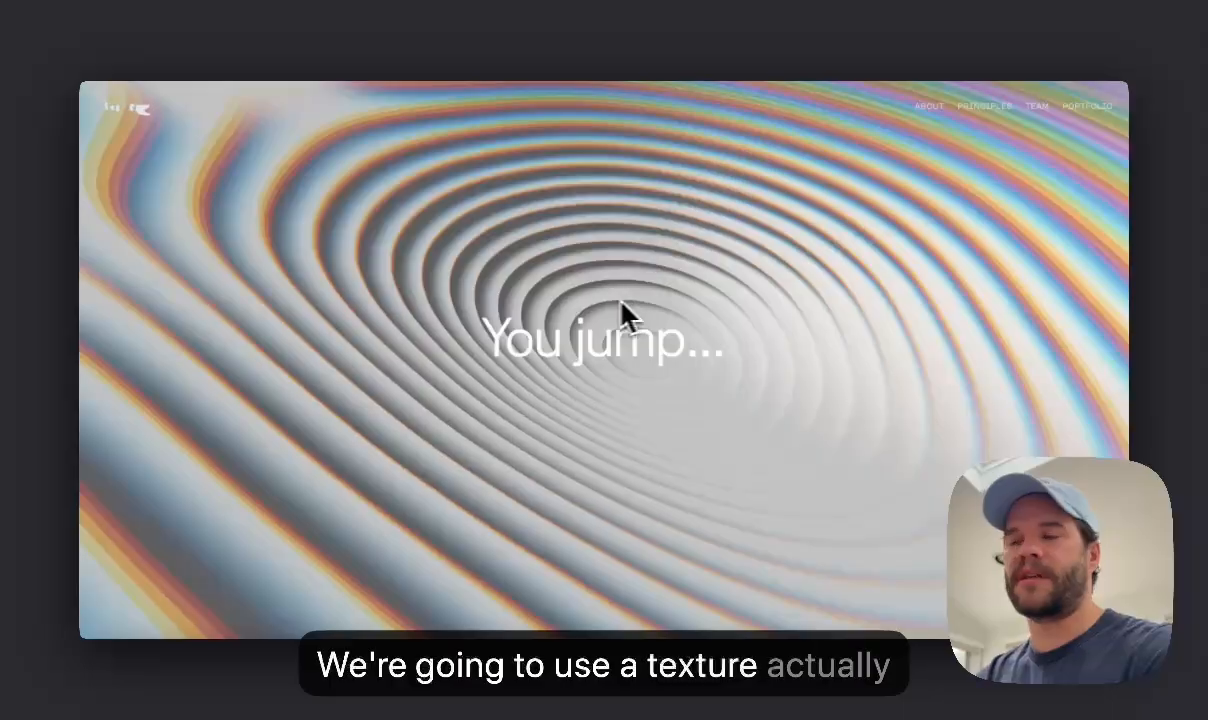
scroll(560, 314, up, 3)
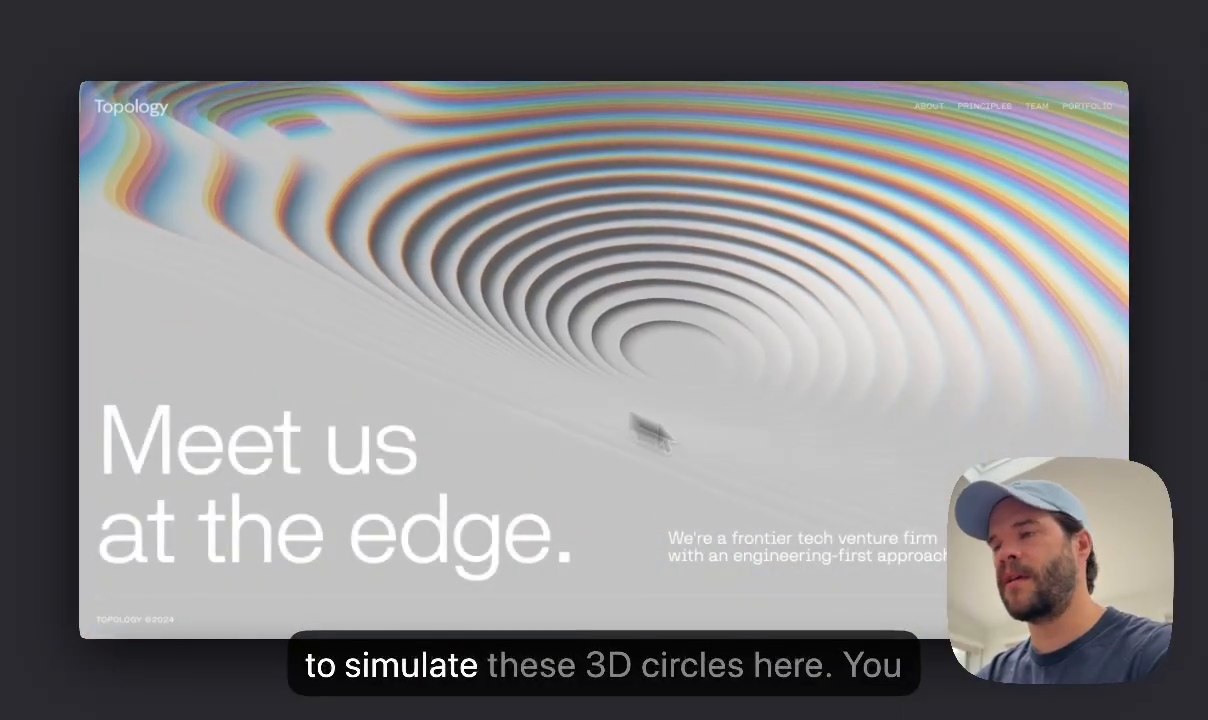
scroll(850, 360, down, 3)
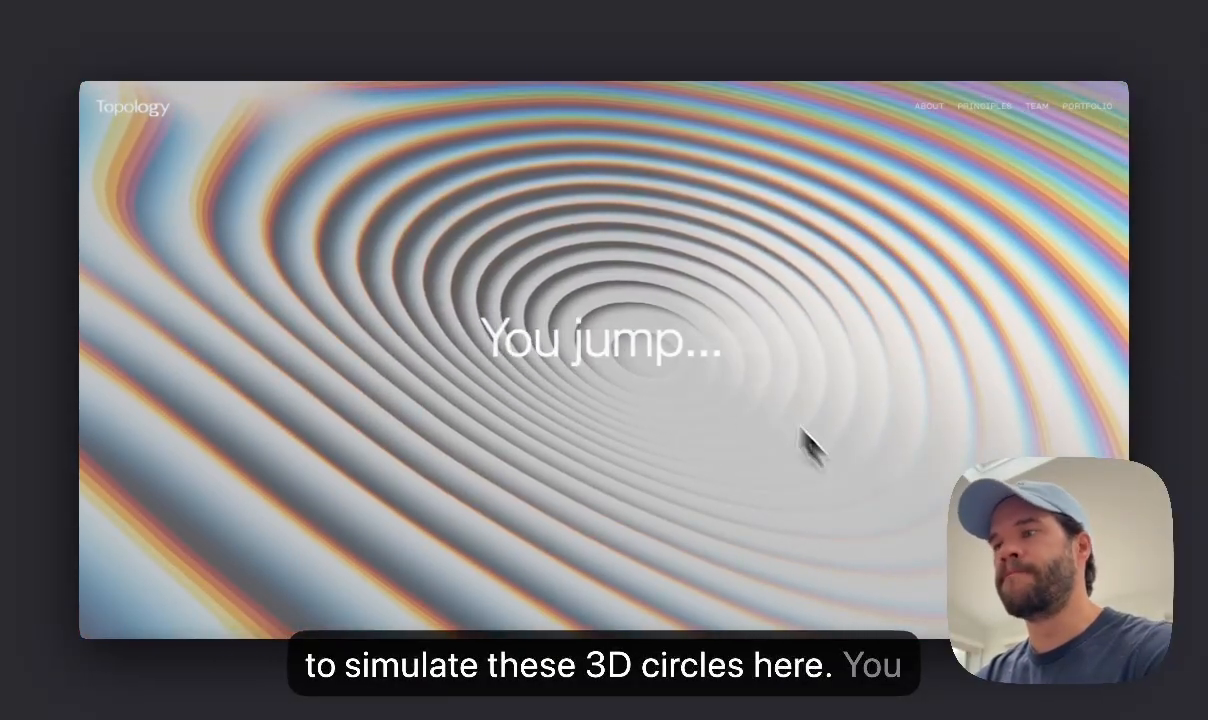
scroll(674, 315, up, 3)
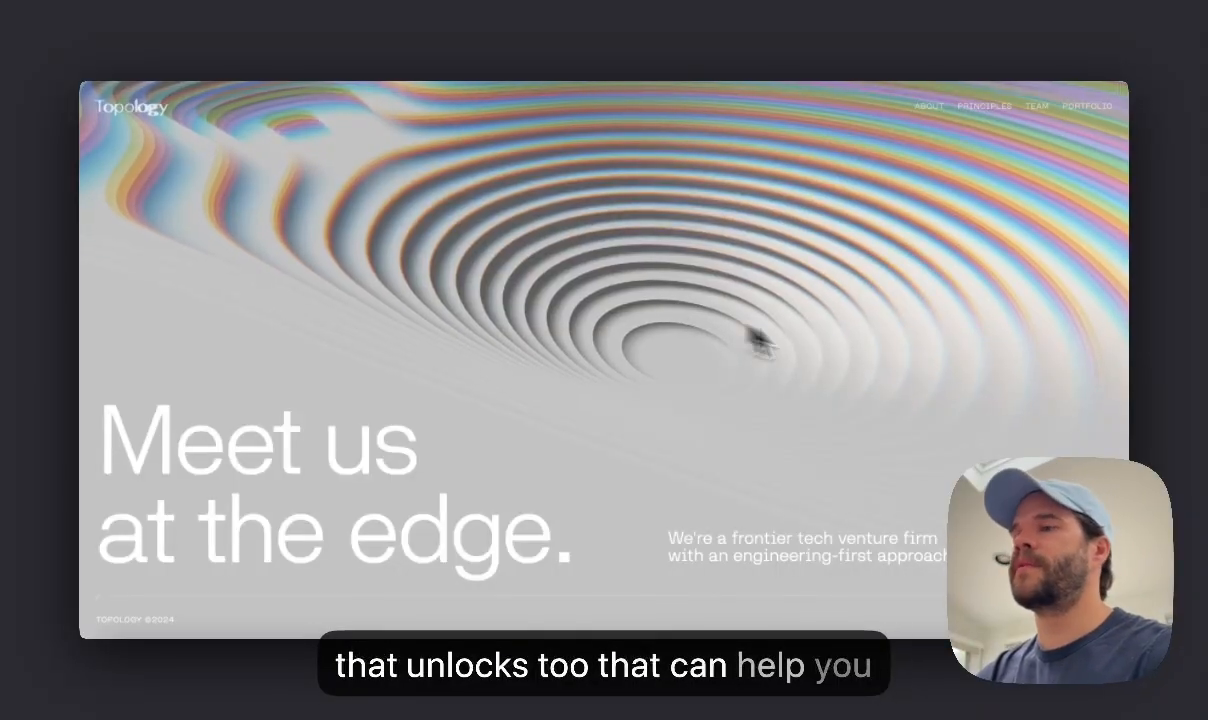
scroll(899, 375, down, 2)
scroll(899, 375, up, 2)
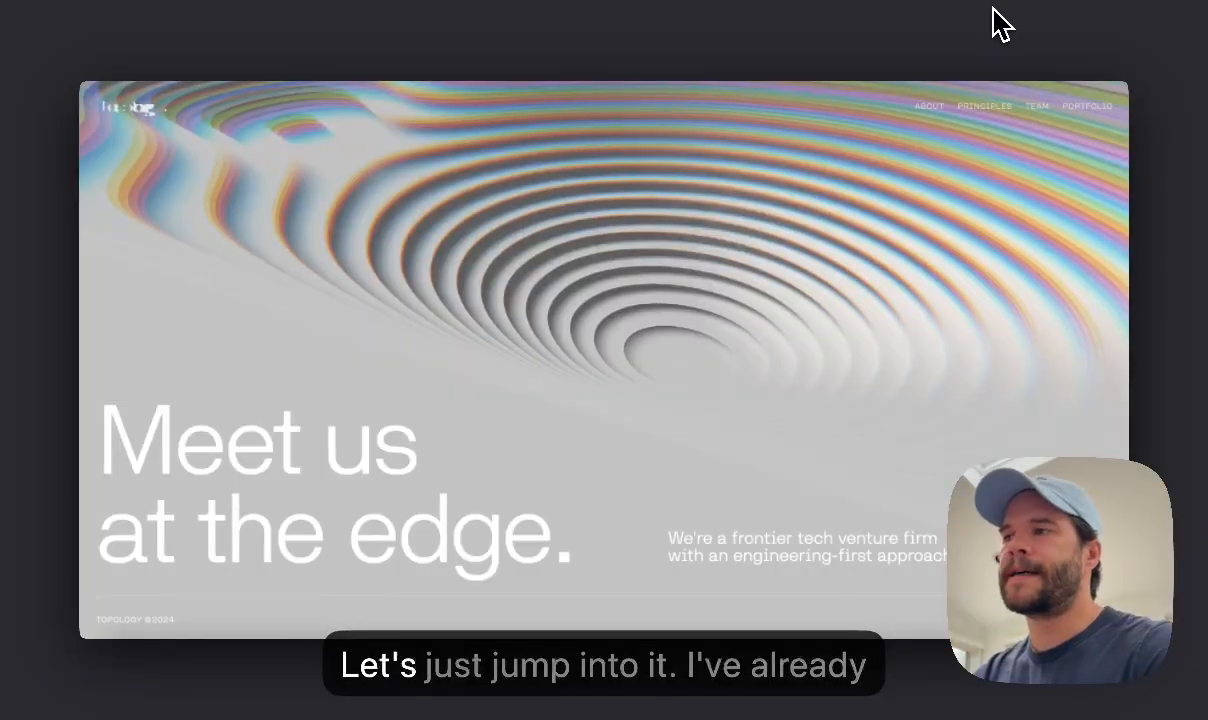
Switch to Figma and inspect the striped gradient texture and blank area of Frame 377
scroll(652, 404, down, 4)
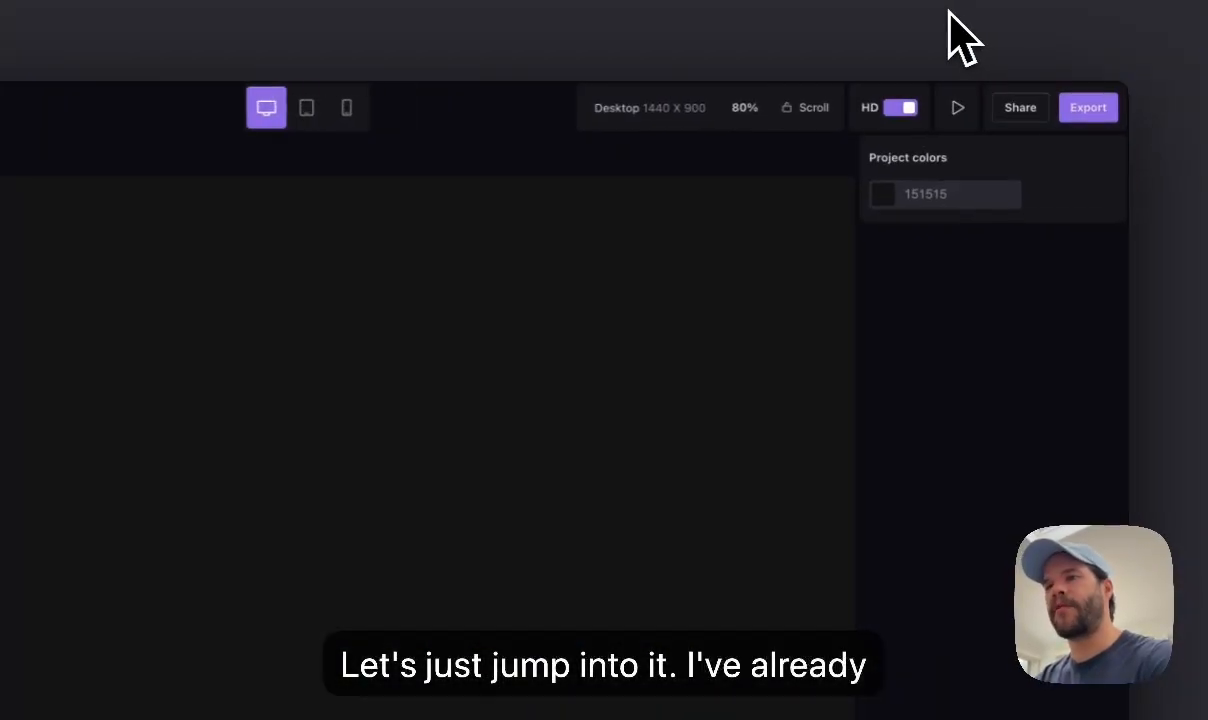
click(690, 672)
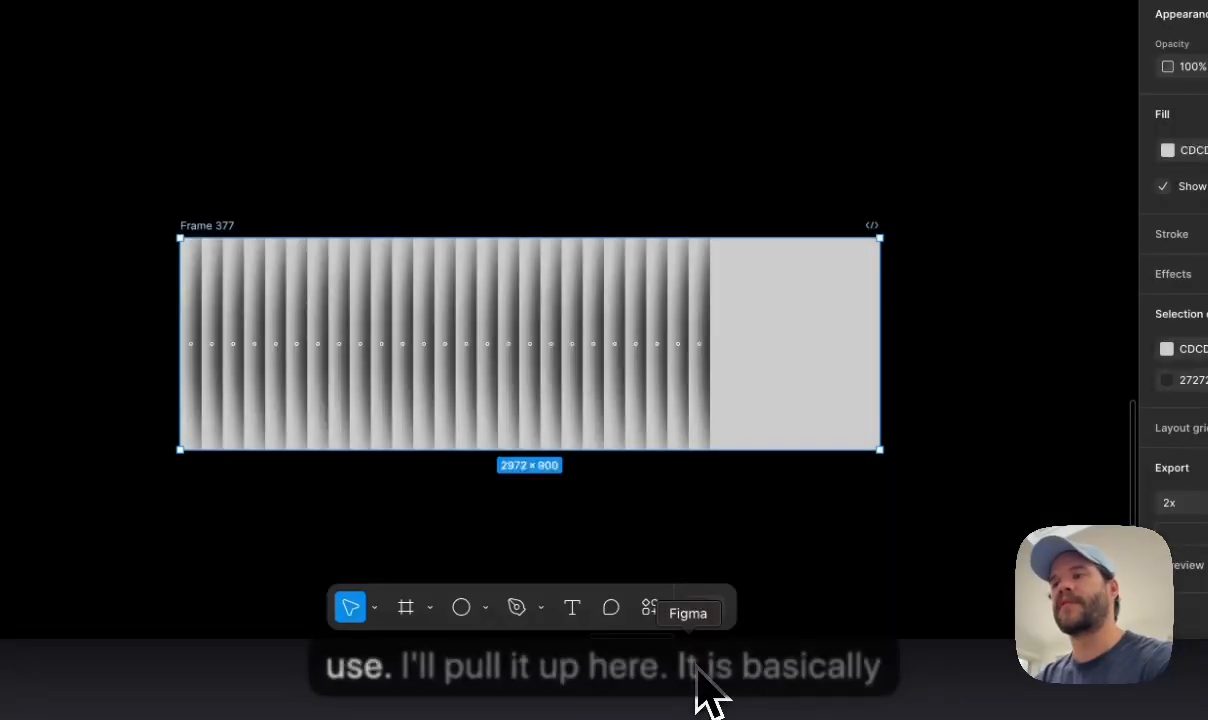
click(494, 270)
scroll(500, 274, down, 3)
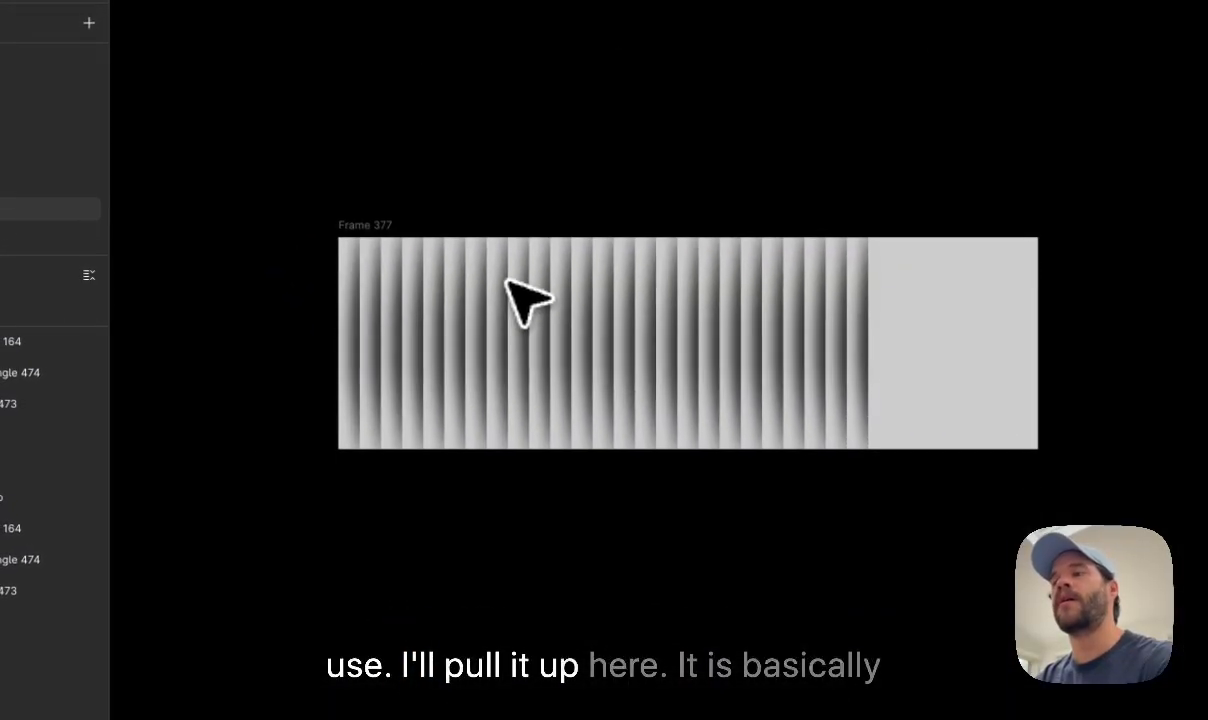
scroll(506, 281, up, 5)
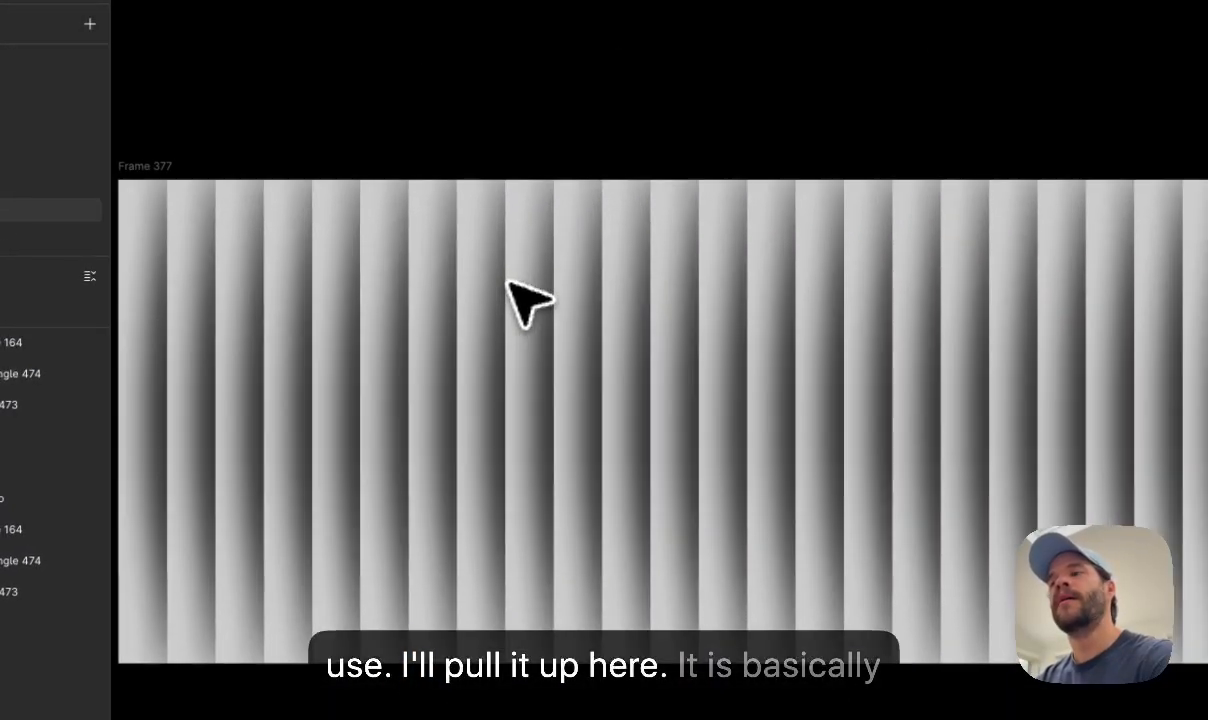
scroll(506, 281, down, 2)
scroll(506, 281, down, 2)
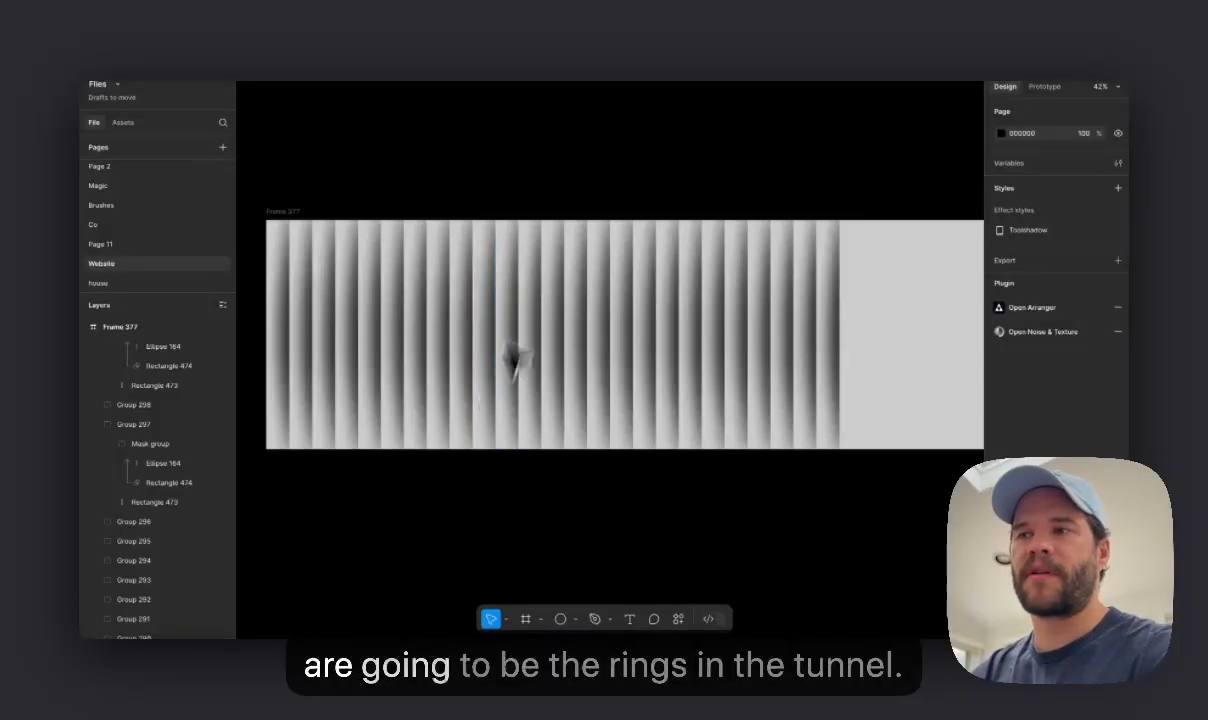
scroll(810, 330, down, 1)
scroll(810, 330, right, 1)
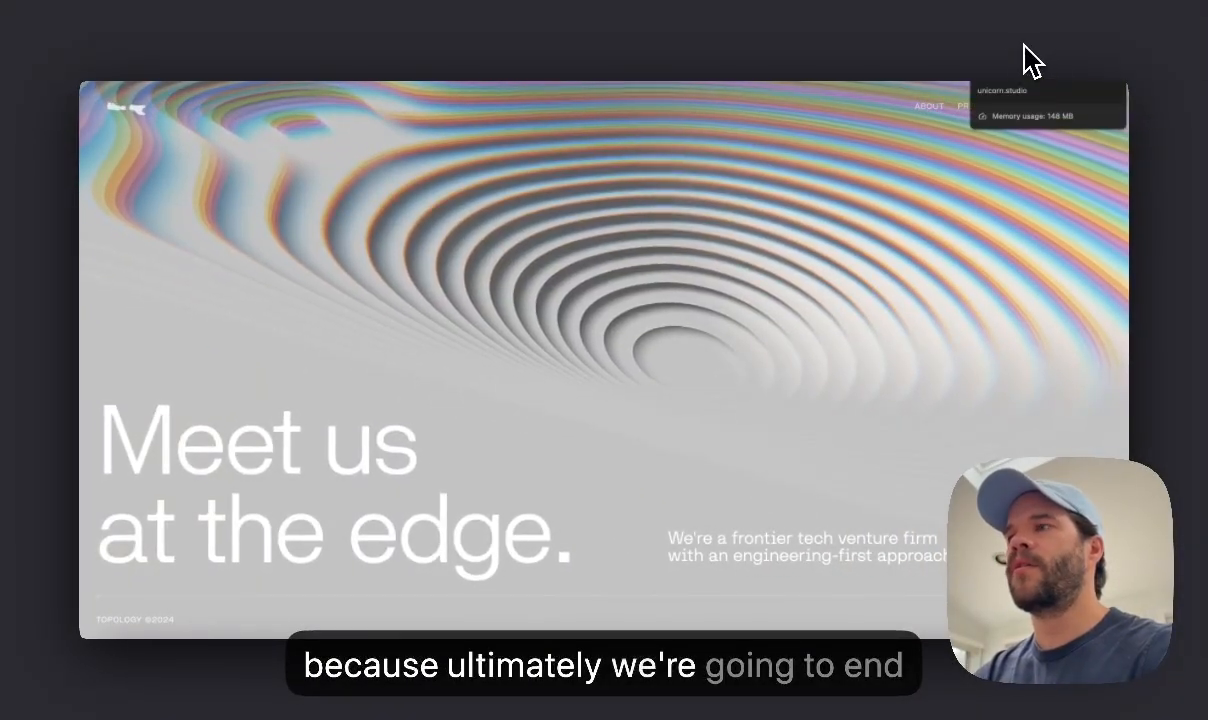
Review the Topology page's transition from the light ring hero to the dark "Where our name comes from" section
scroll(620, 329, down, 10)
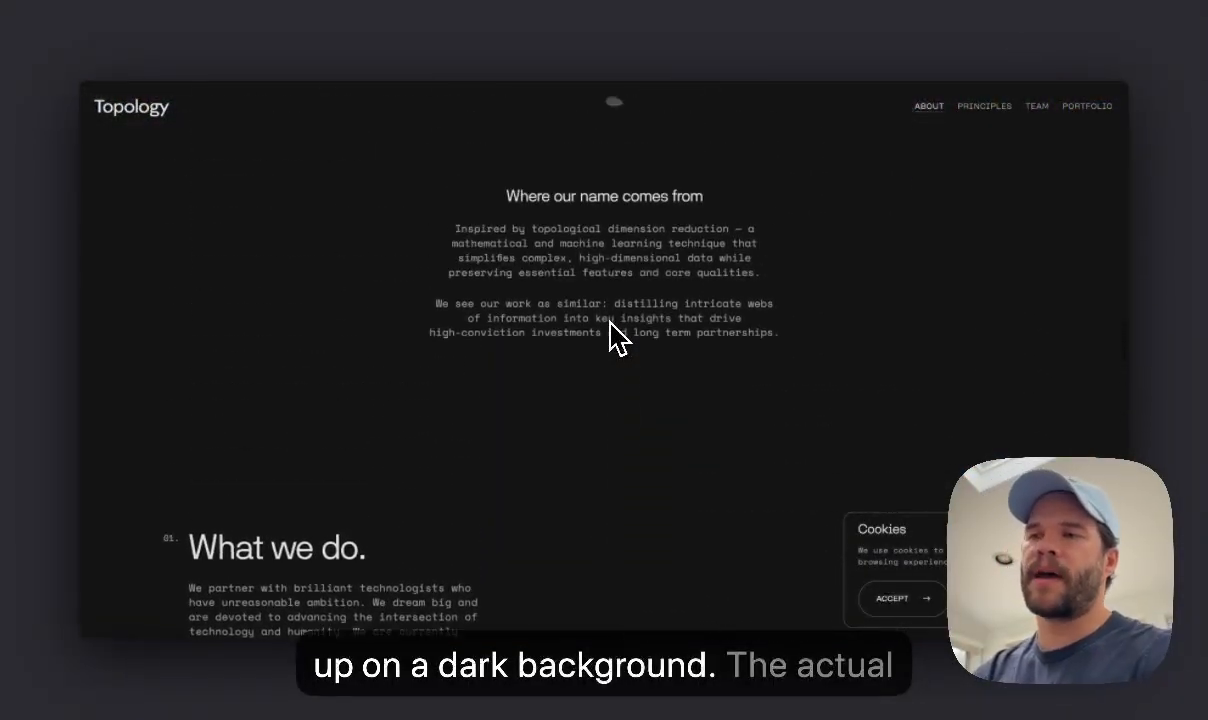
scroll(610, 321, up, 10)
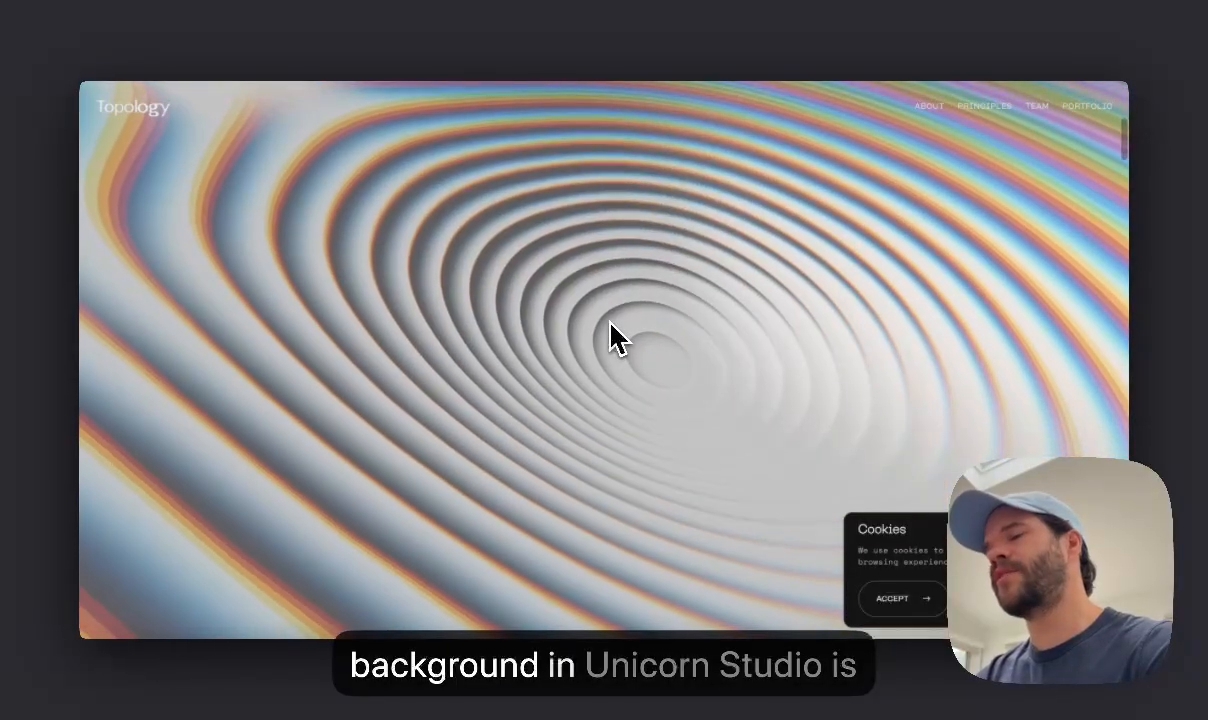
scroll(610, 322, down, 10)
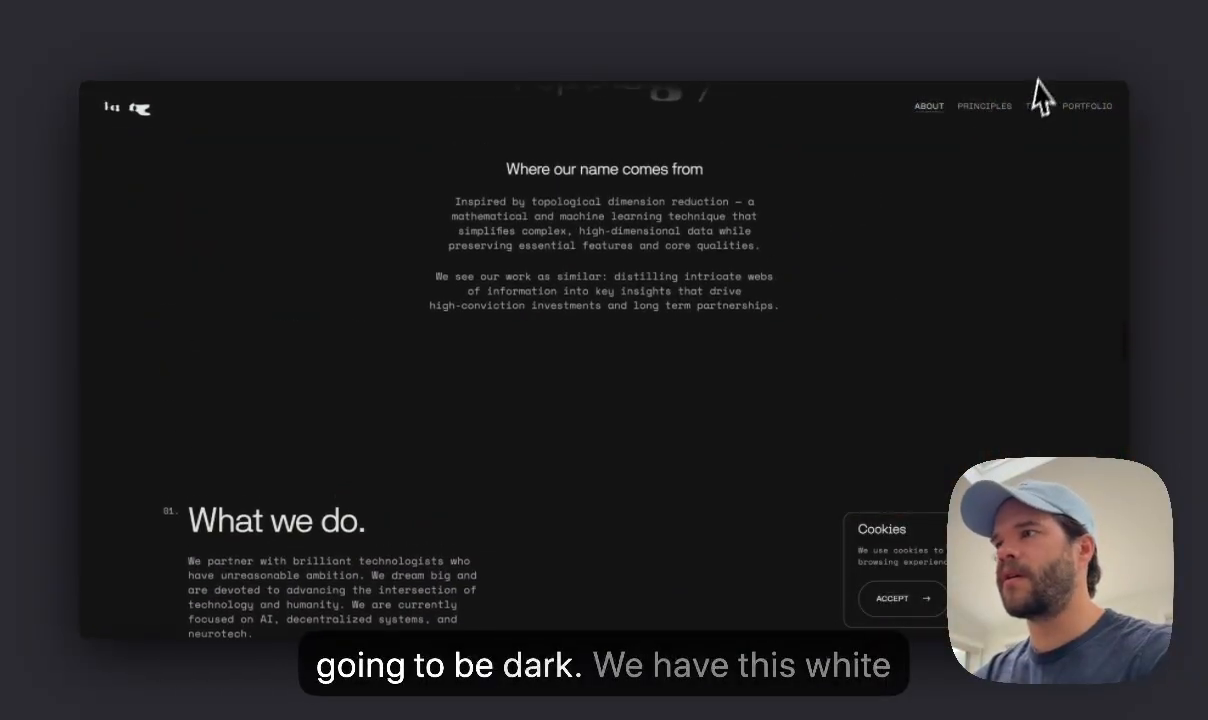
scroll(782, 320, up, 10)
Switch back to Figma and check the plain light area beside the stripes in Frame 377
key(super+Tab)
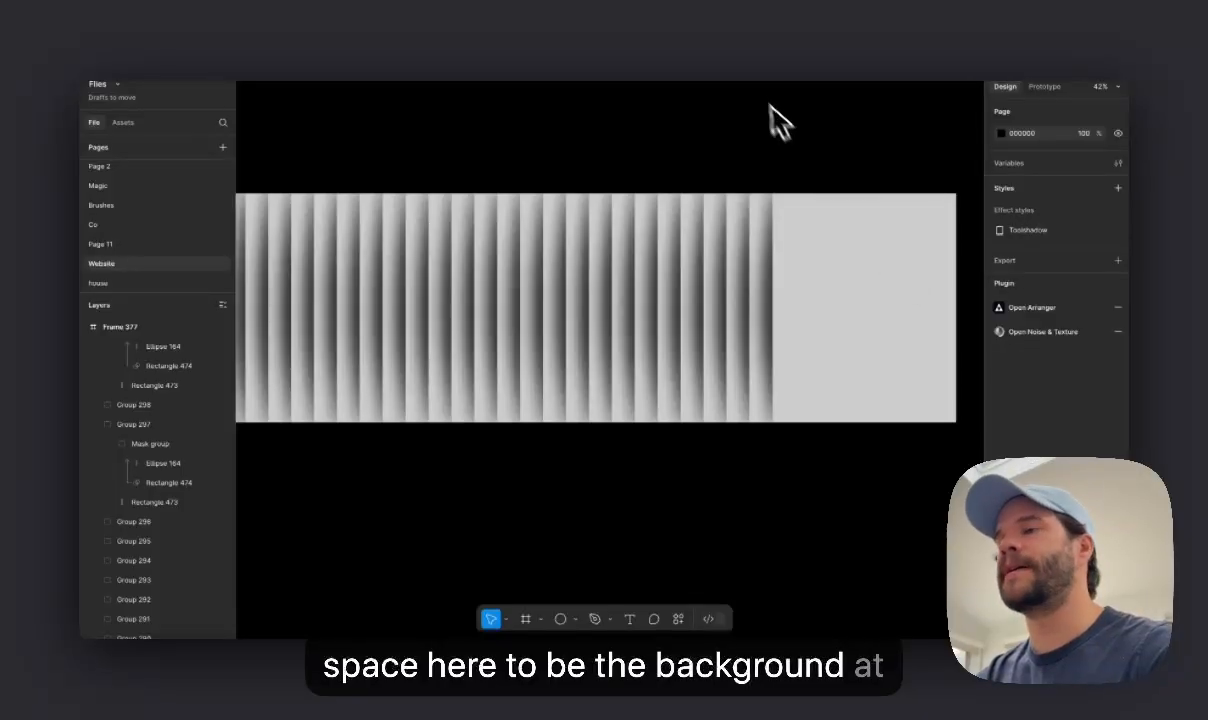
scroll(757, 124, down, 2)
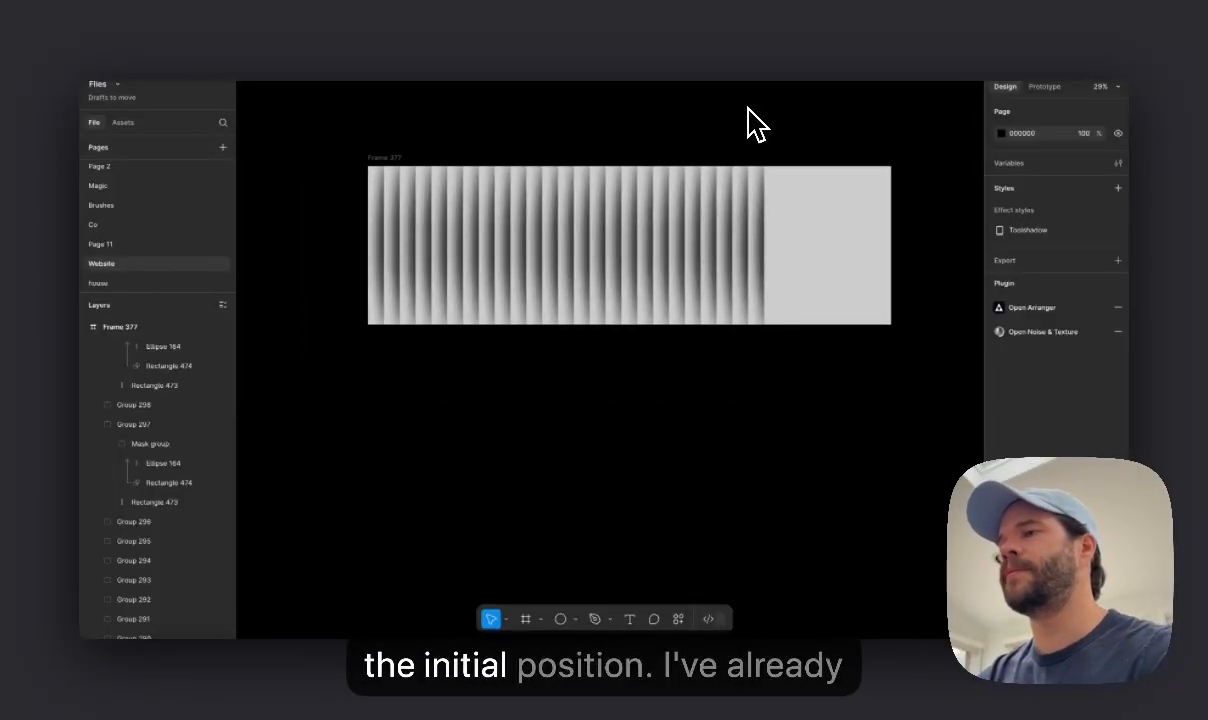
scroll(709, 156, up, 2)
scroll(711, 158, up, 2)
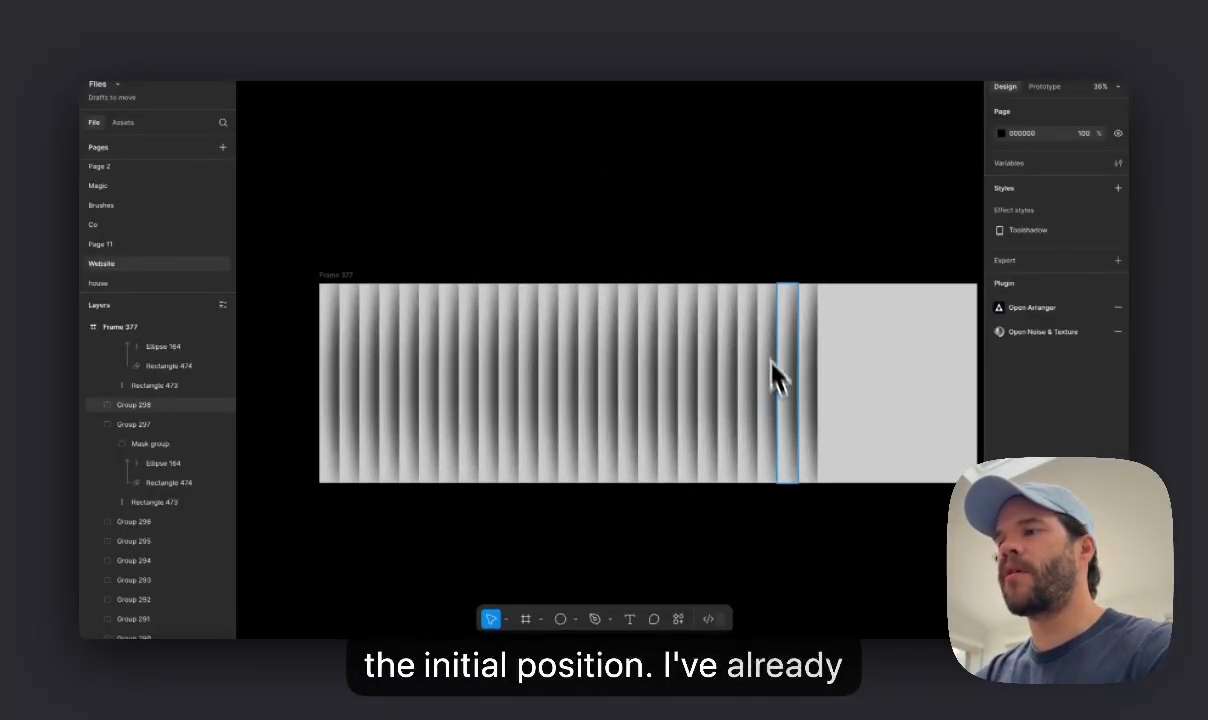
Switch to the untitled Unicorn Studio project and add the uploaded striped gradient texture with the plain light end as an image
key(super+Tab)
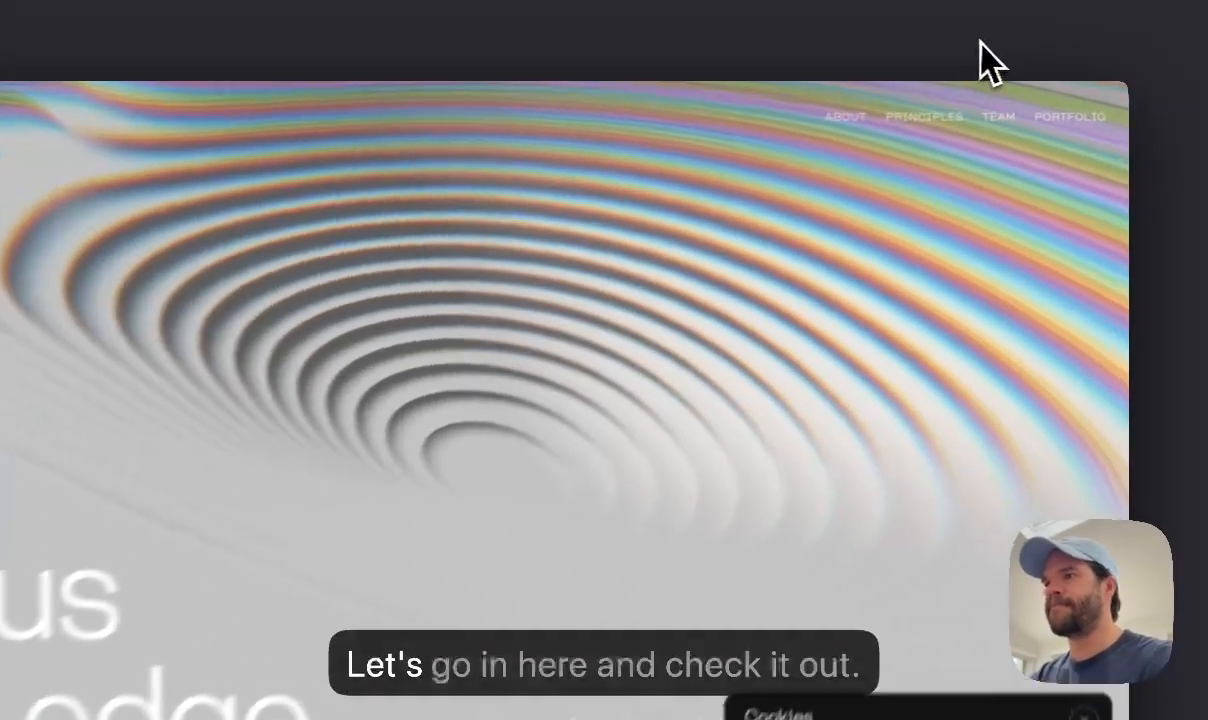
click(1021, 50)
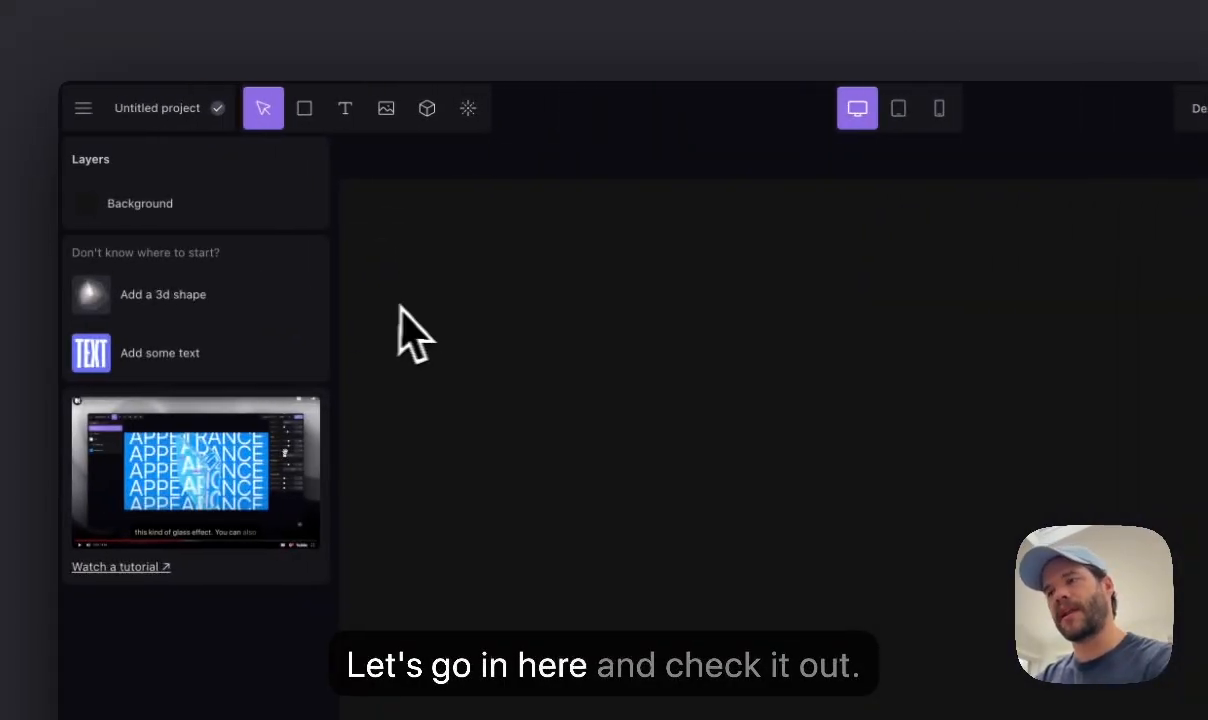
click(405, 110)
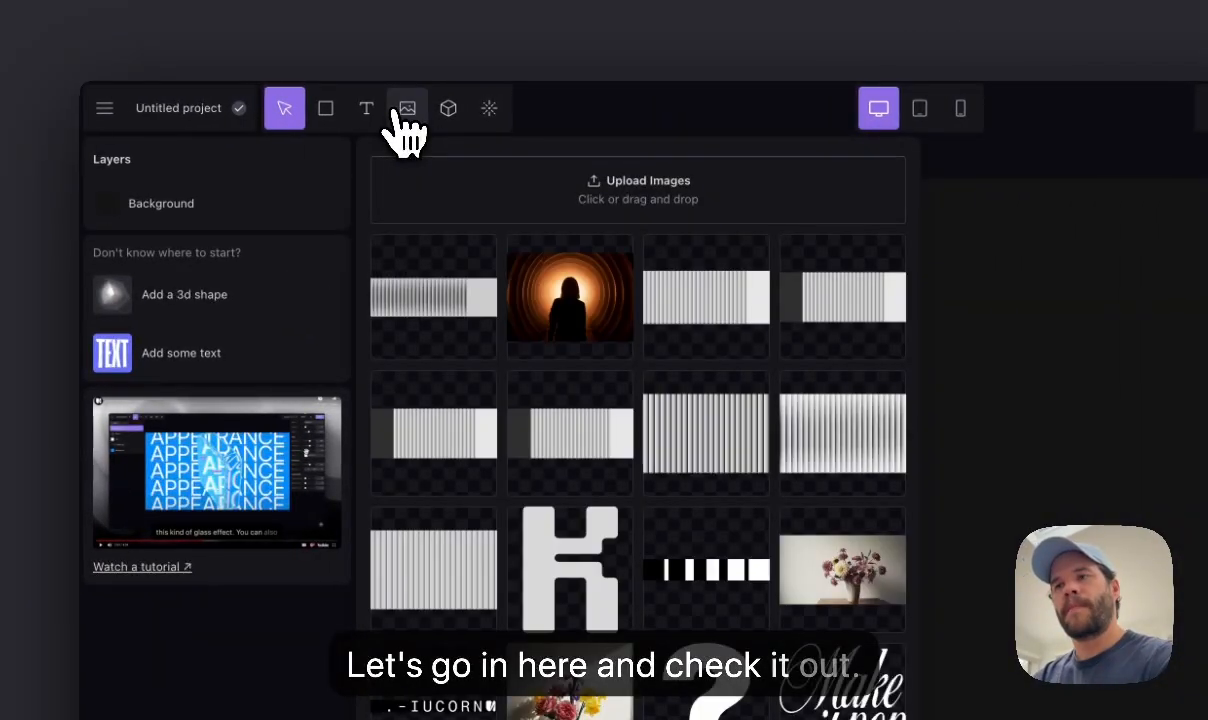
click(420, 330)
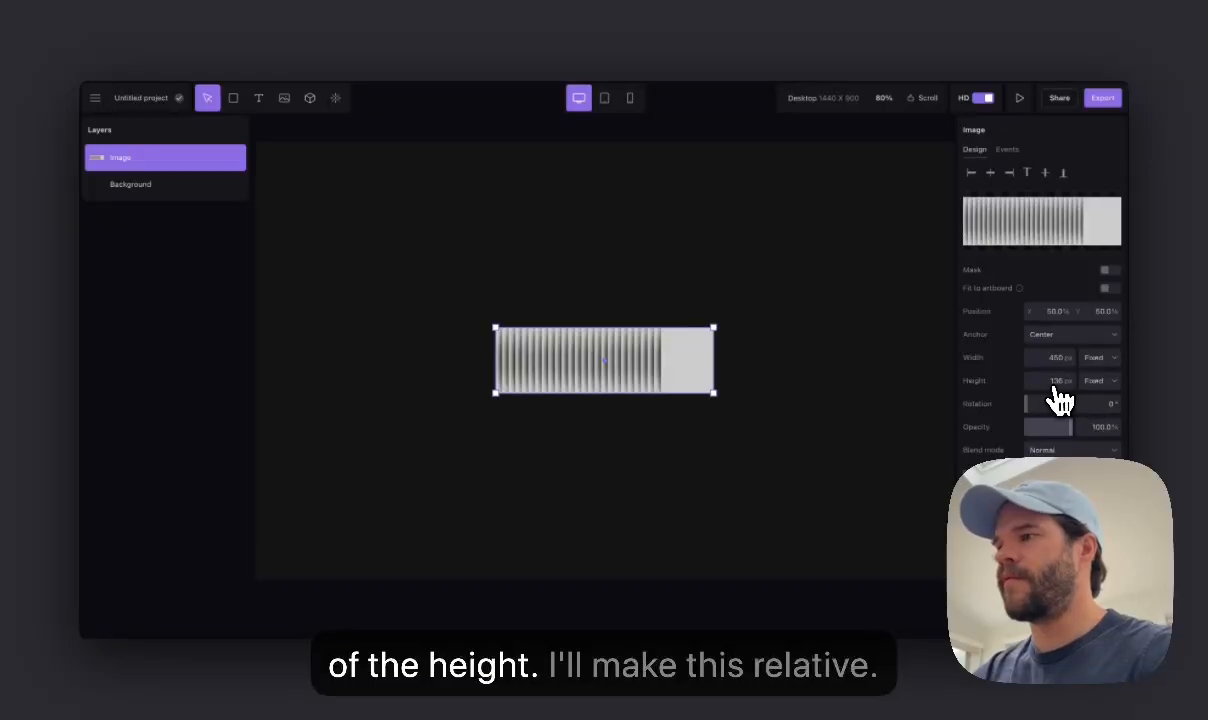
Make the image's dimensions relative, with the height at 100% and the width at 130%
click(1098, 381)
click(1095, 399)
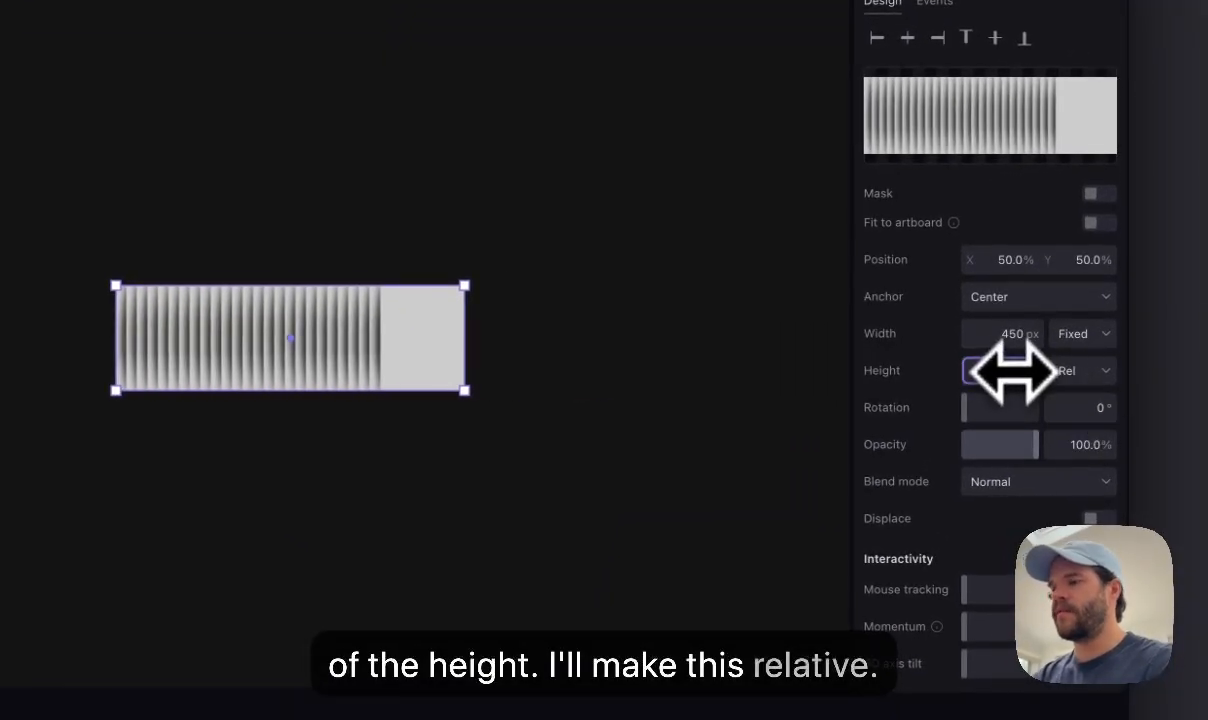
click(1088, 335)
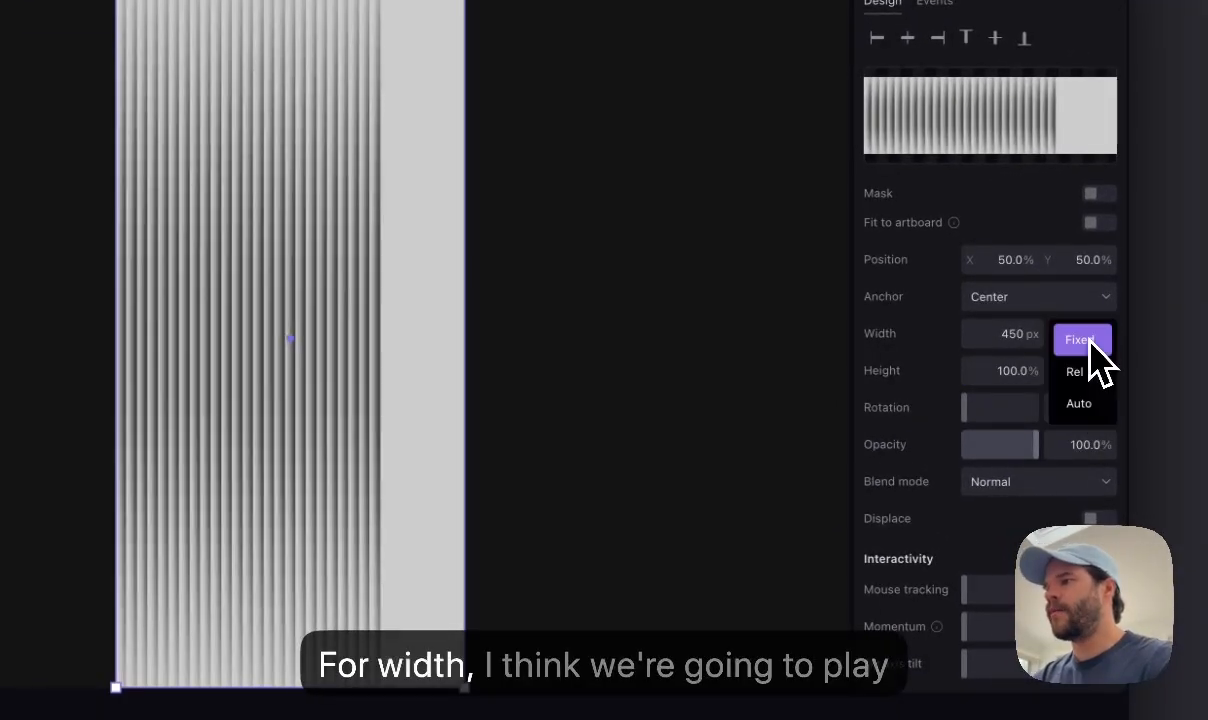
drag(998, 341, 1100, 365)
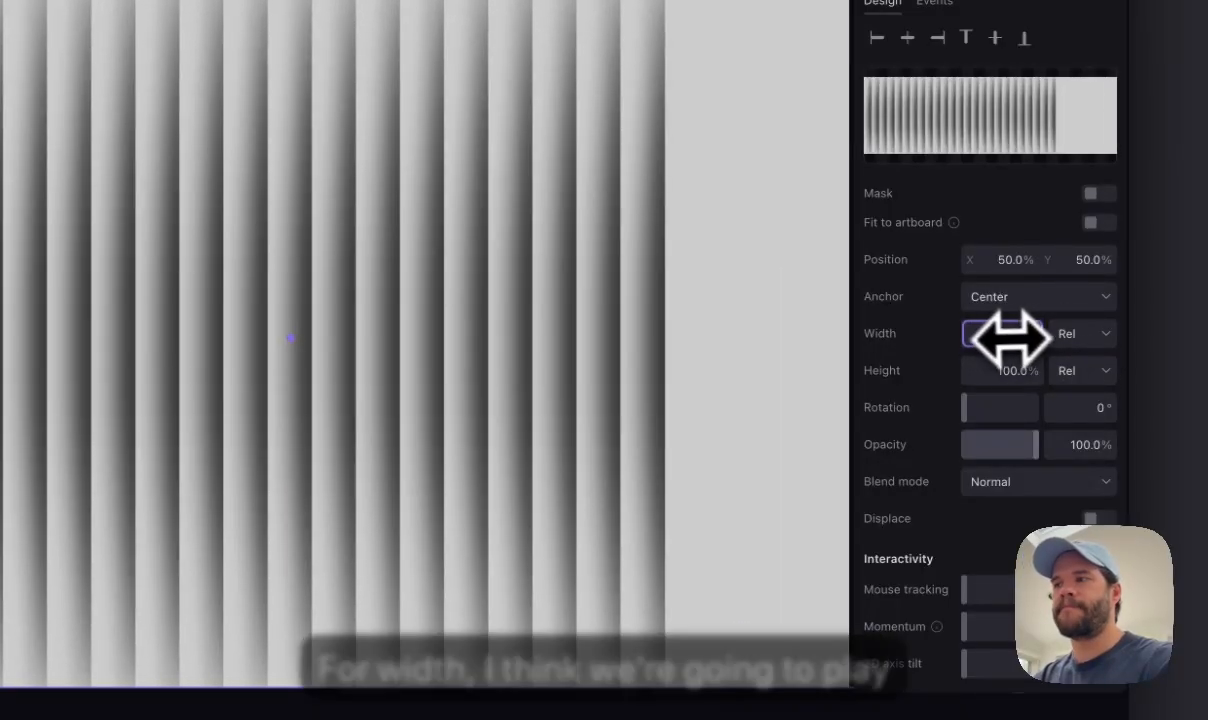
drag(1006, 337, 1035, 383)
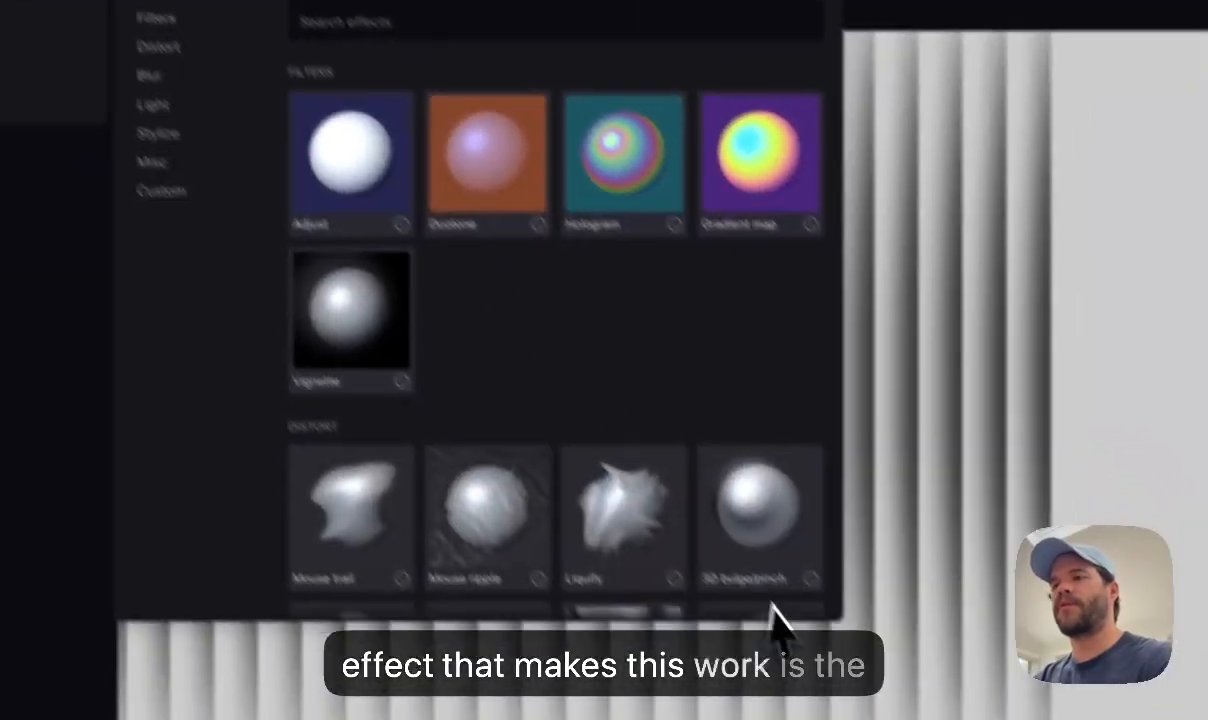
Add the Polar distortion effect above the striped image
scroll(832, 571, down, 3)
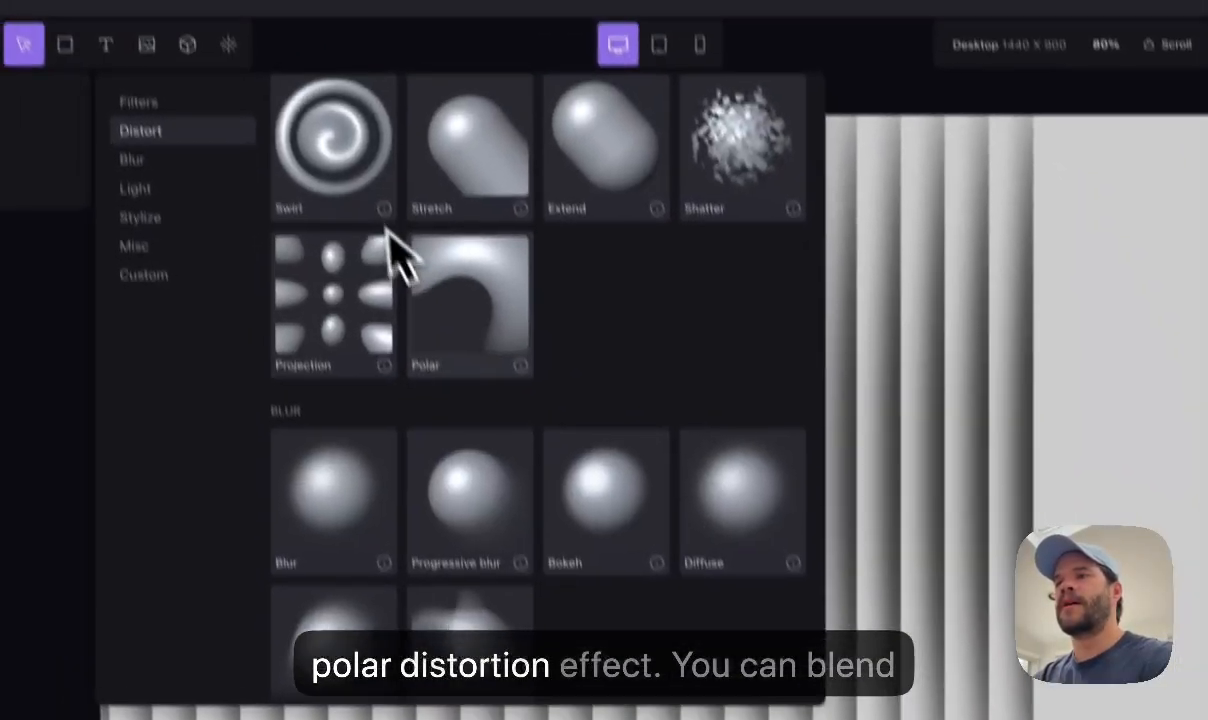
click(410, 150)
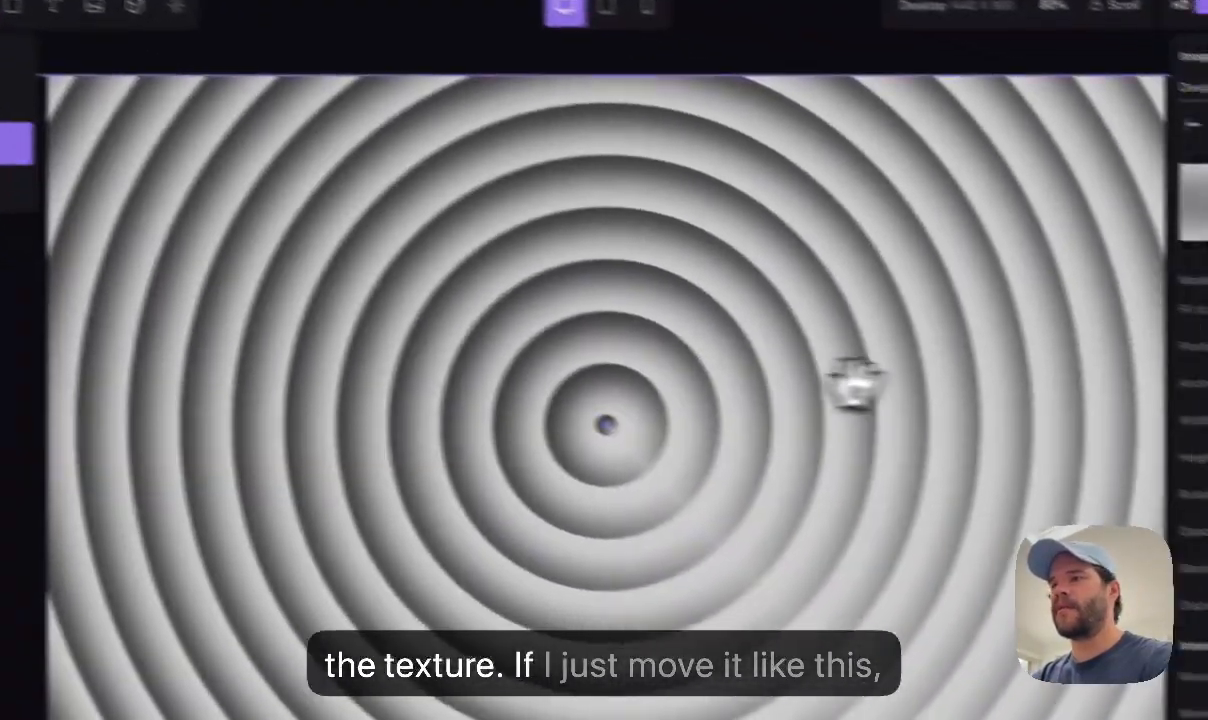
Slide the striped image back and forth horizontally to test how its position changes the polar rings
drag(1146, 485, 454, 488)
drag(370, 357, 934, 362)
drag(302, 343, 52, 397)
drag(947, 386, 403, 316)
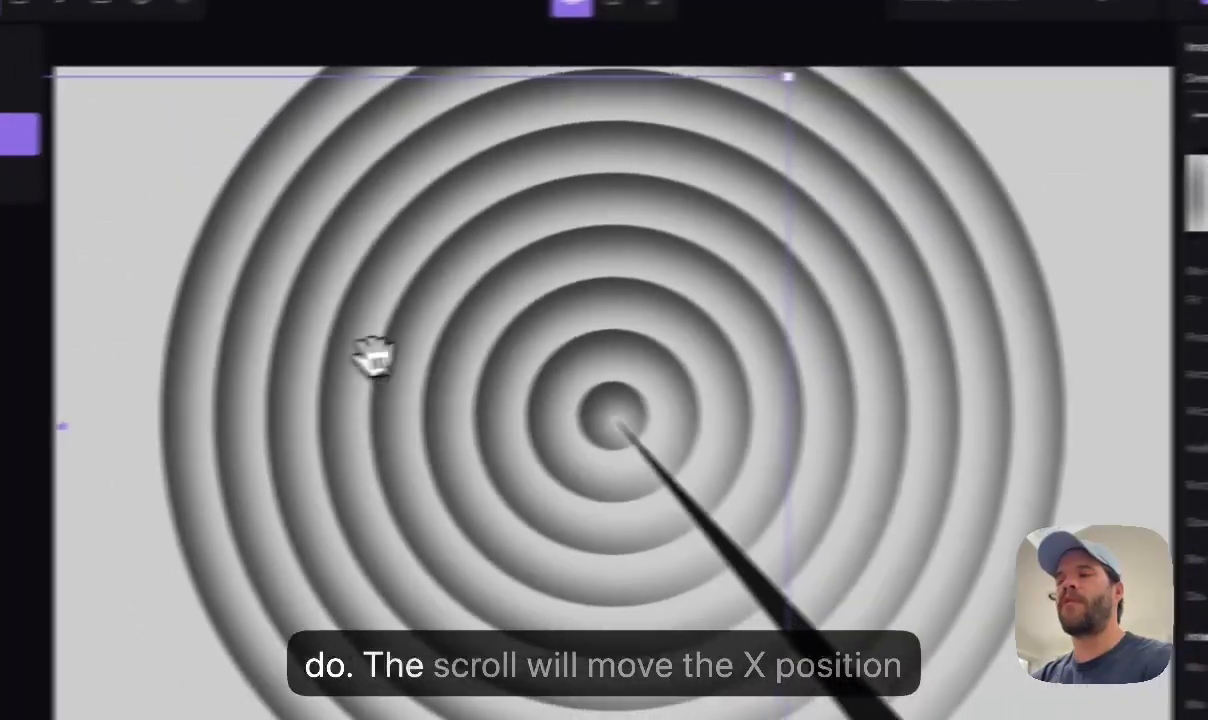
drag(372, 356, 1155, 300)
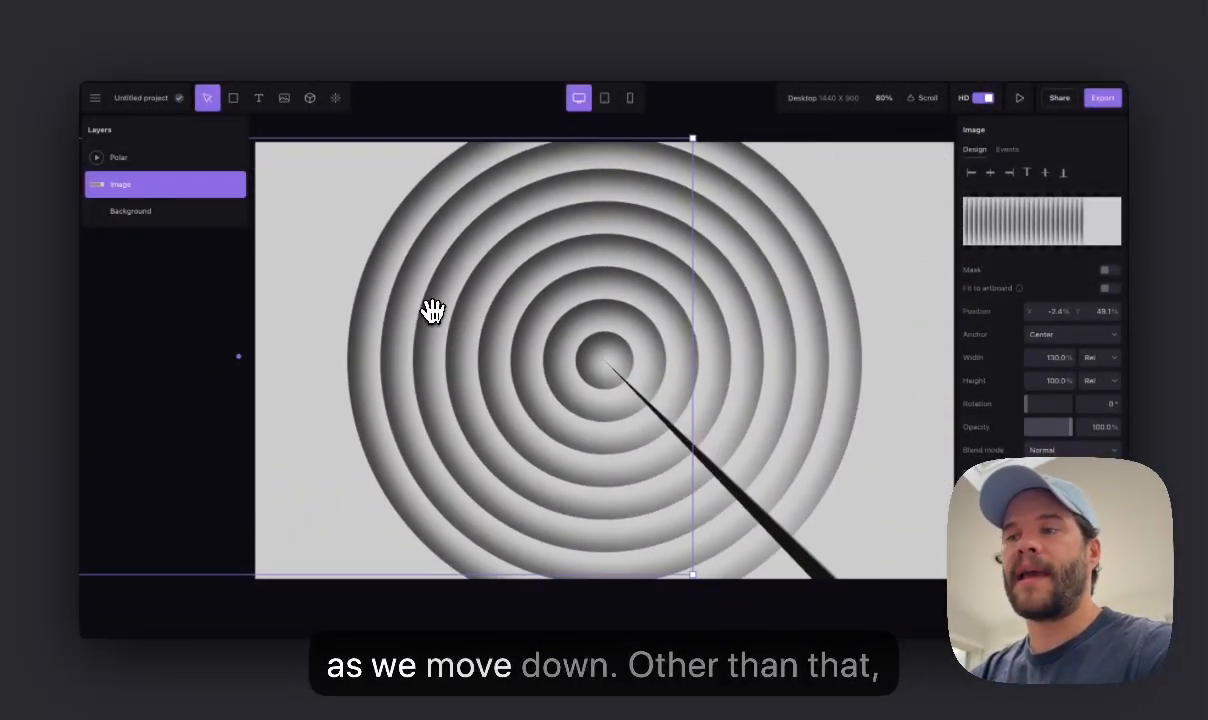
Set the image's starting position to X -10% and Y 50%, so the rings sit on the light background
drag(439, 315, 429, 317)
drag(529, 307, 502, 307)
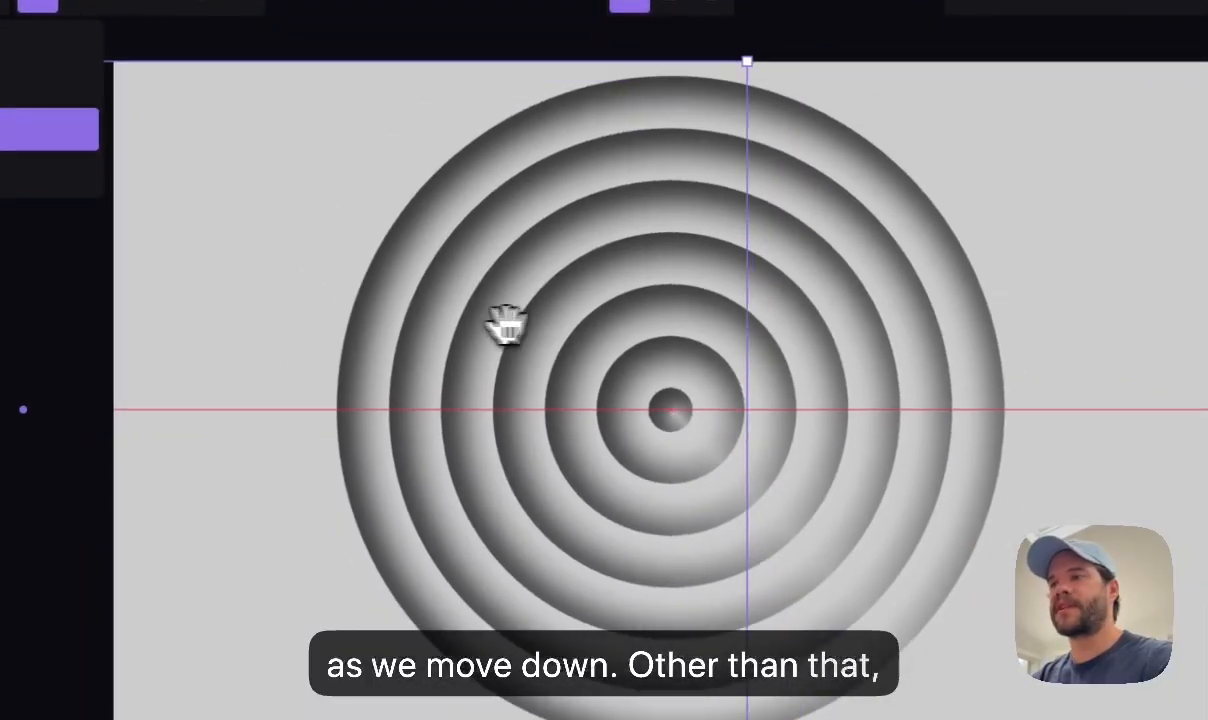
drag(424, 328, 398, 325)
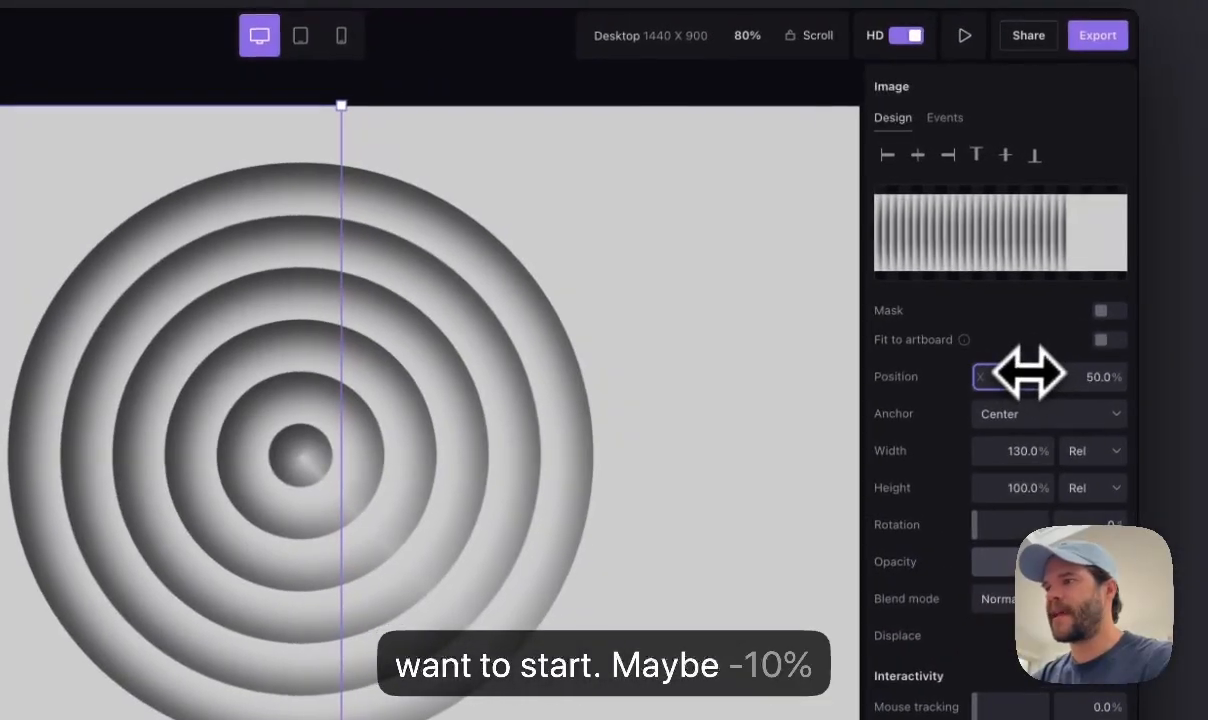
key(Return)
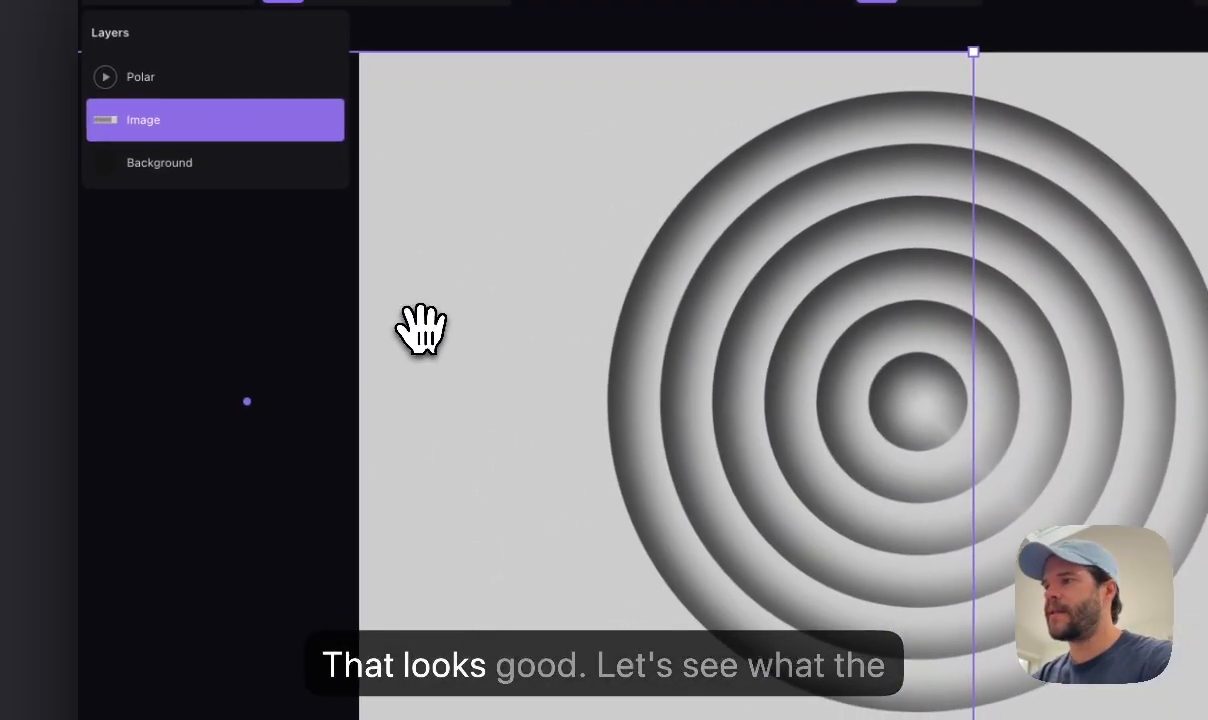
Try the image's finish position at about X 120%, centre it vertically and return X to -10%
drag(405, 337, 770, 411)
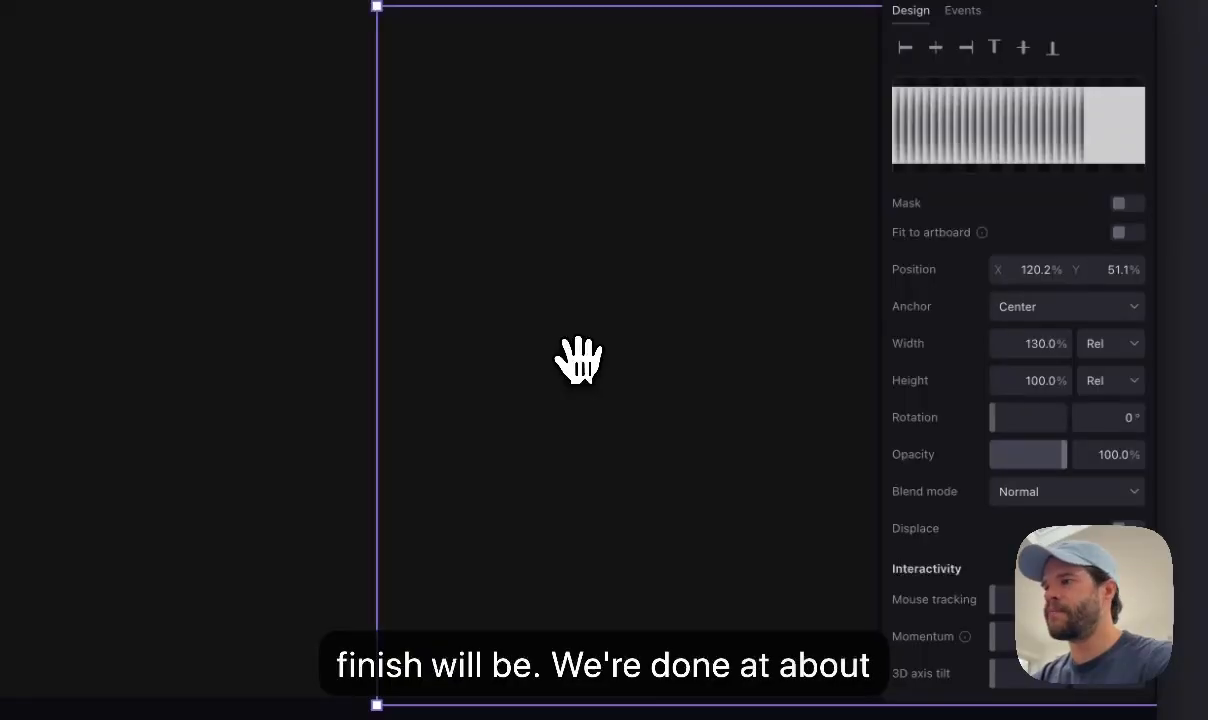
click(1023, 47)
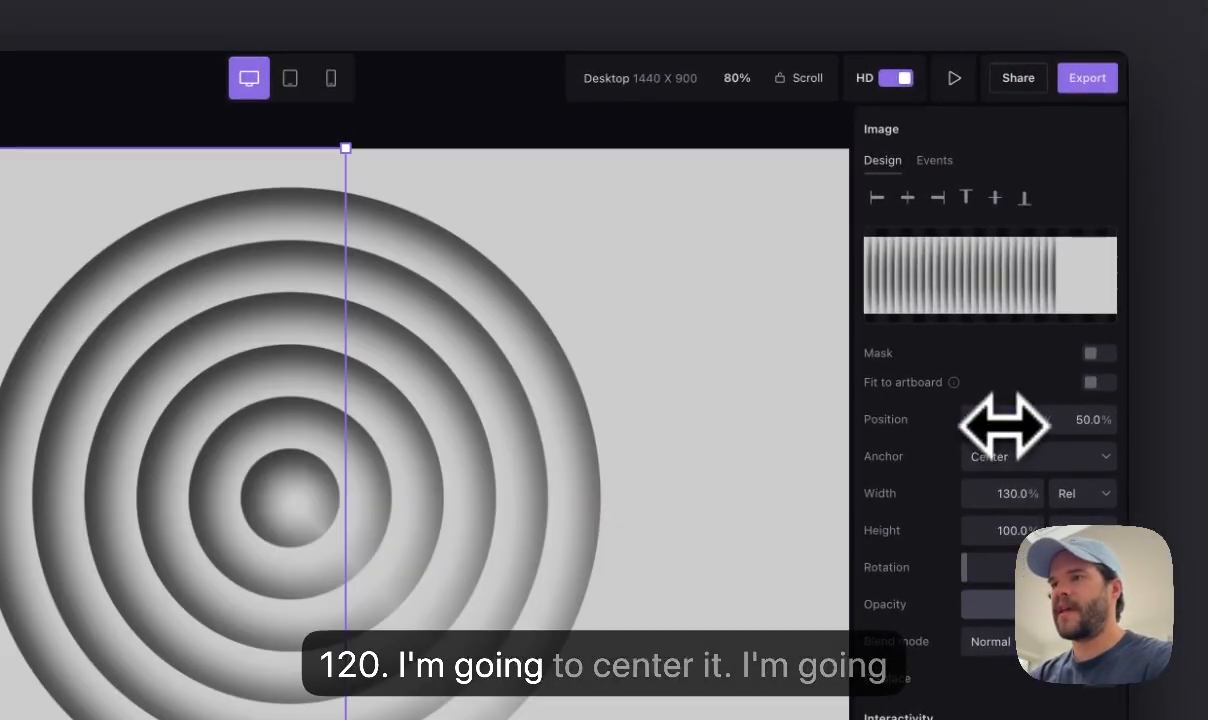
click(934, 162)
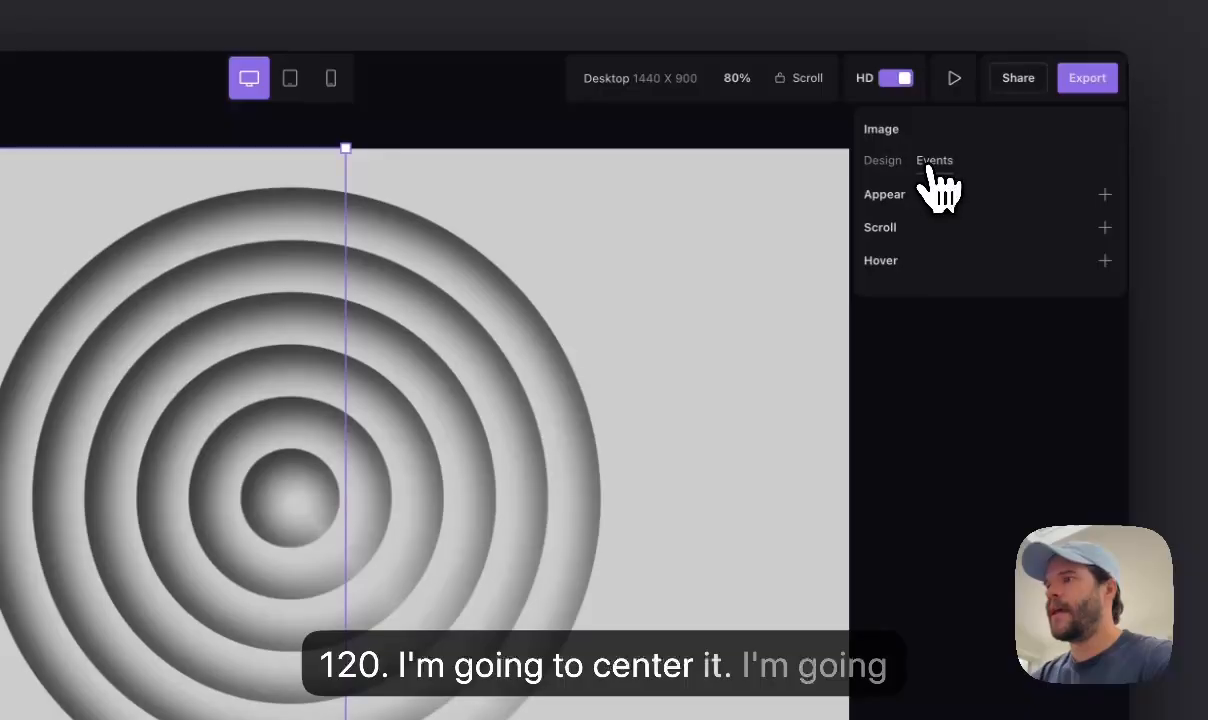
click(1105, 195)
click(742, 167)
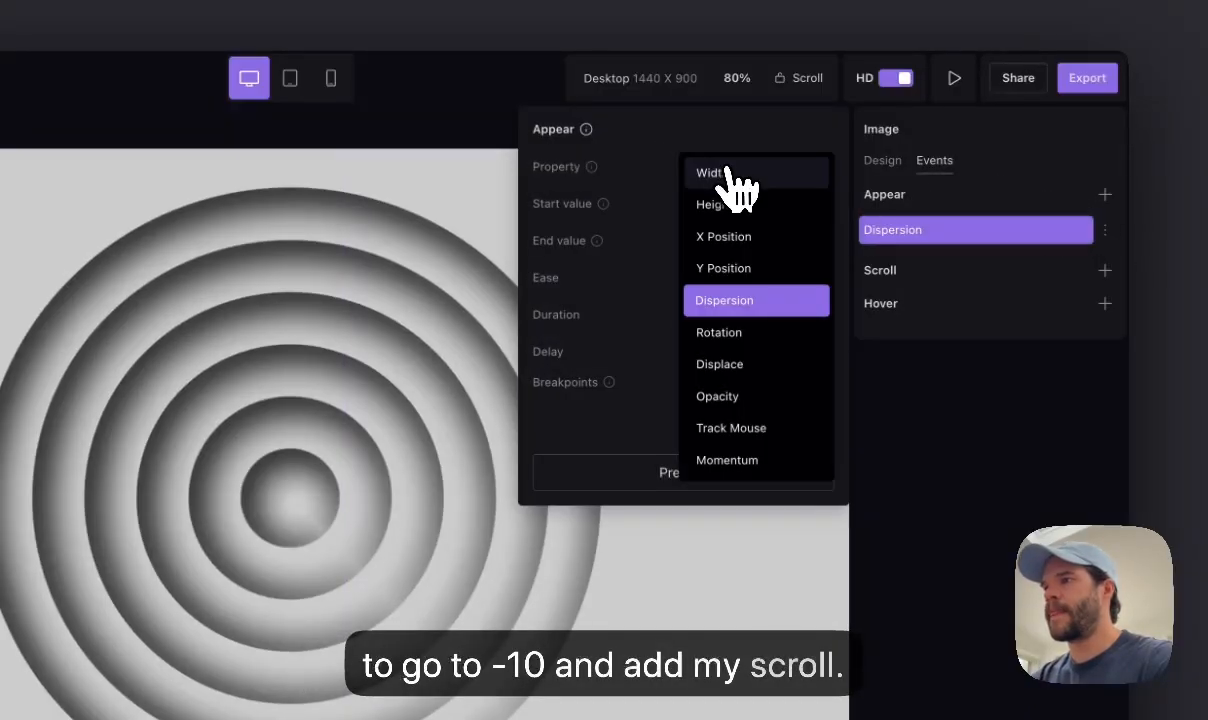
click(722, 238)
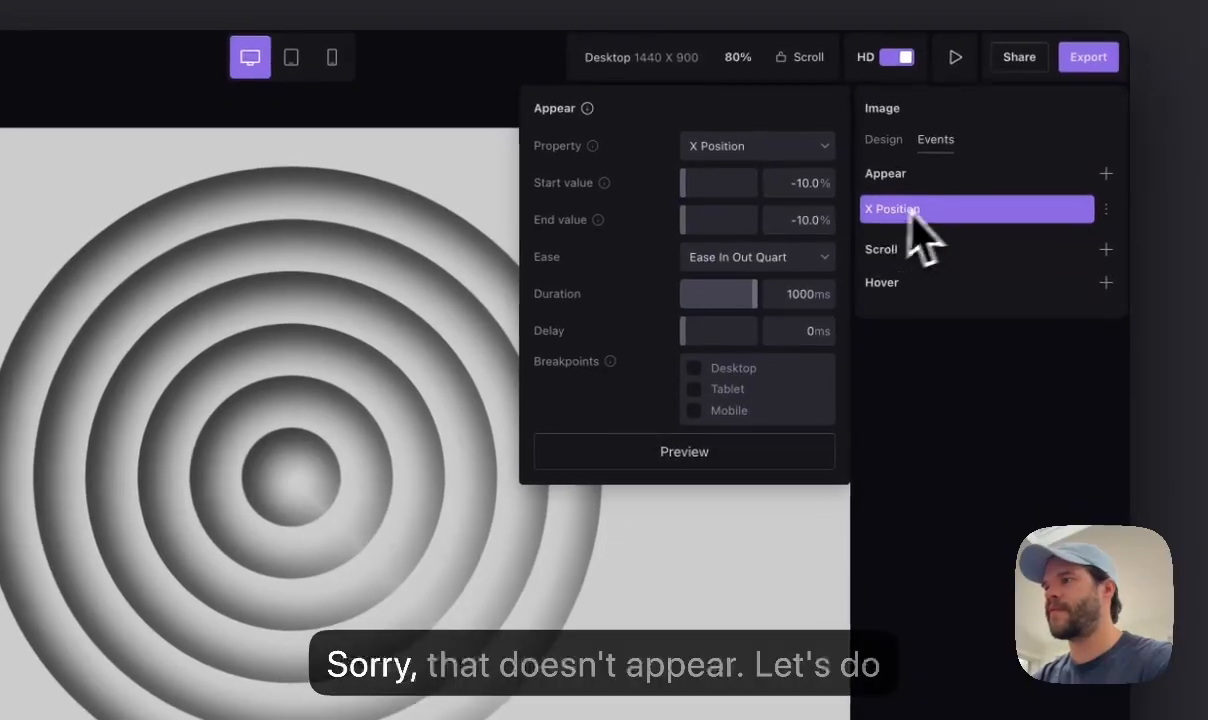
click(1105, 230)
click(1066, 257)
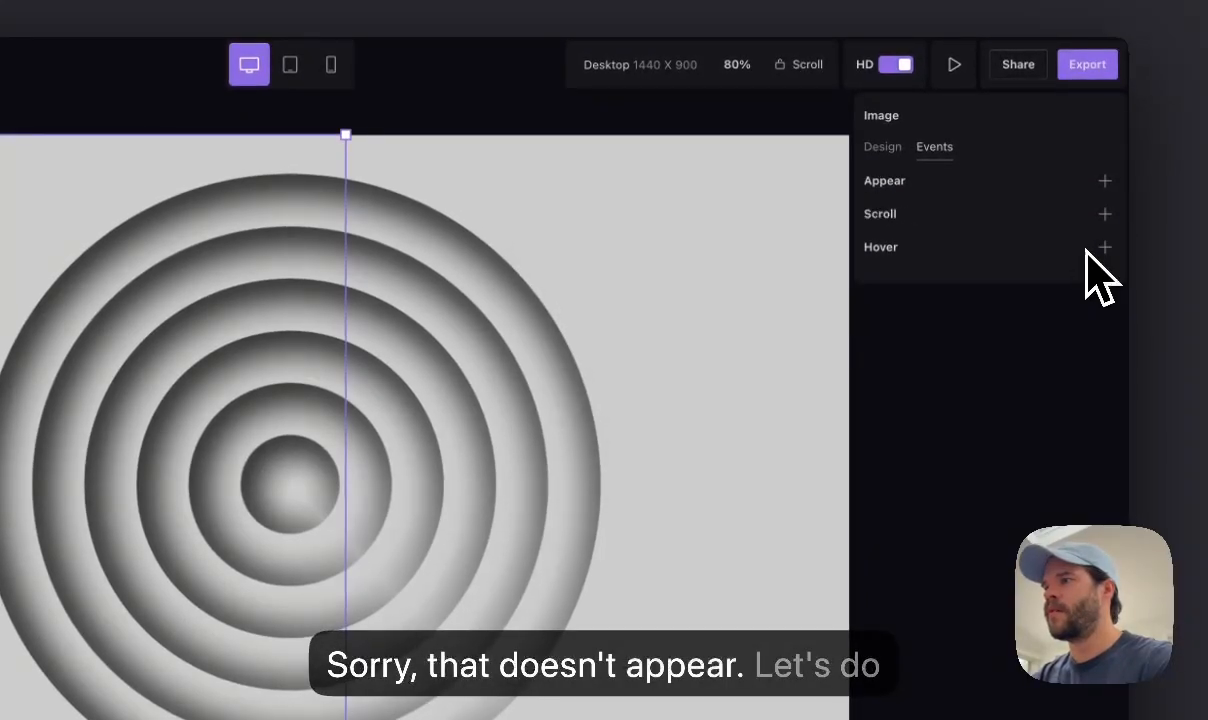
Add a Scroll In View event to the image that animates X Position to an end value of 120%
click(1105, 213)
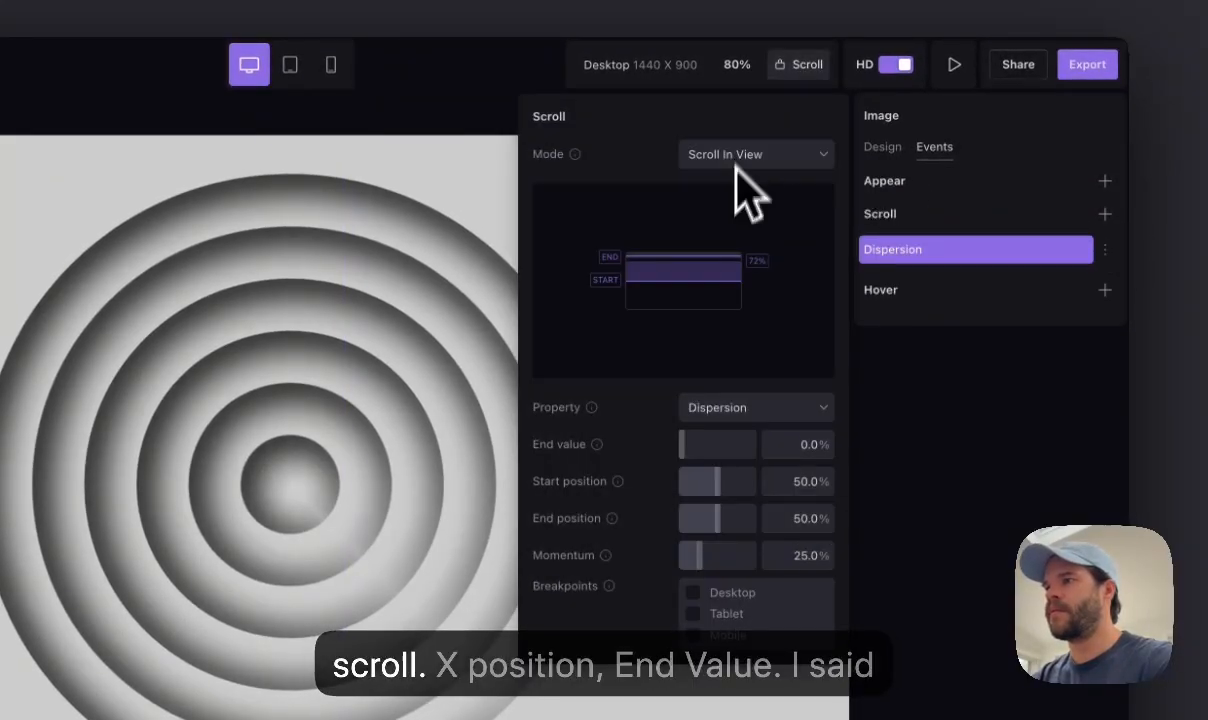
click(700, 397)
click(708, 478)
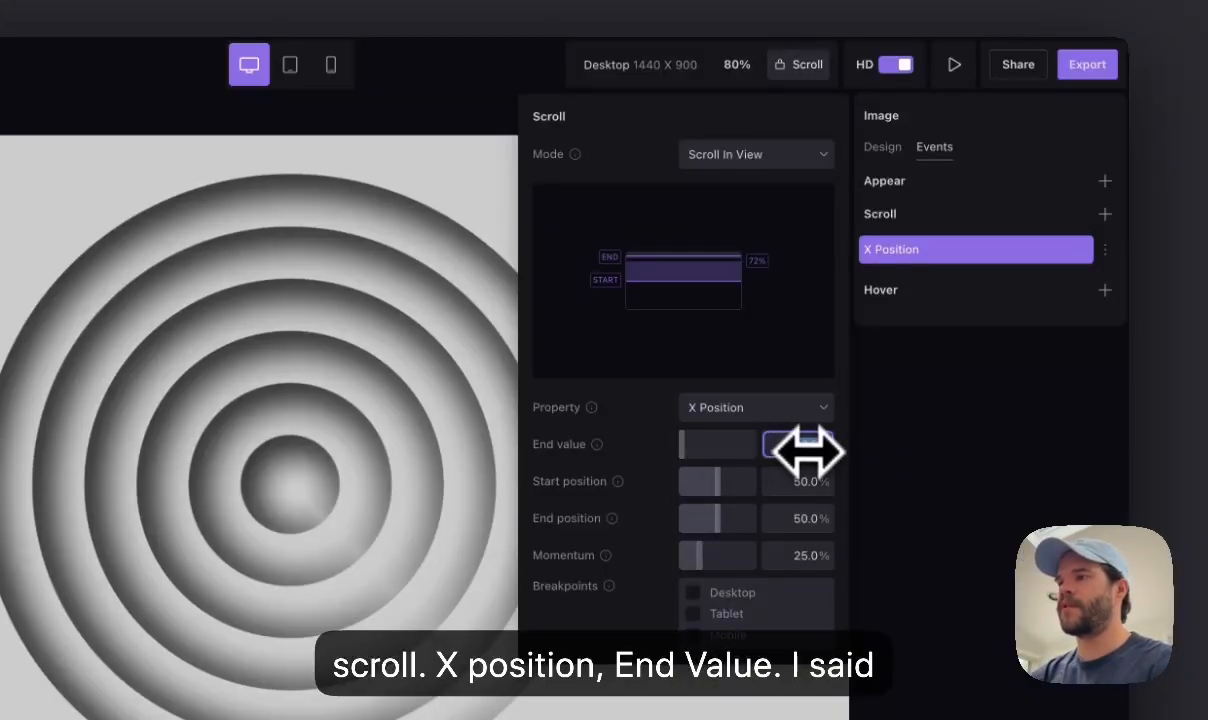
text(120)
key(Return)
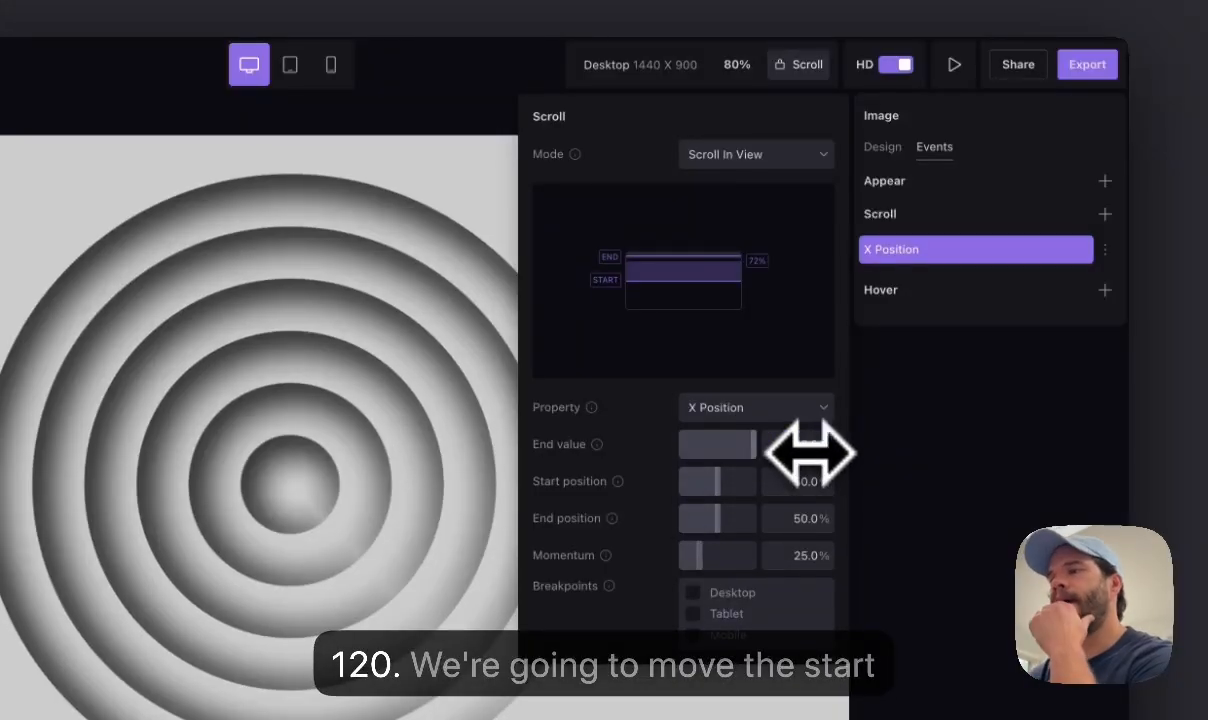
Set the scroll event's start position to 0% and end position to 100%, and raise its momentum to the maximum
drag(708, 492, 678, 500)
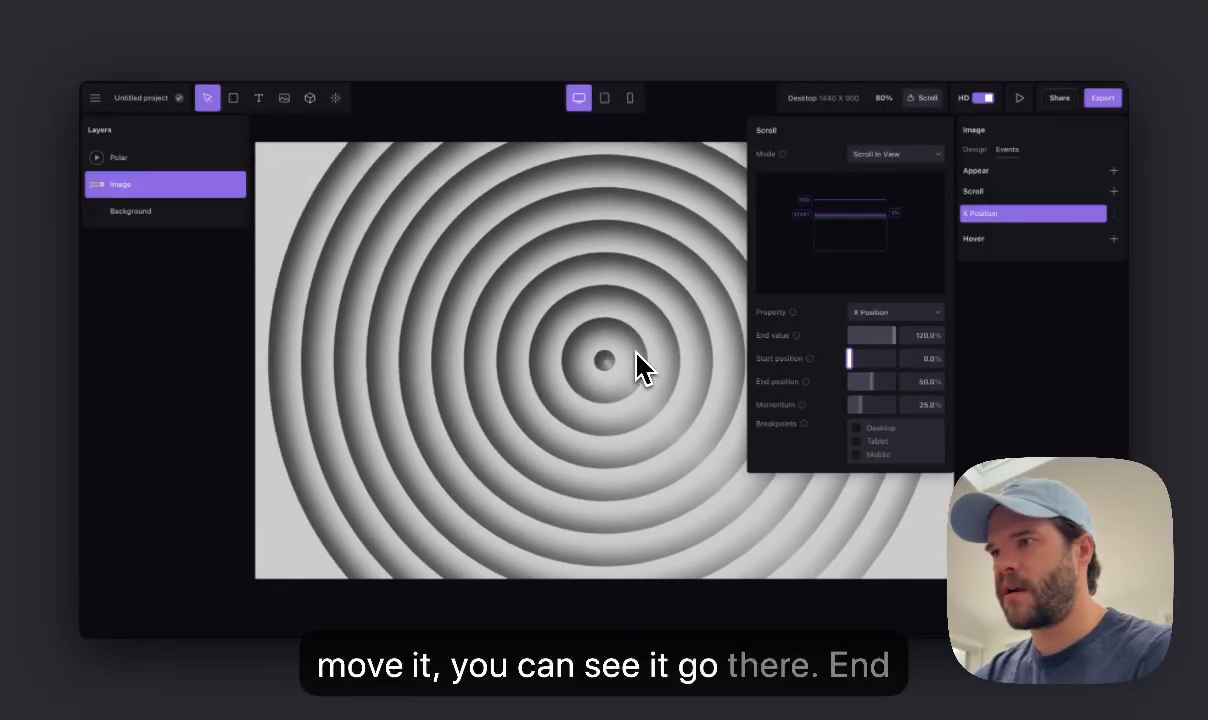
drag(871, 381, 893, 381)
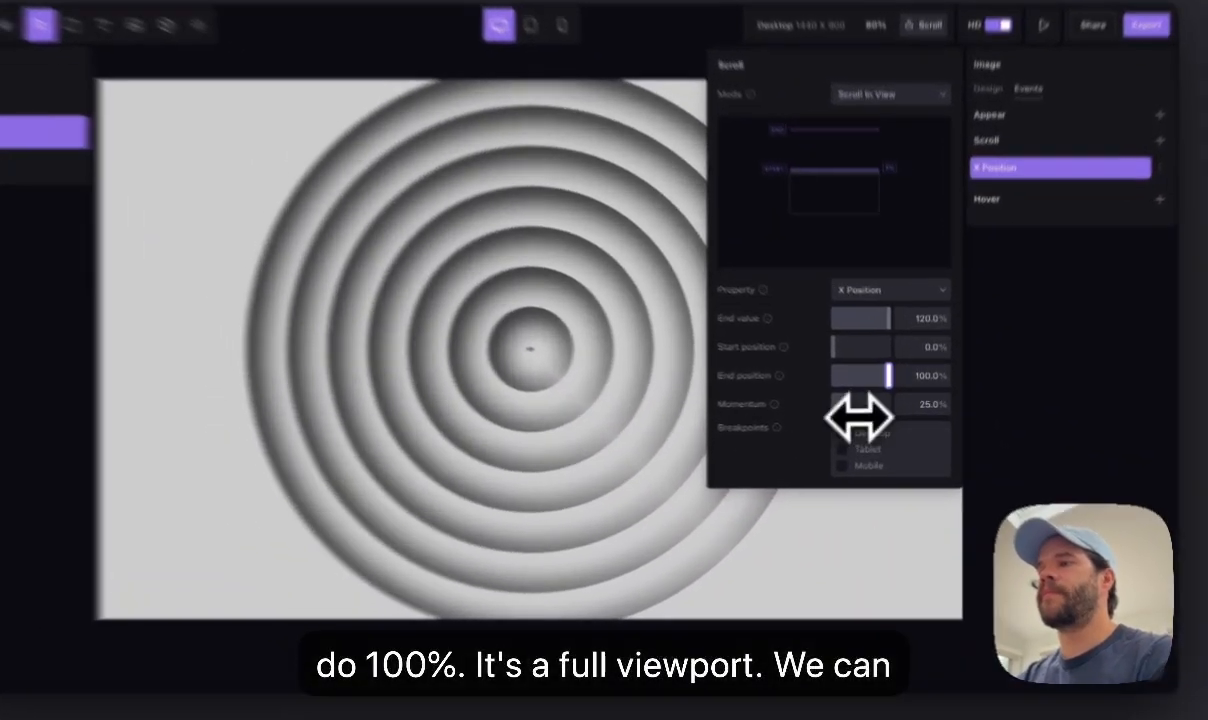
drag(857, 404, 925, 431)
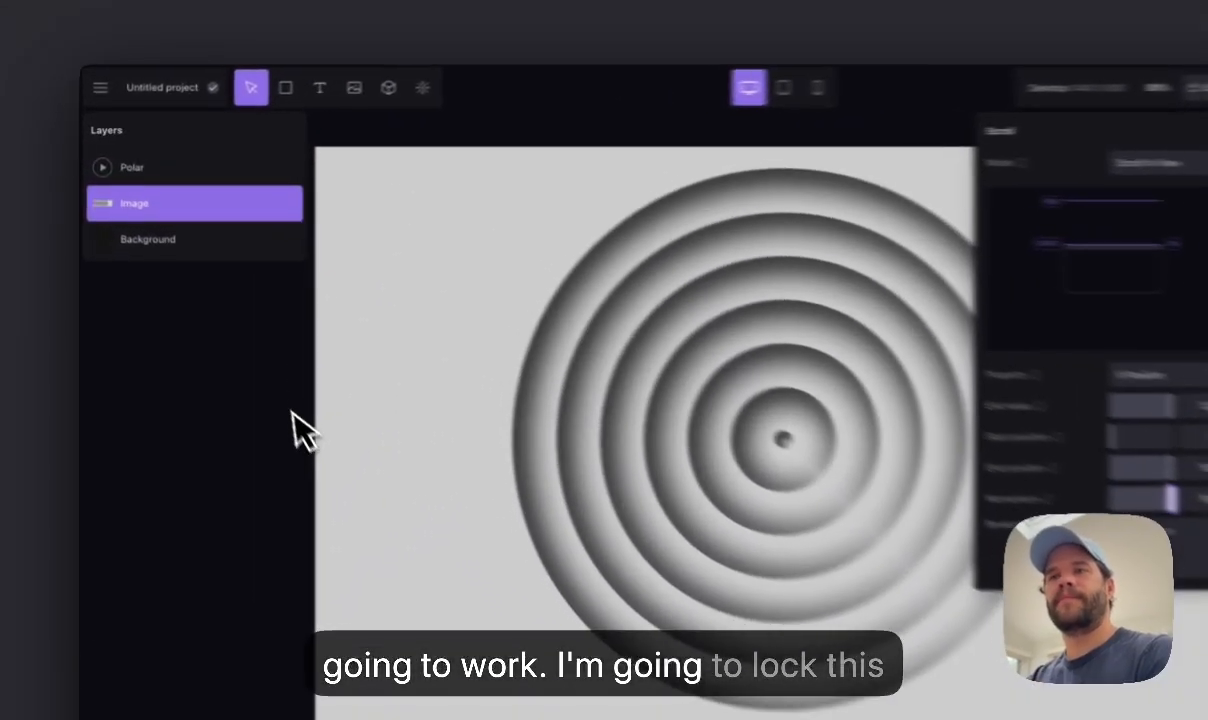
Lock the Image layer and enable scroll mode to preview the ring animation
click(228, 357)
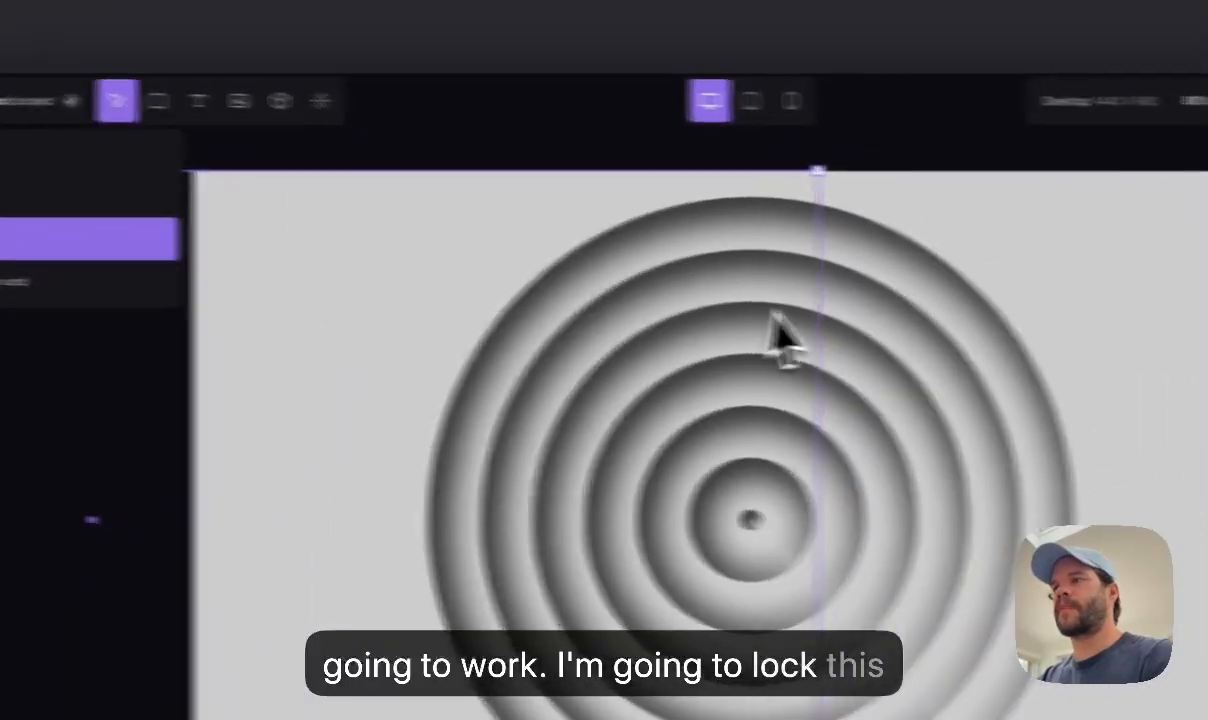
click(930, 424)
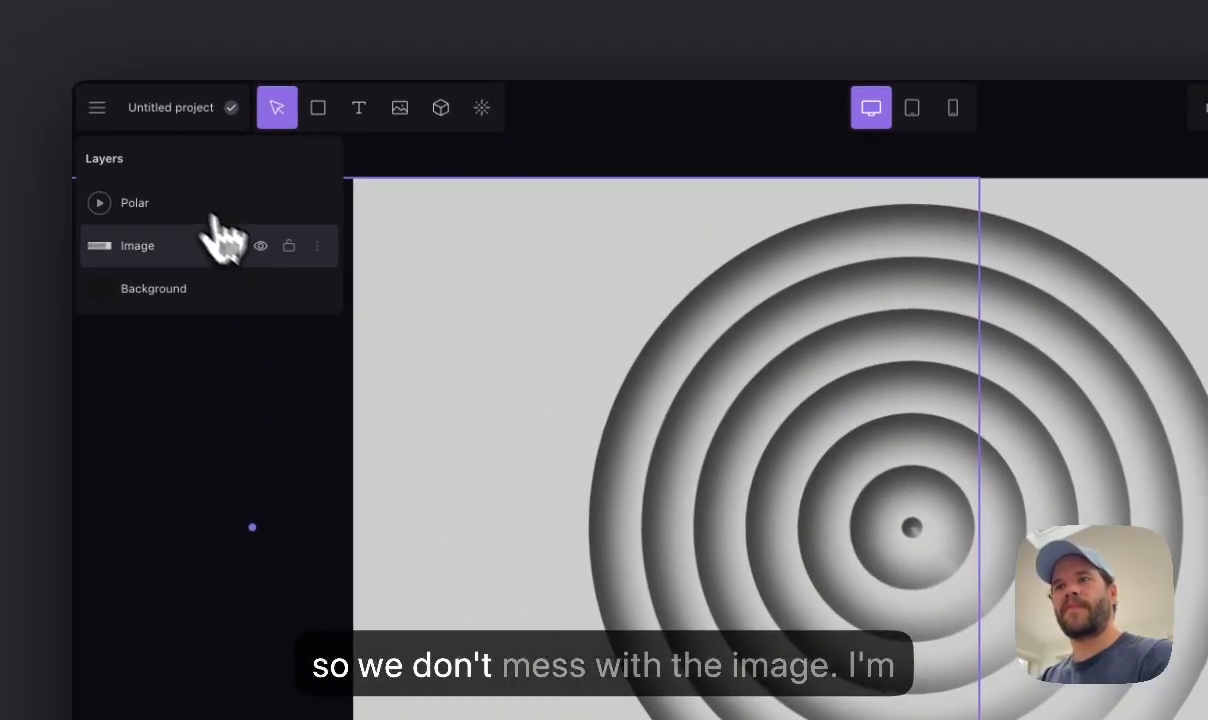
click(298, 248)
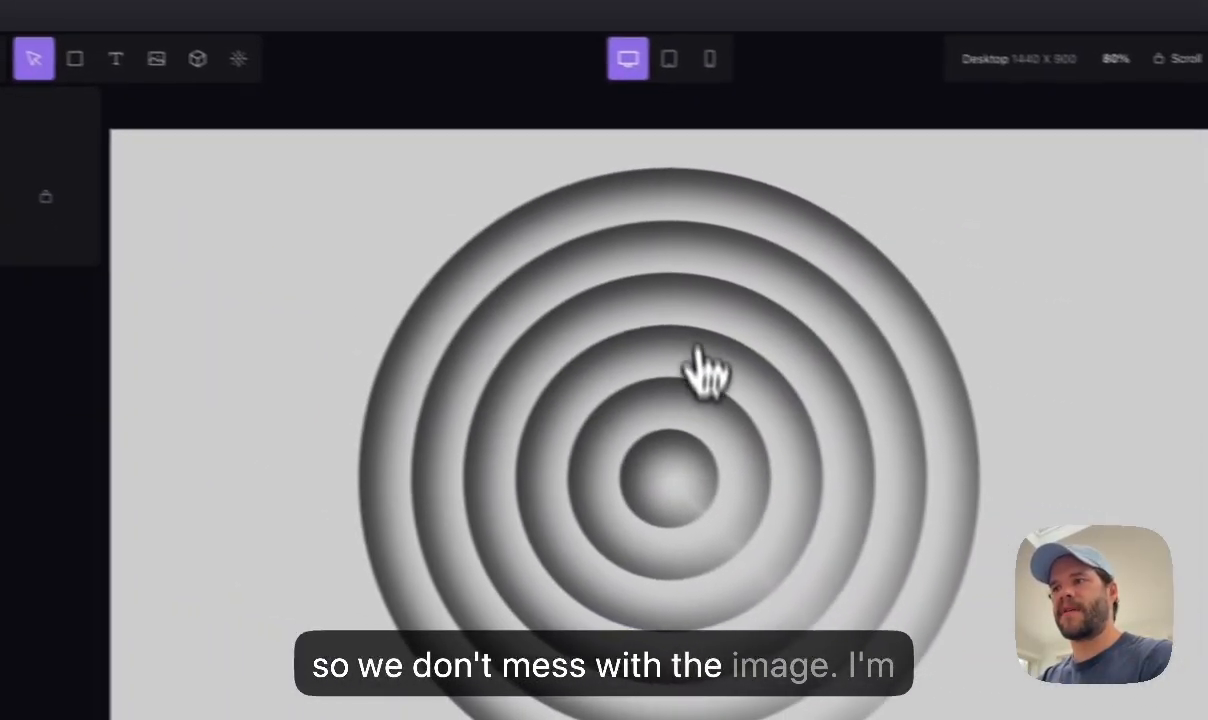
scroll(948, 385, down, 4)
click(1072, 67)
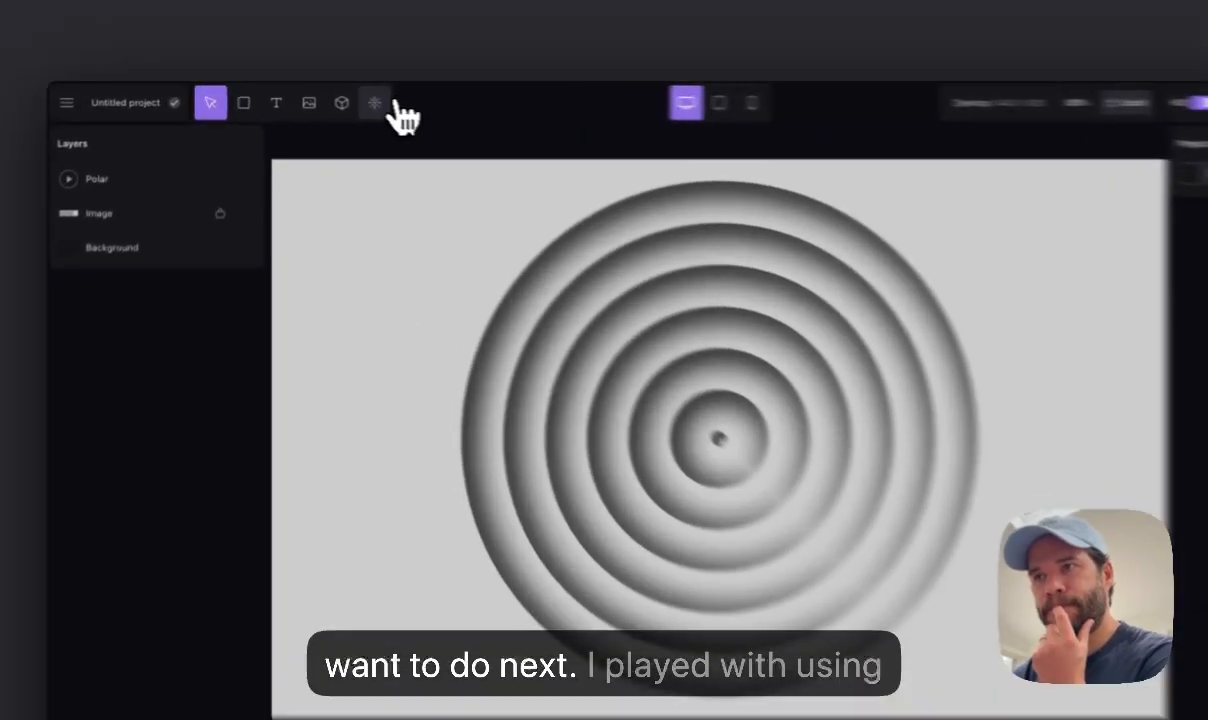
Add the Chromatic aberration effect from the Stylize group to the scene
click(335, 98)
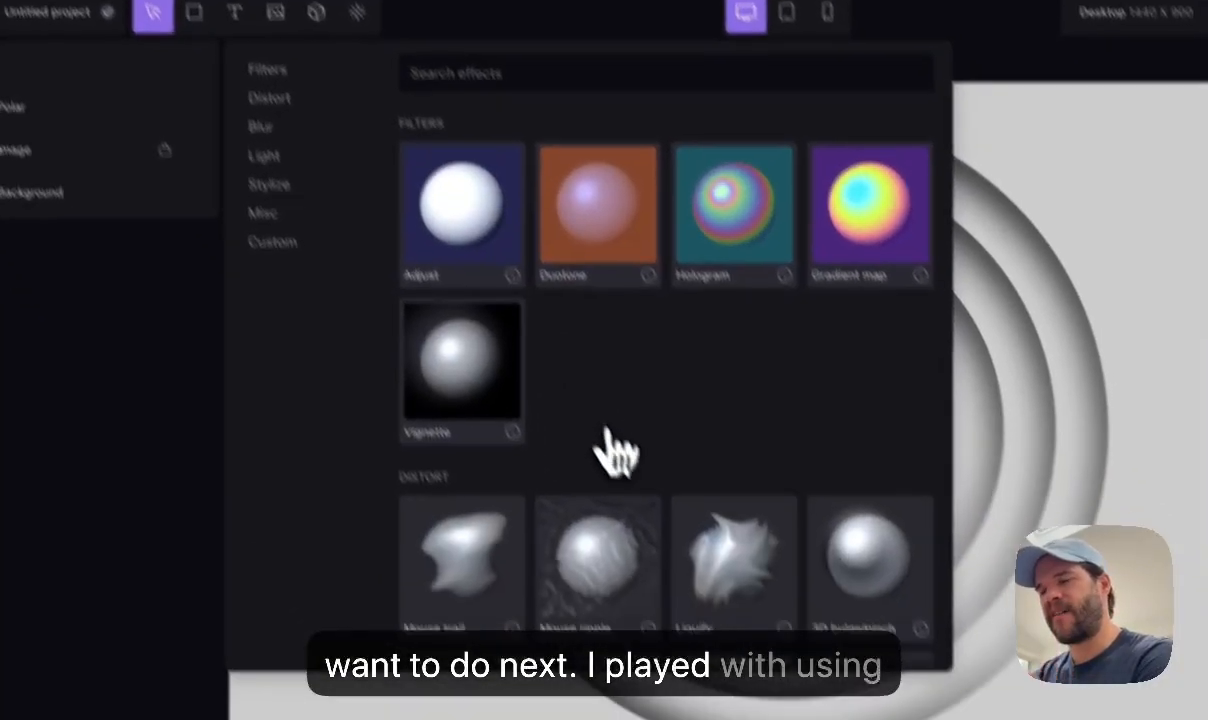
scroll(600, 422, down, 5)
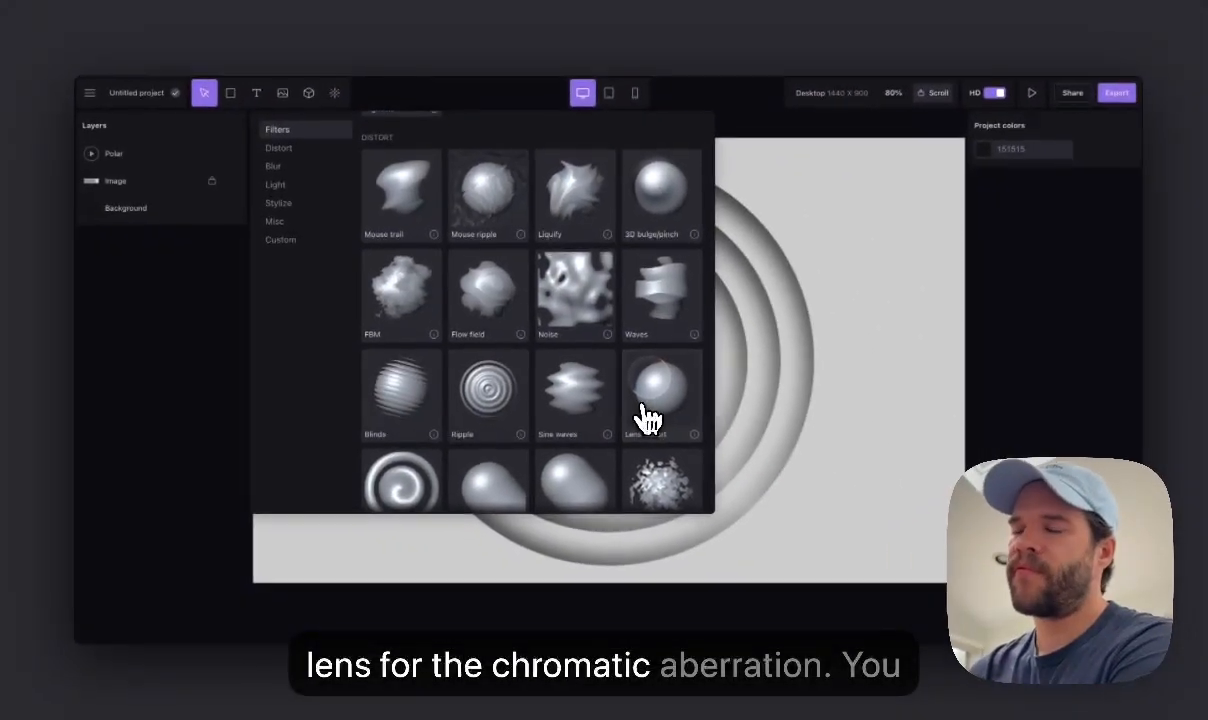
scroll(645, 418, down, 10)
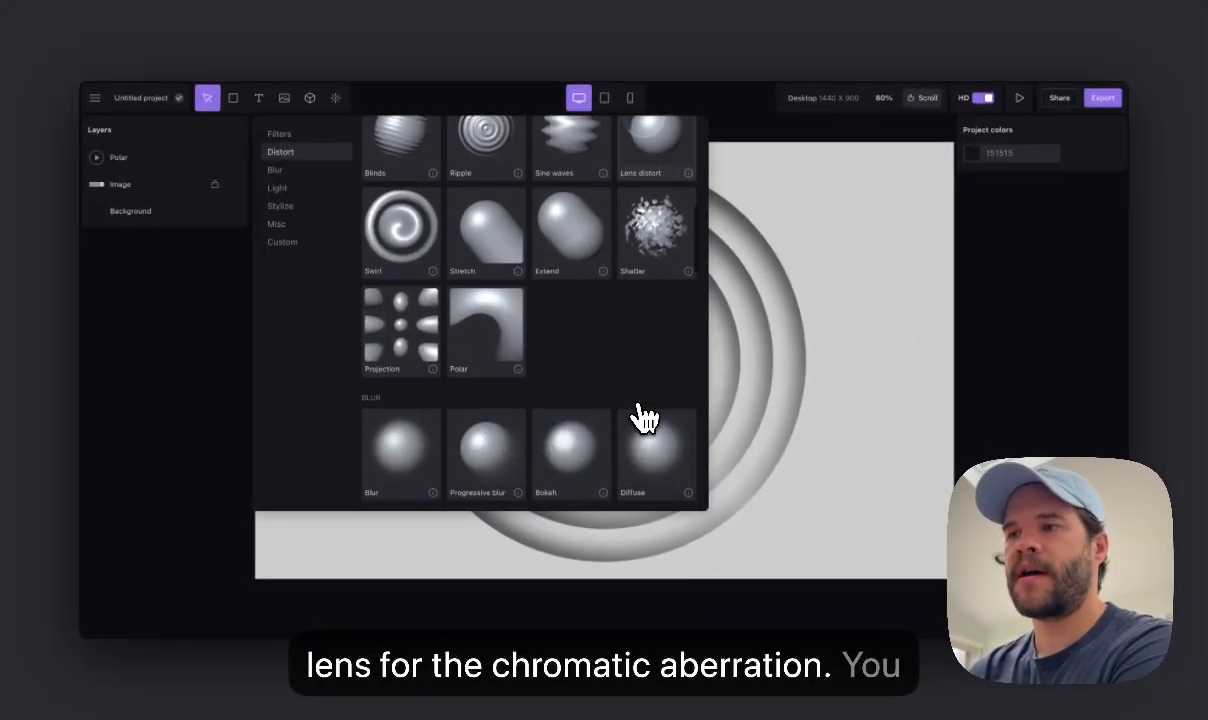
scroll(640, 415, down, 4)
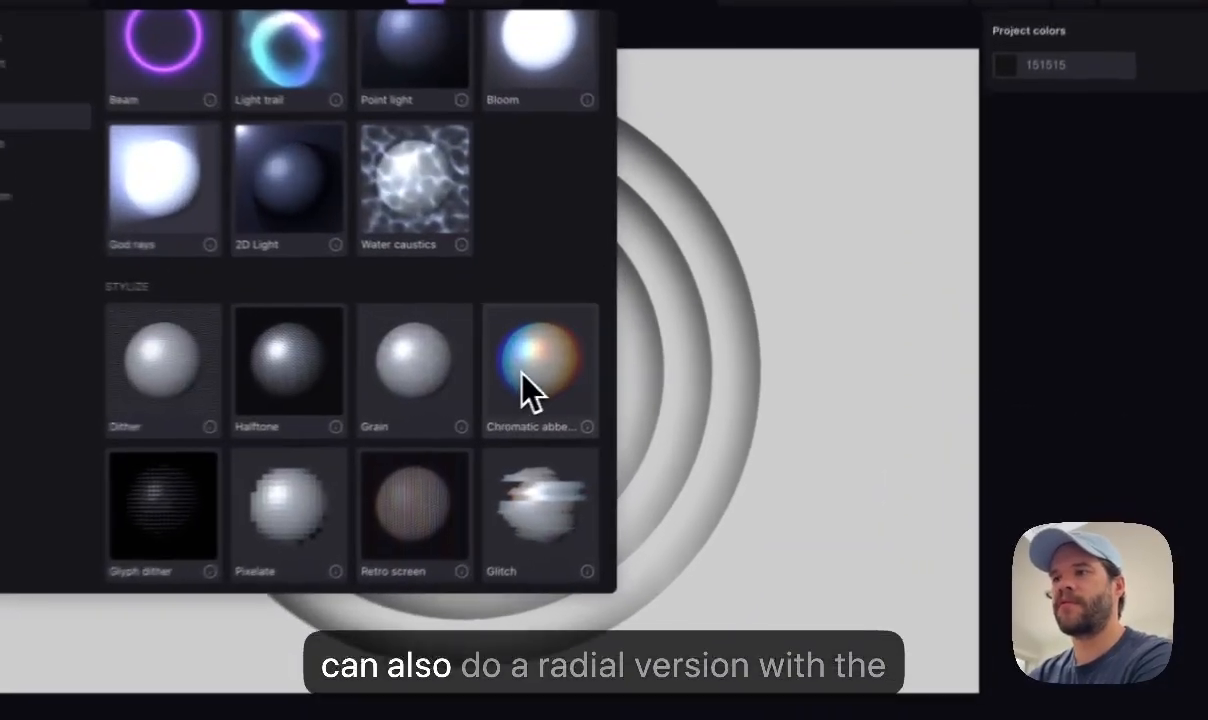
click(639, 413)
Make the chromatic aberration radial with Blend enabled, Tilt shift at 100%, Spread about 128% and Angle about 56°
drag(430, 318, 594, 298)
click(1049, 276)
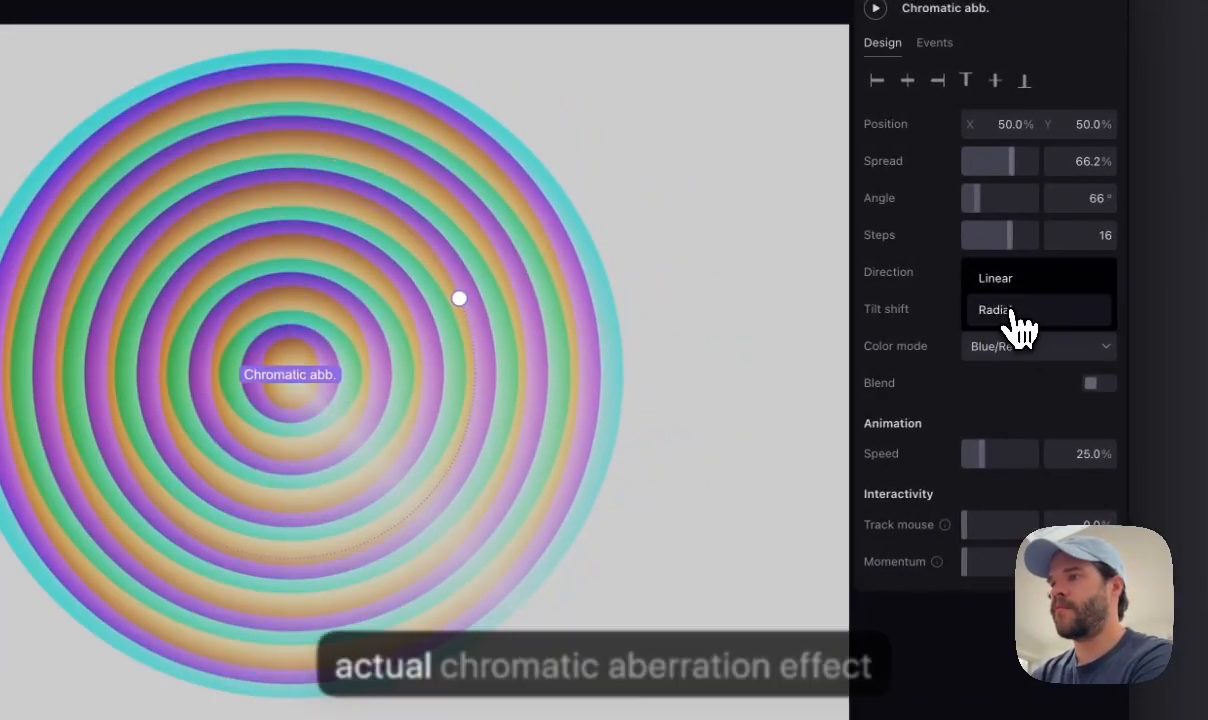
click(1048, 310)
click(1090, 383)
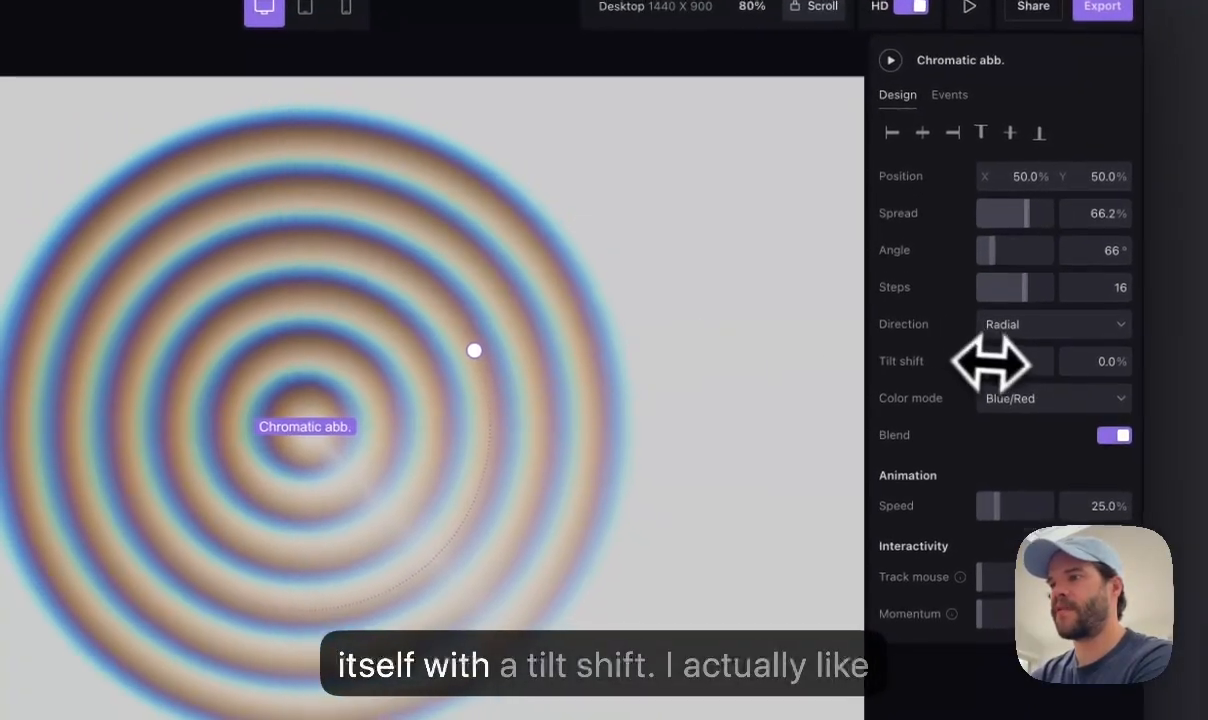
drag(960, 309, 1144, 335)
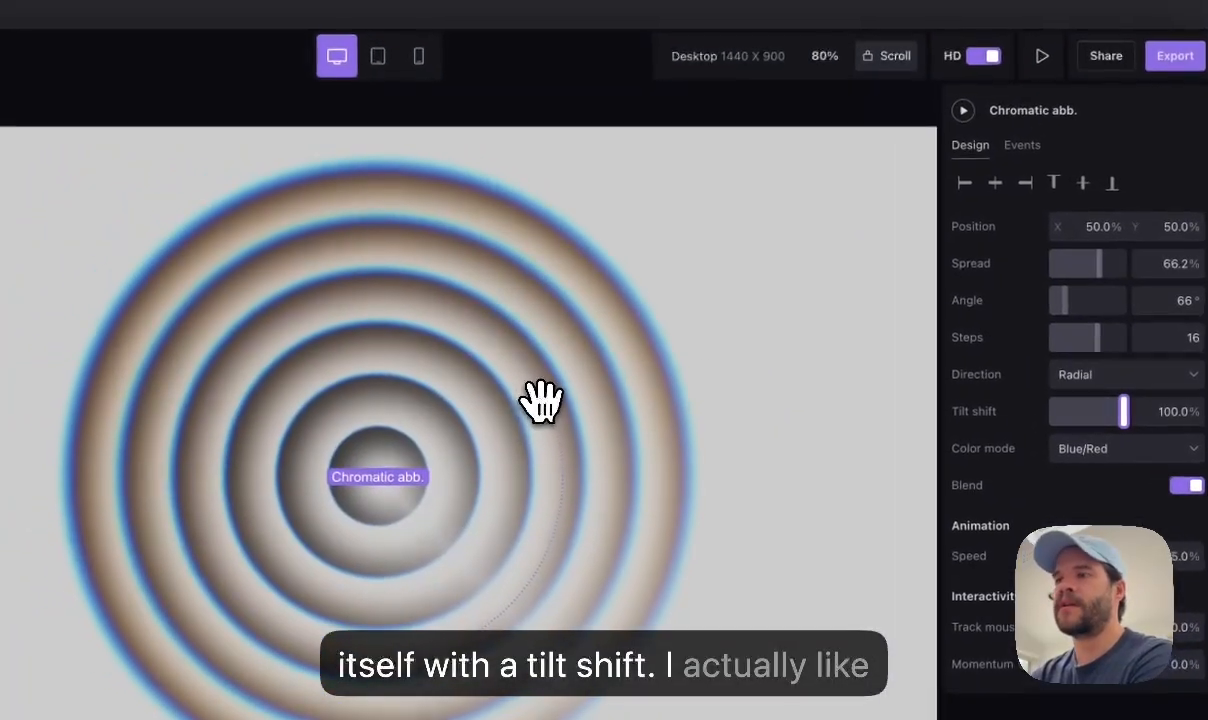
drag(460, 341, 618, 168)
drag(707, 230, 678, 280)
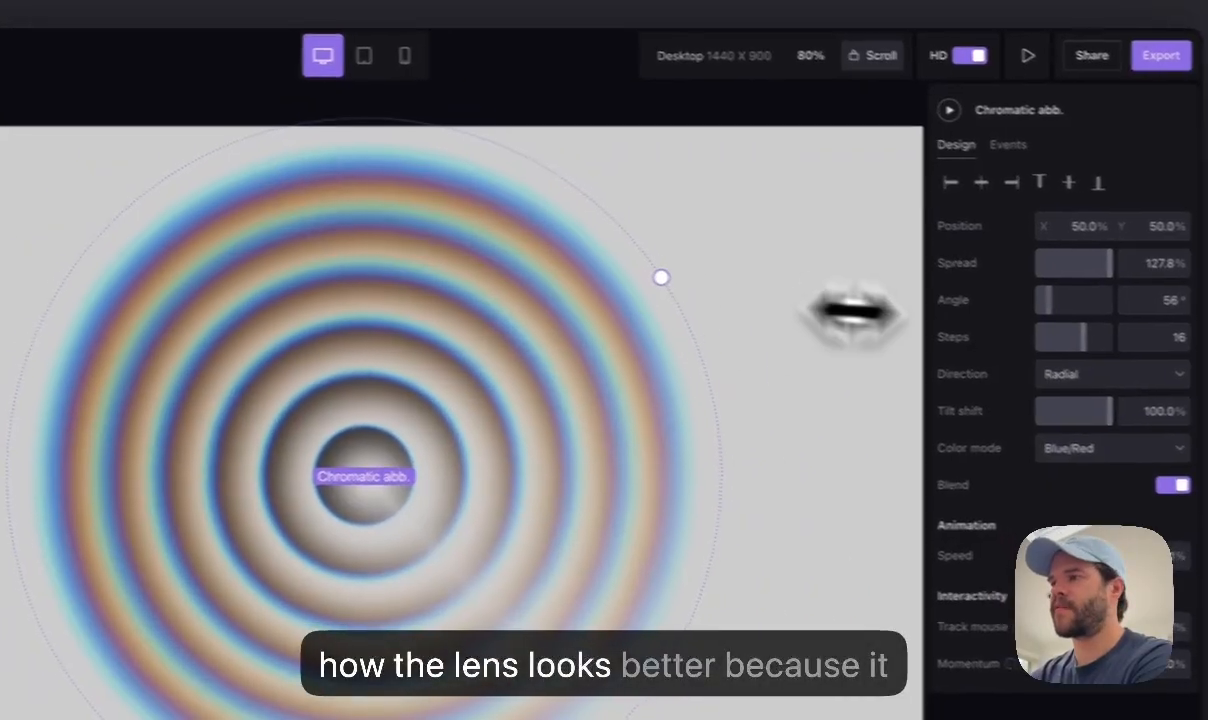
Lower the chromatic aberration's Steps to 4 and try different Spread sizes, up to about 188%
drag(1098, 339, 1058, 342)
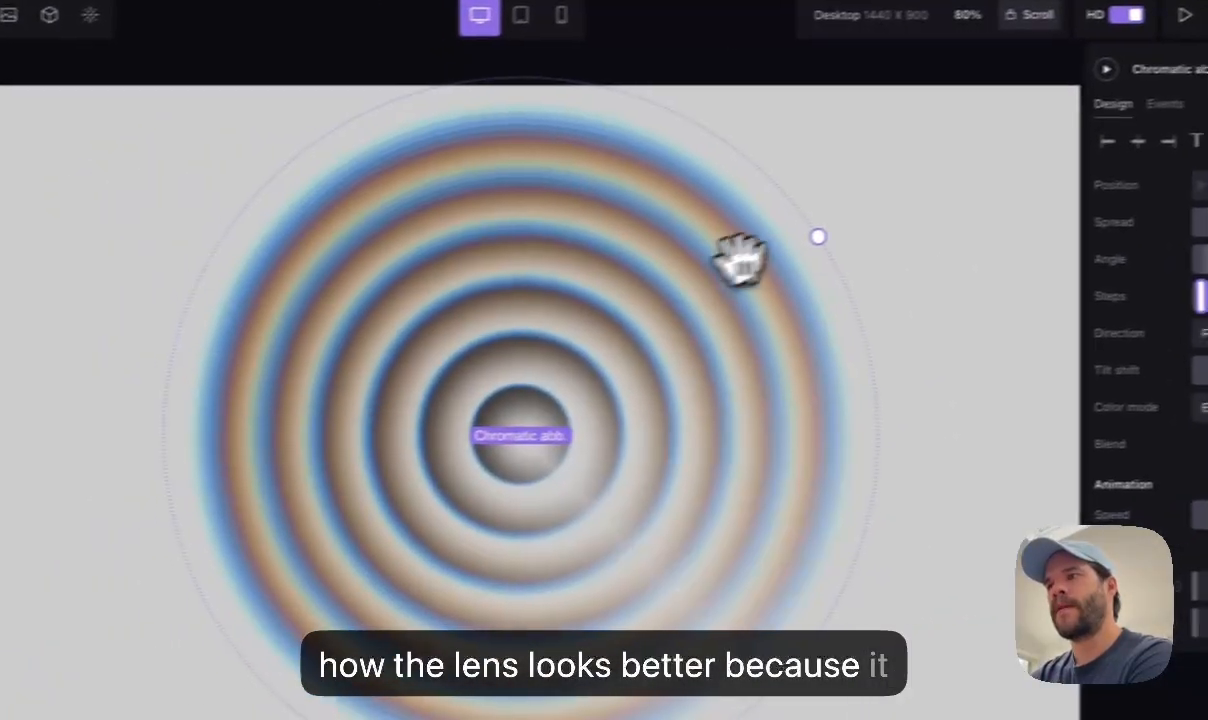
drag(587, 266, 643, 254)
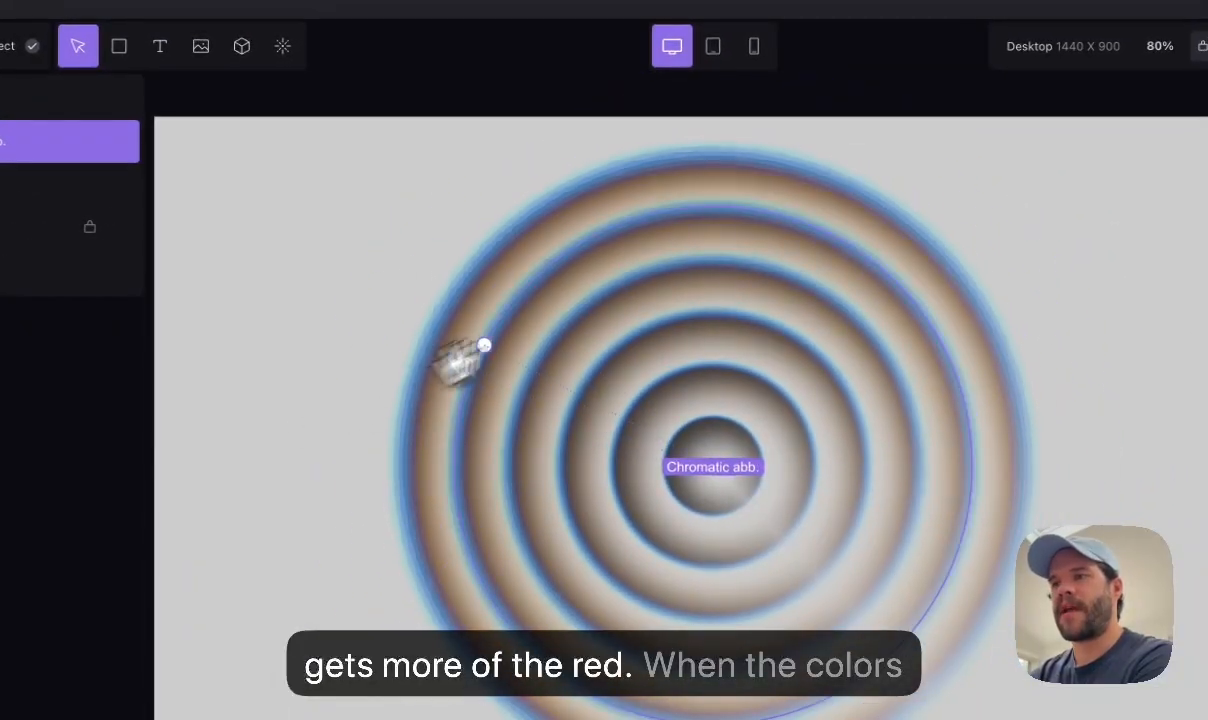
drag(462, 358, 740, 325)
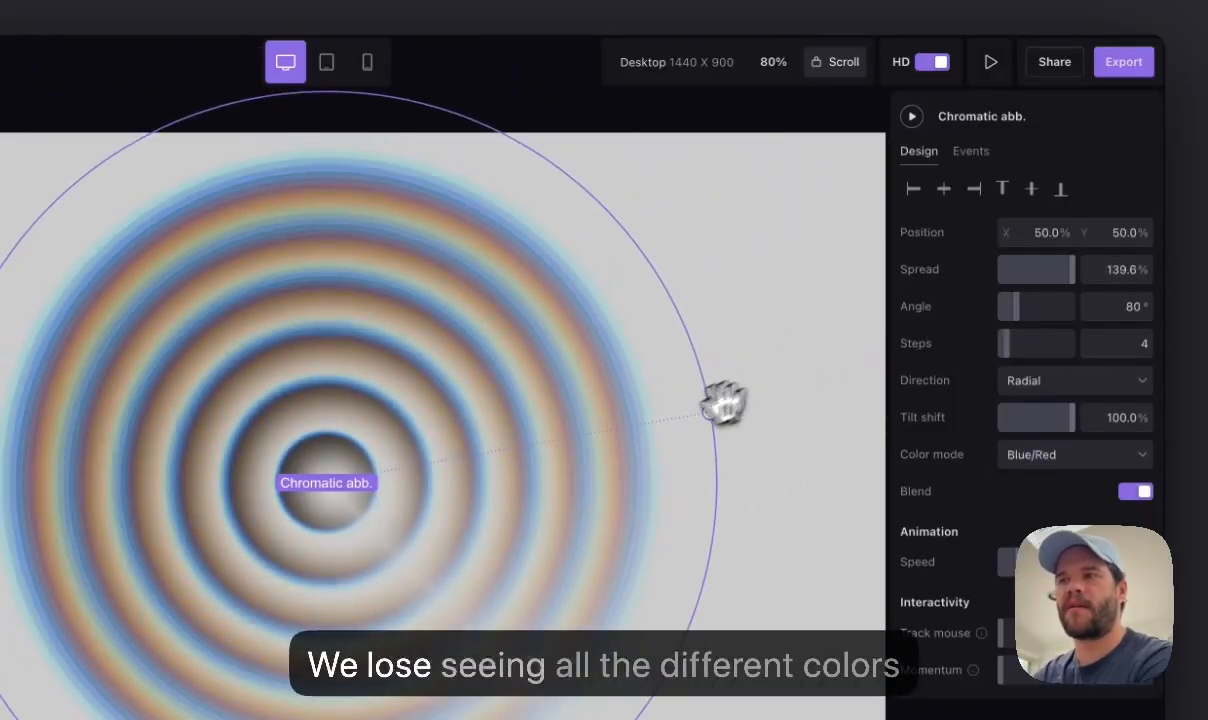
drag(724, 404, 832, 284)
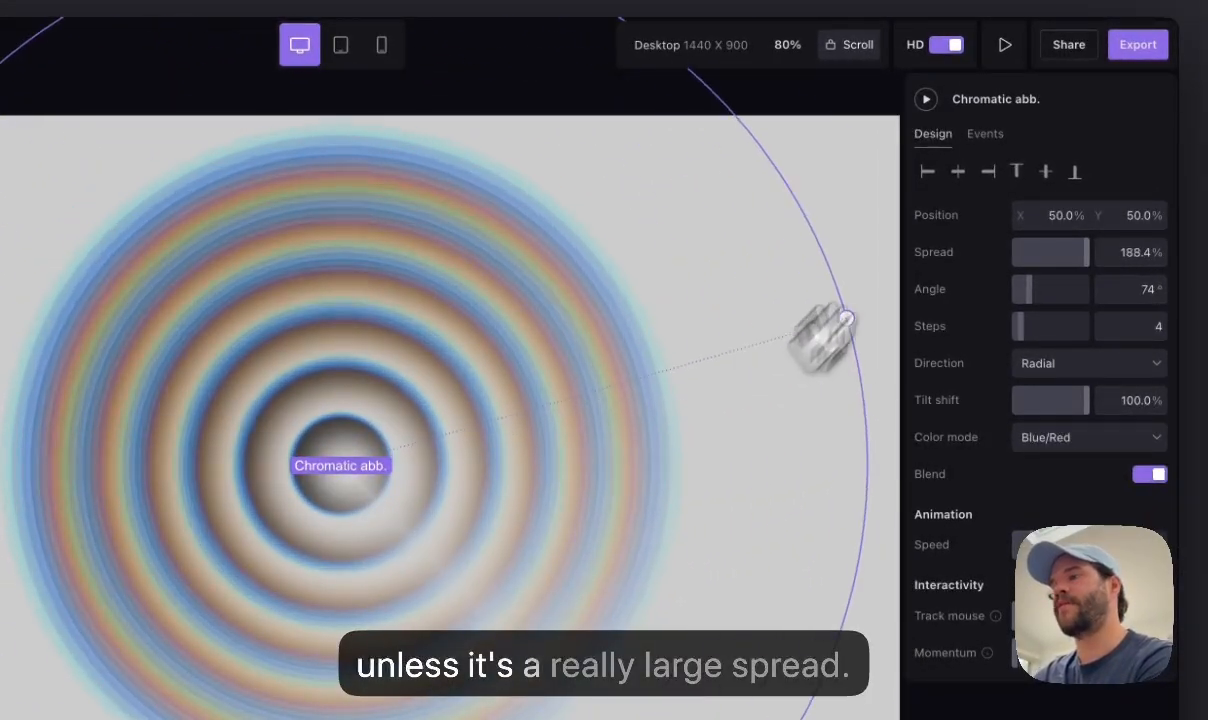
drag(822, 335, 901, 249)
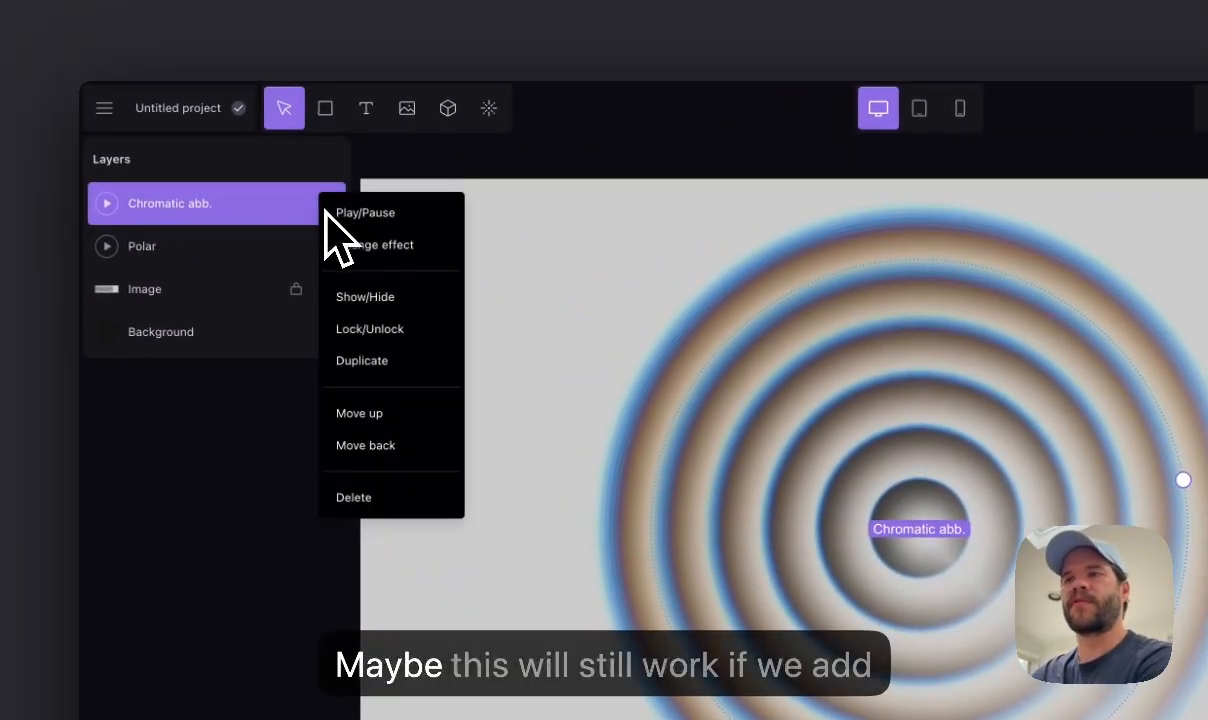
Delete the Chromatic aberration layer and add the Noise effect from the Distort group to warp the rings
click(353, 497)
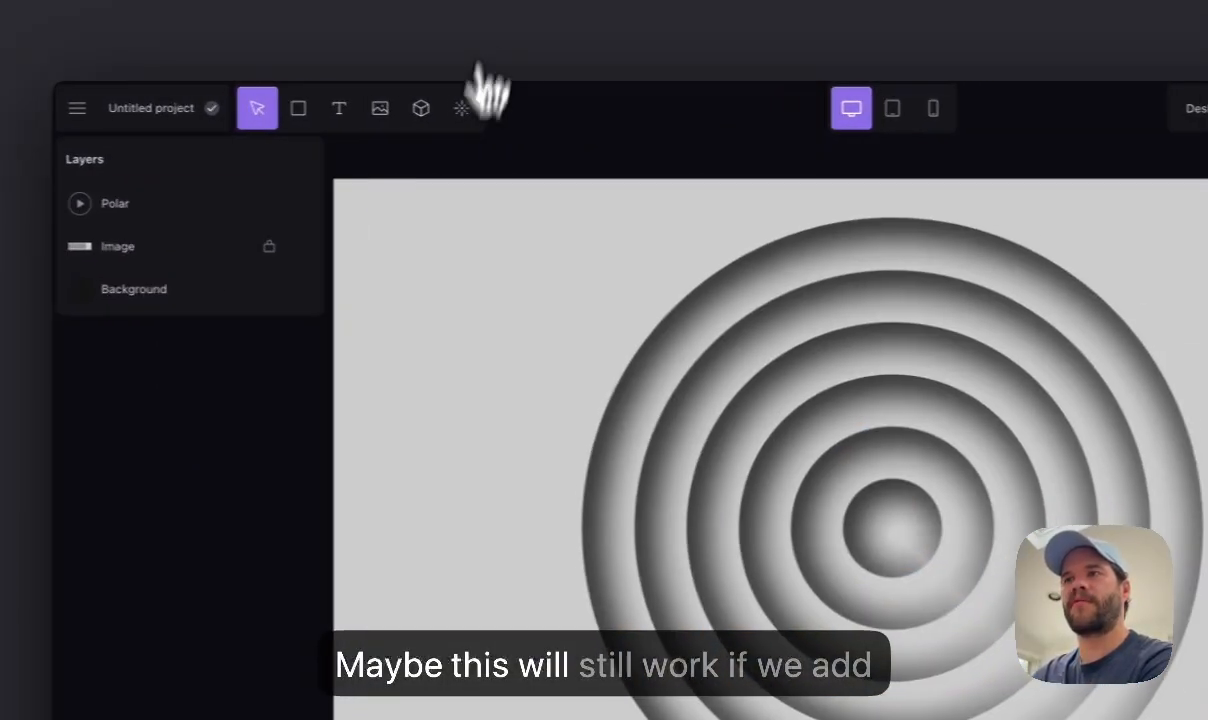
click(489, 108)
scroll(530, 440, down, 5)
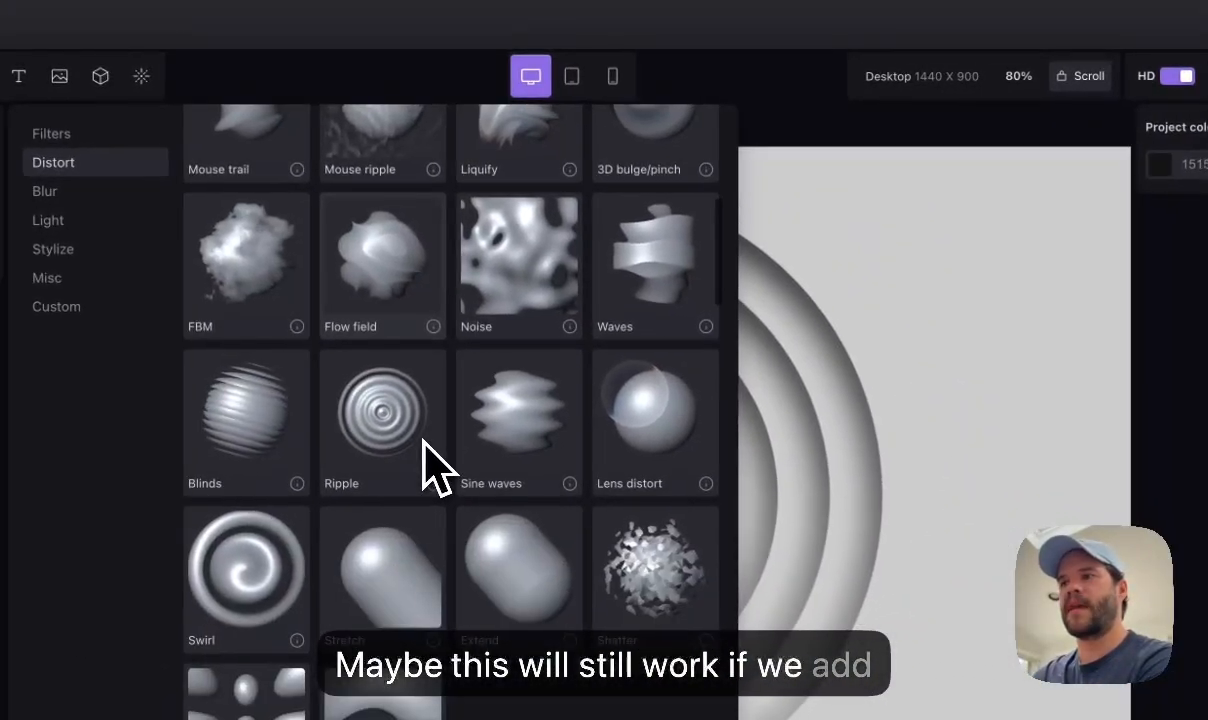
click(518, 283)
drag(1010, 390, 983, 405)
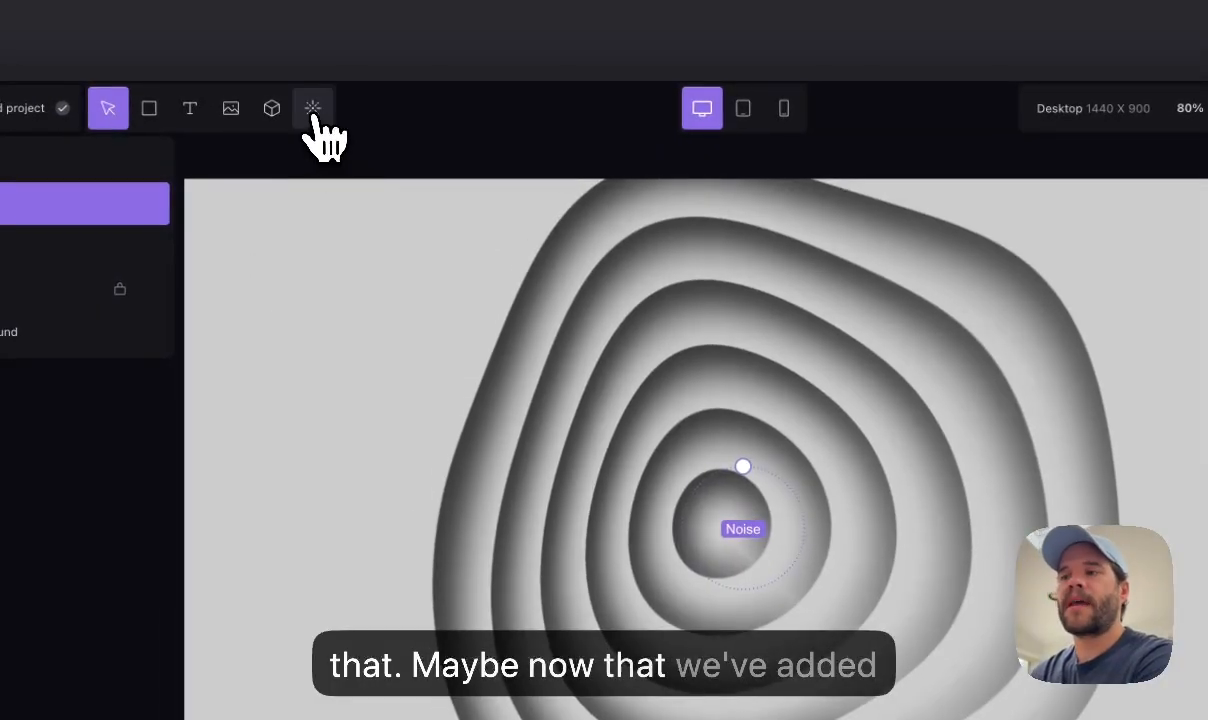
Add the Chromatic aberration effect from the Stylize group on top of the noise-warped rings
click(313, 108)
scroll(535, 402, down, 10)
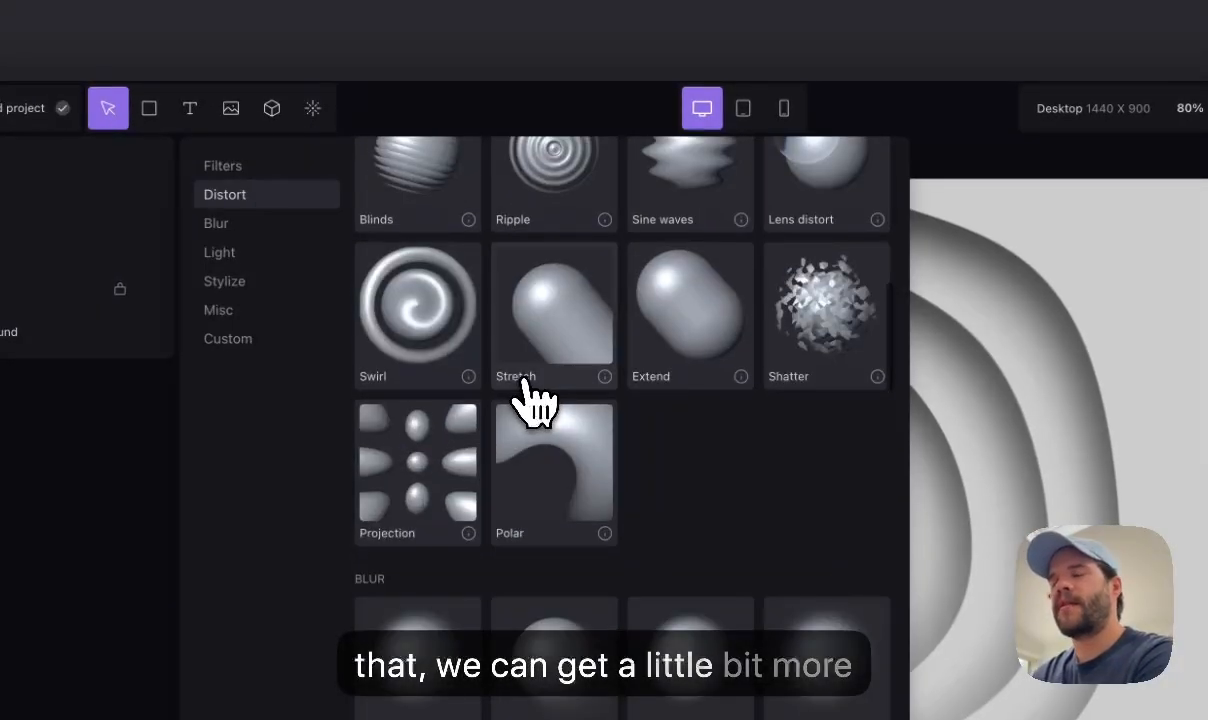
scroll(535, 402, down, 3)
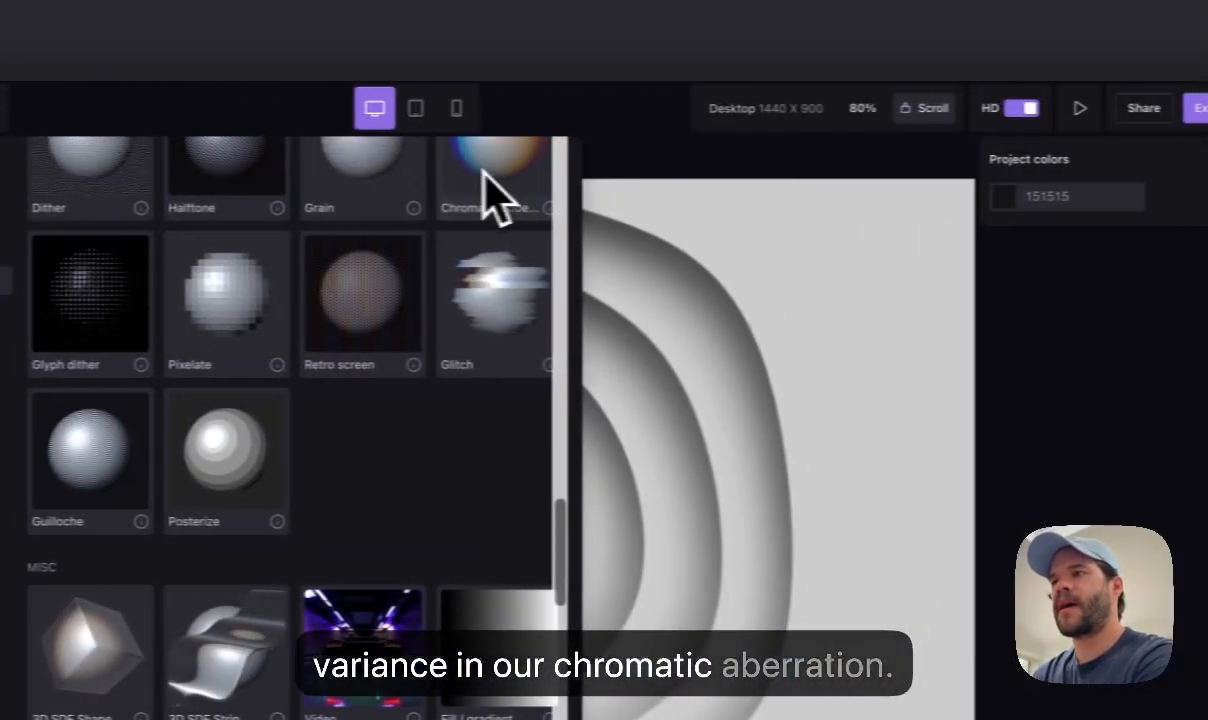
click(815, 175)
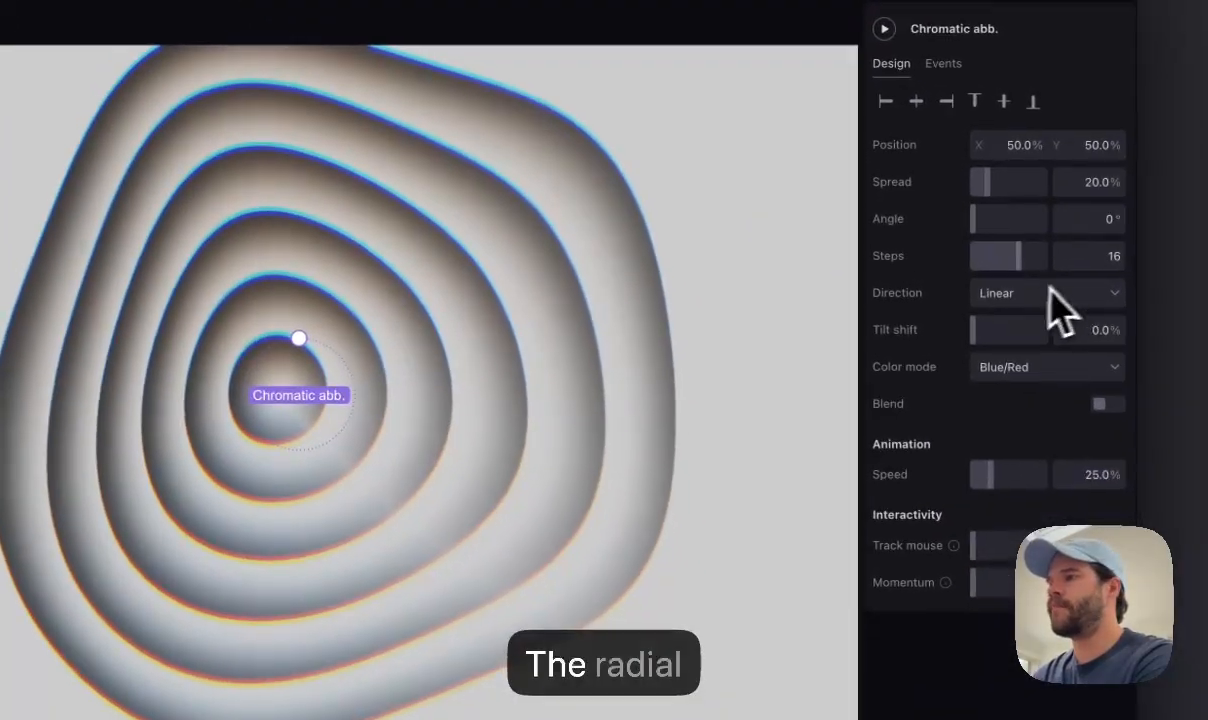
Make the chromatic aberration radial with Blend enabled, Tilt shift at 100%, Steps at 5 and Spread at 0%
click(1112, 404)
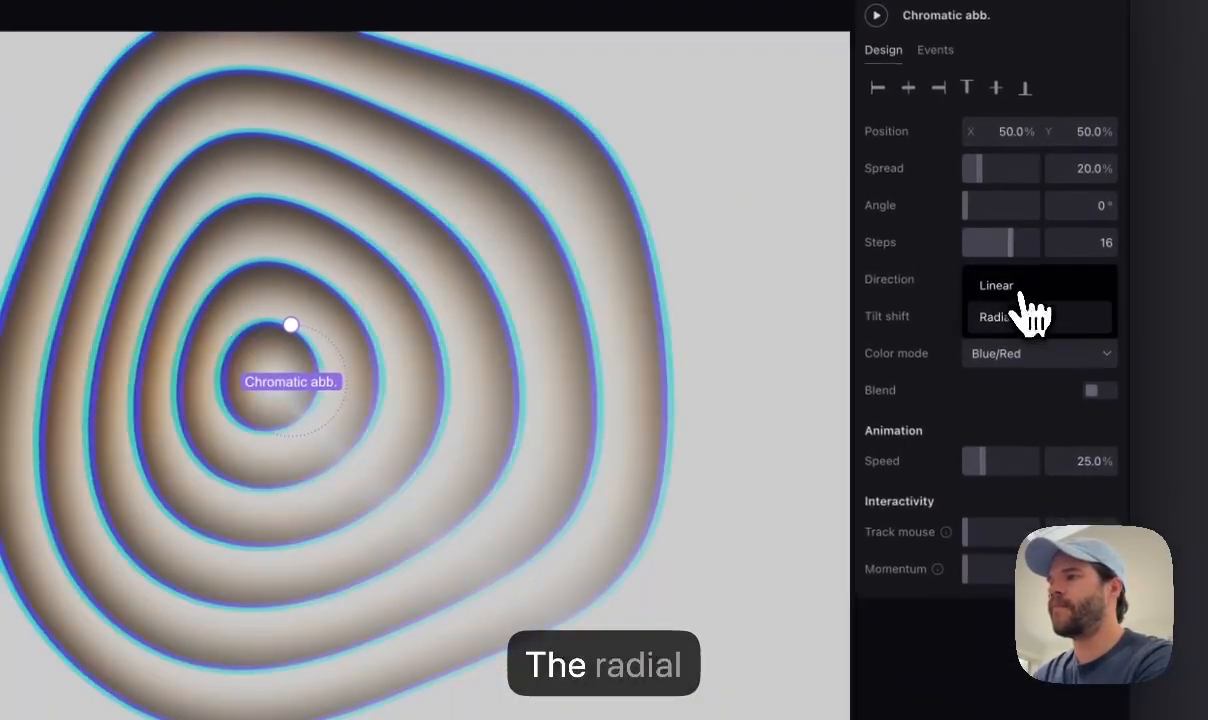
click(1095, 441)
mouse_move(988, 190)
mouse_down()
mouse_move(1028, 176)
mouse_move(1005, 182)
mouse_up()
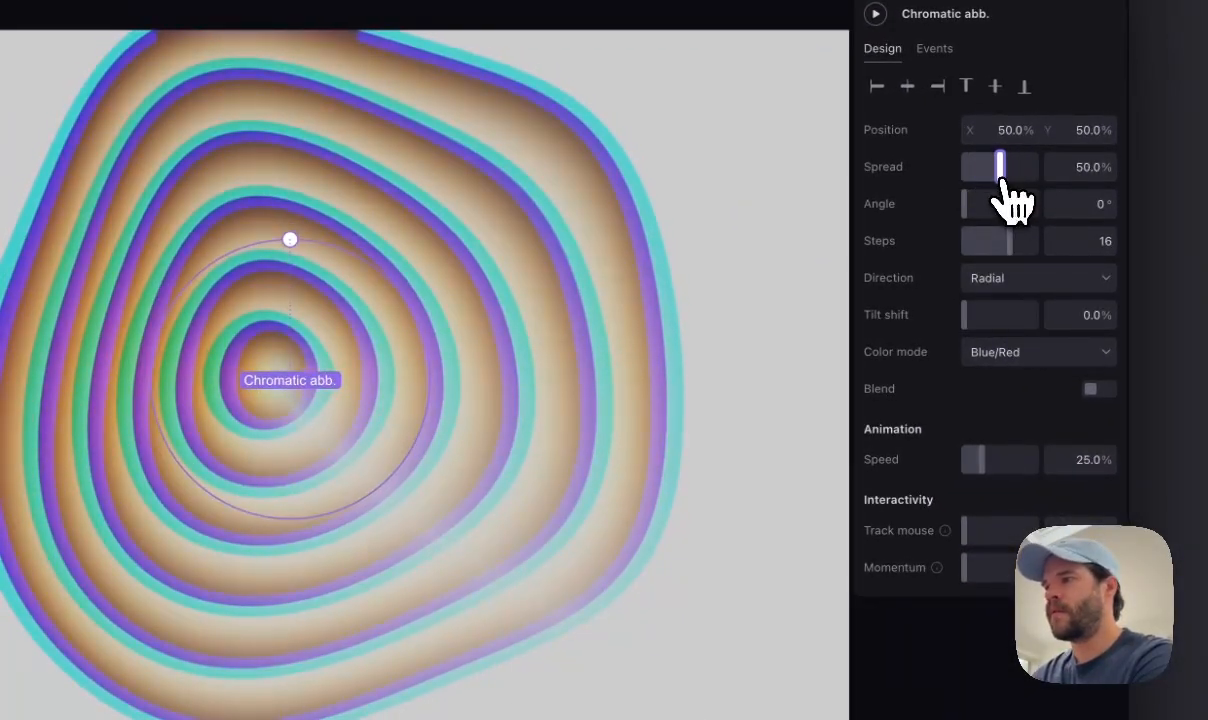
click(1099, 390)
drag(1007, 321, 1140, 340)
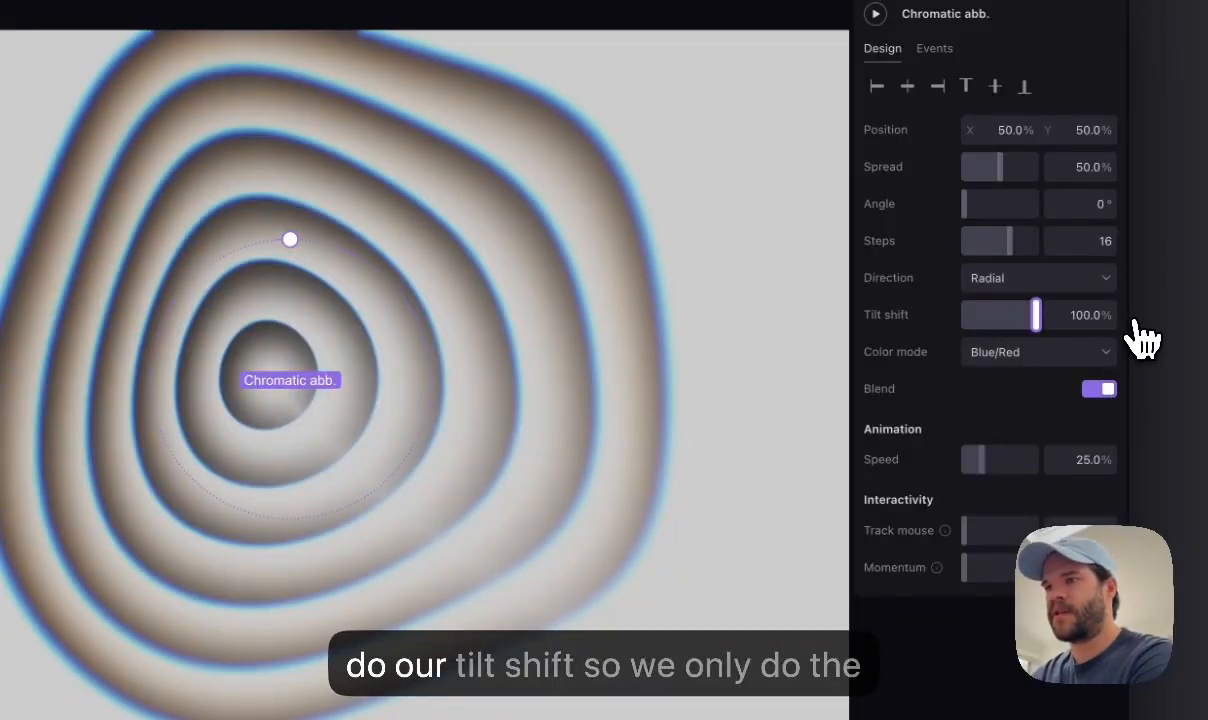
mouse_move(1008, 188)
mouse_down()
mouse_move(1040, 195)
mouse_move(1020, 182)
mouse_move(1030, 182)
mouse_up()
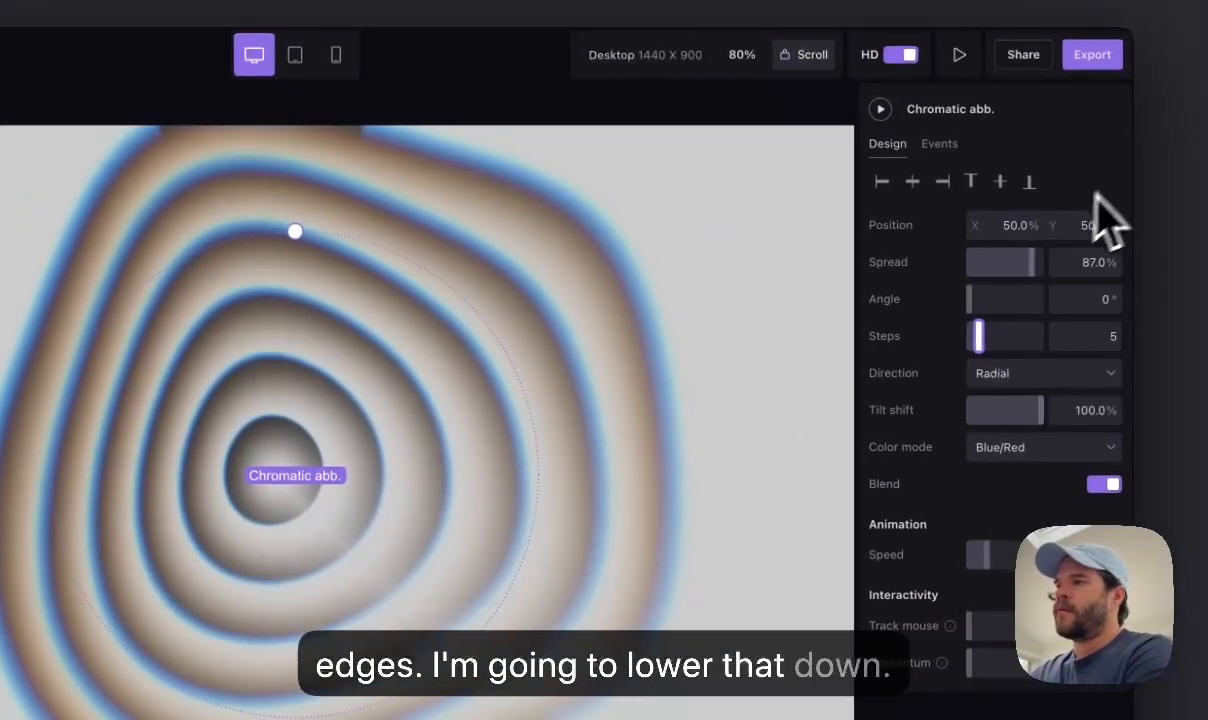
drag(1076, 265, 1018, 287)
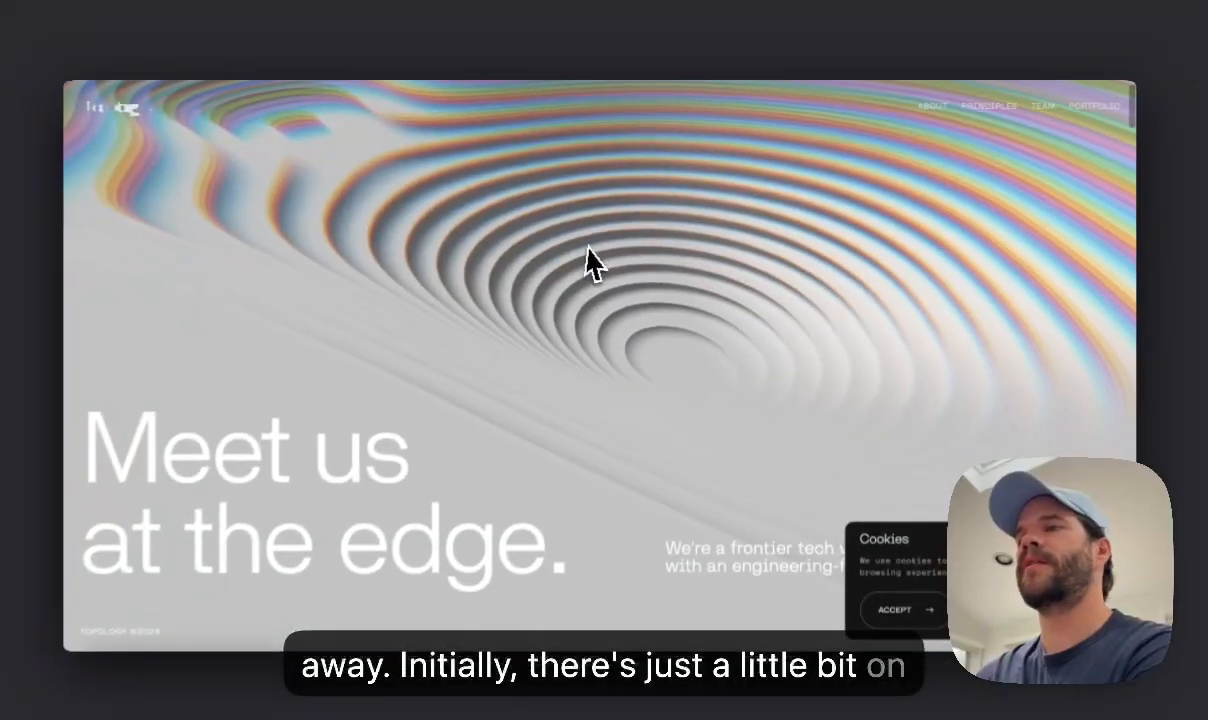
Switch to the Topology website and examine how its chromatic aberration changes while scrolling
scroll(590, 262, down, 5)
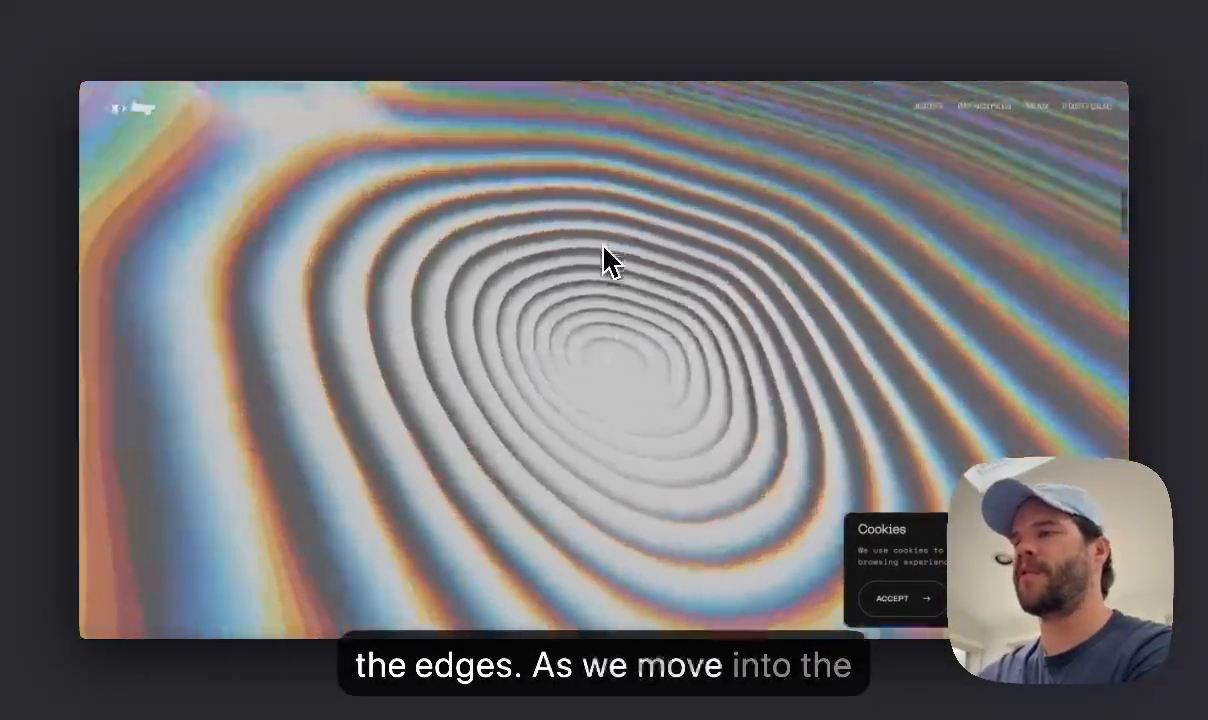
scroll(603, 258, down, 5)
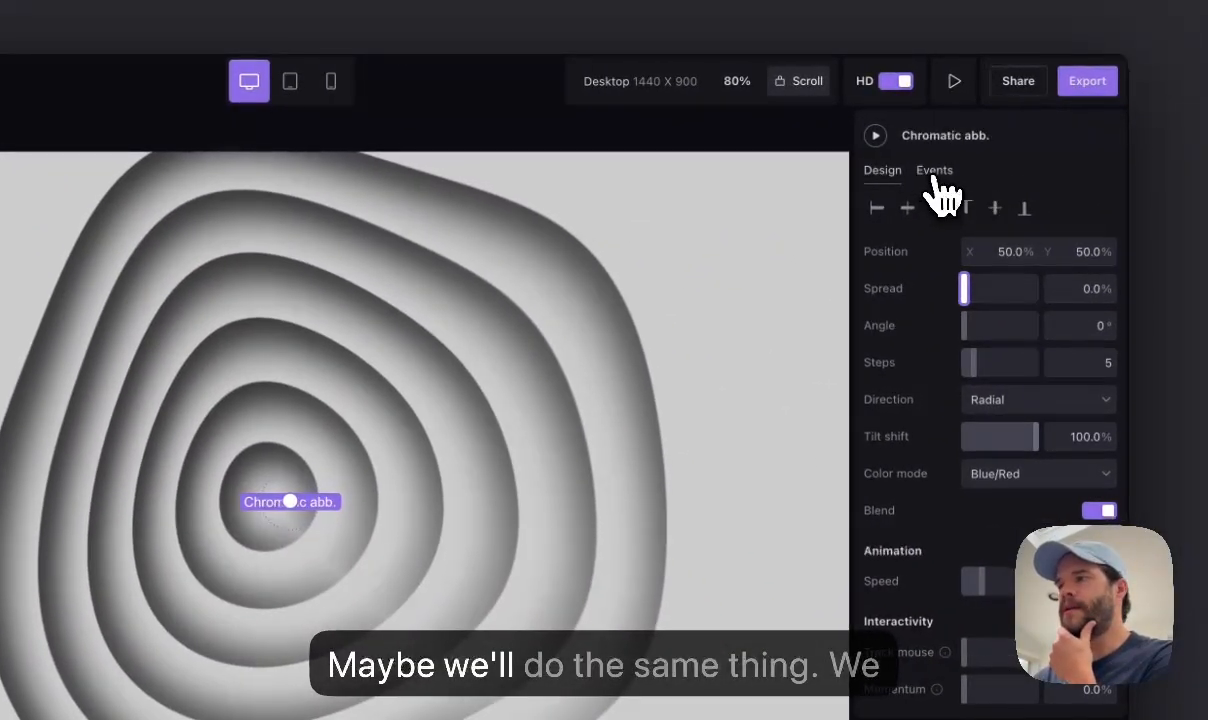
Add a Spread scroll event to the chromatic aberration with end value 100%, start position 0%, end position 100% and momentum 100%
click(934, 172)
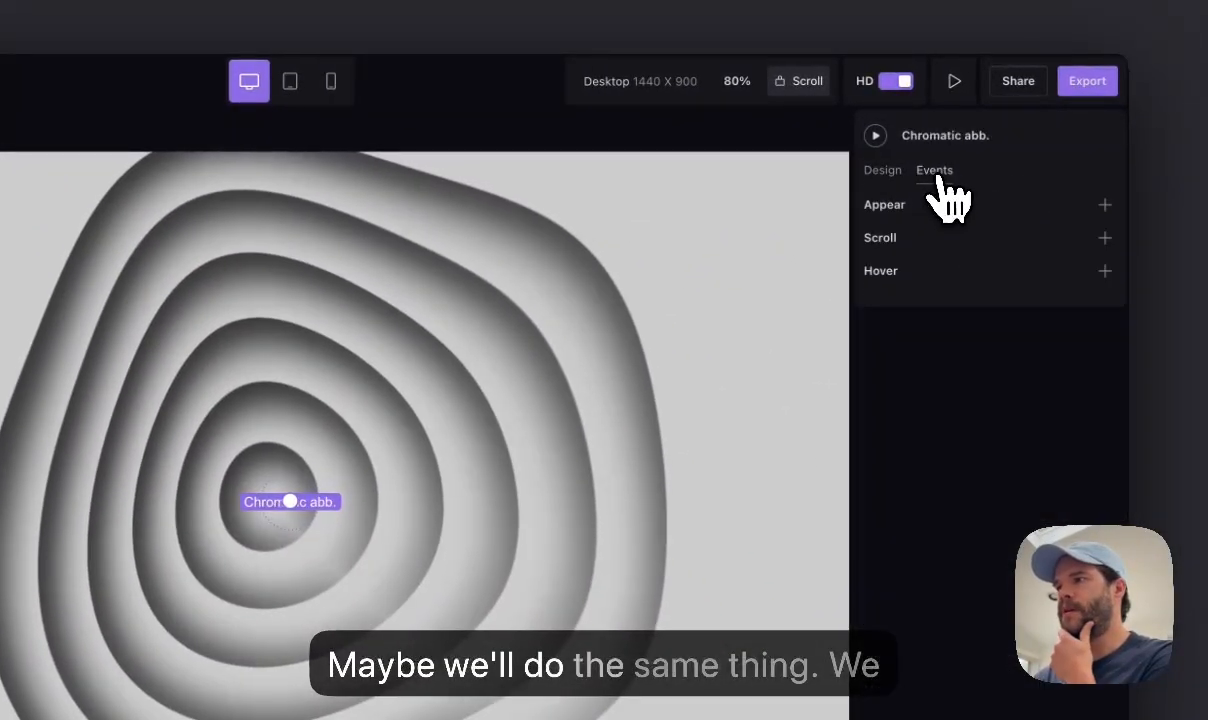
click(1105, 238)
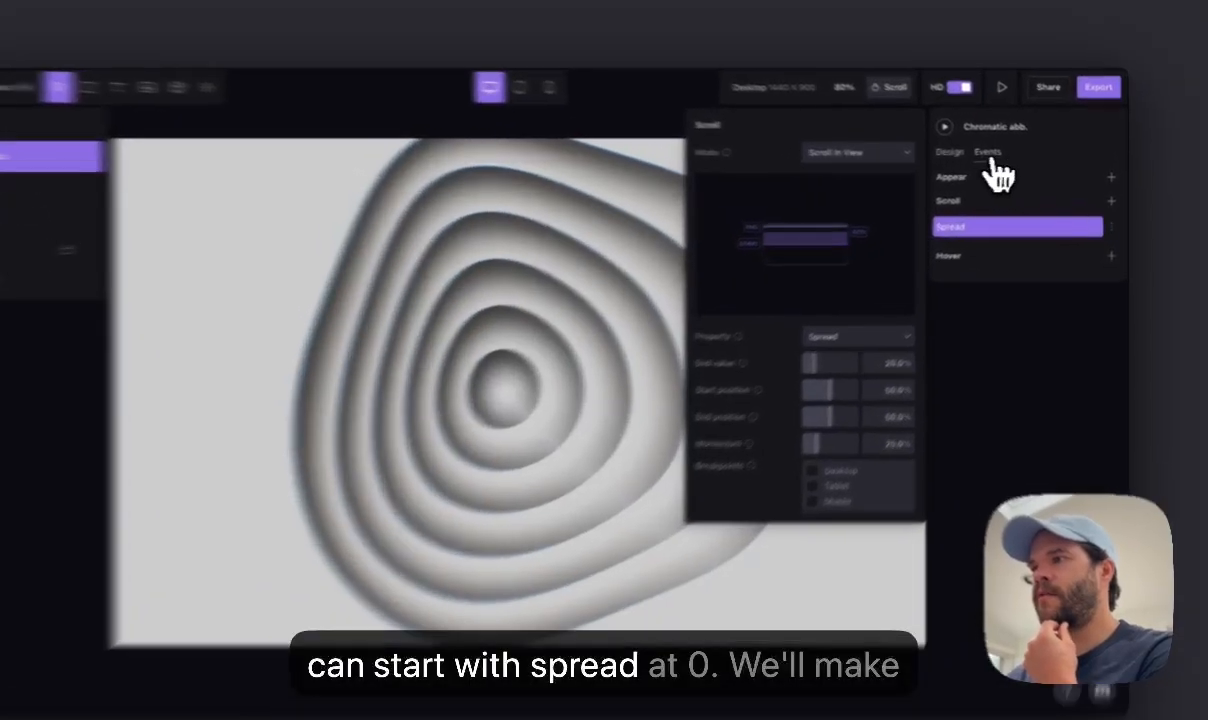
click(974, 153)
click(934, 148)
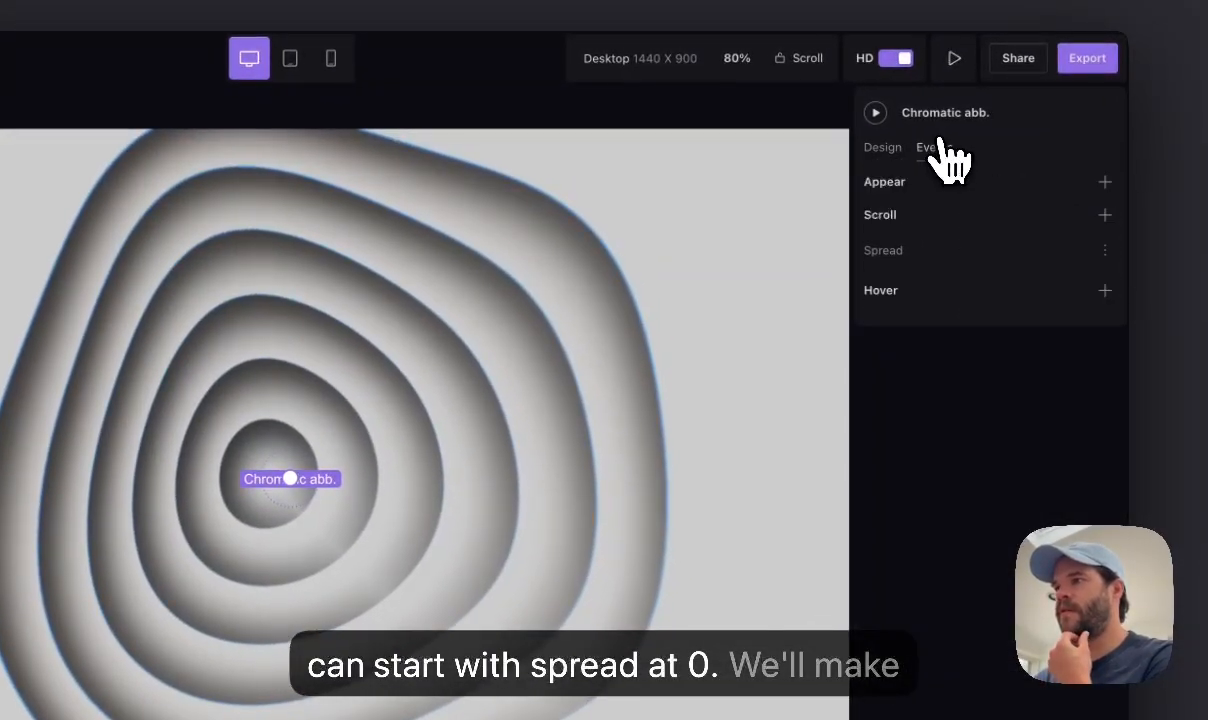
click(941, 250)
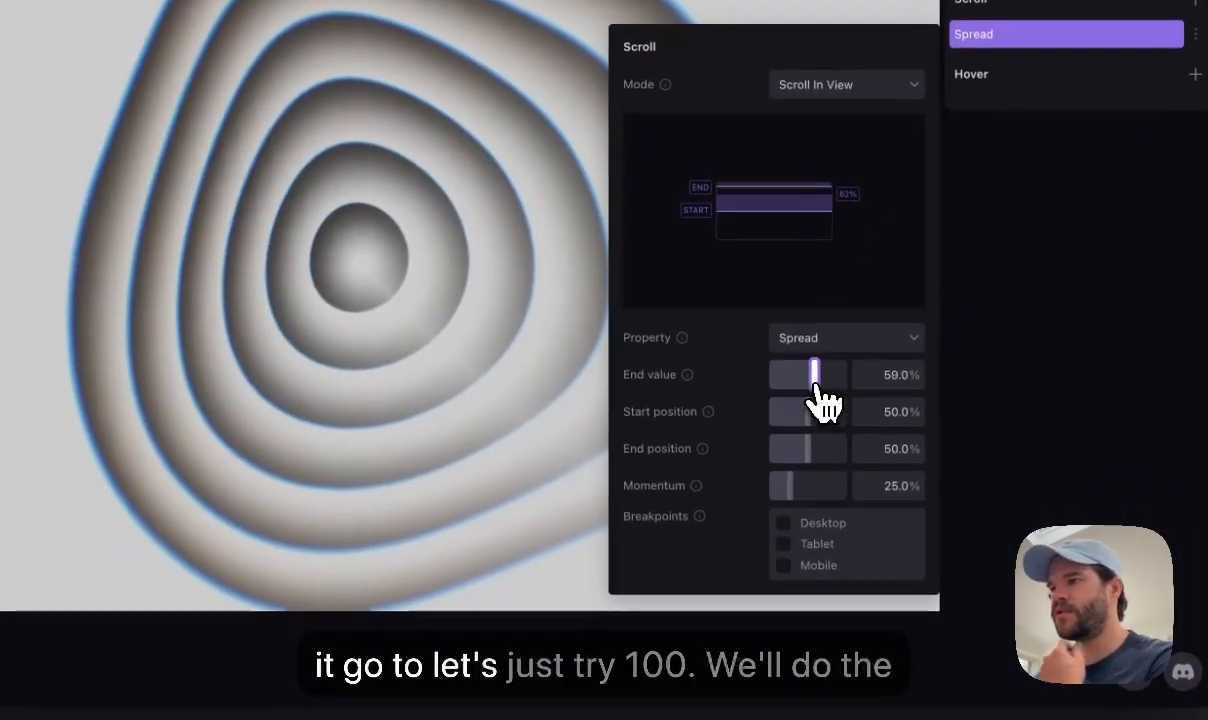
mouse_move(816, 380)
mouse_down()
mouse_move(890, 418)
mouse_move(726, 420)
mouse_up()
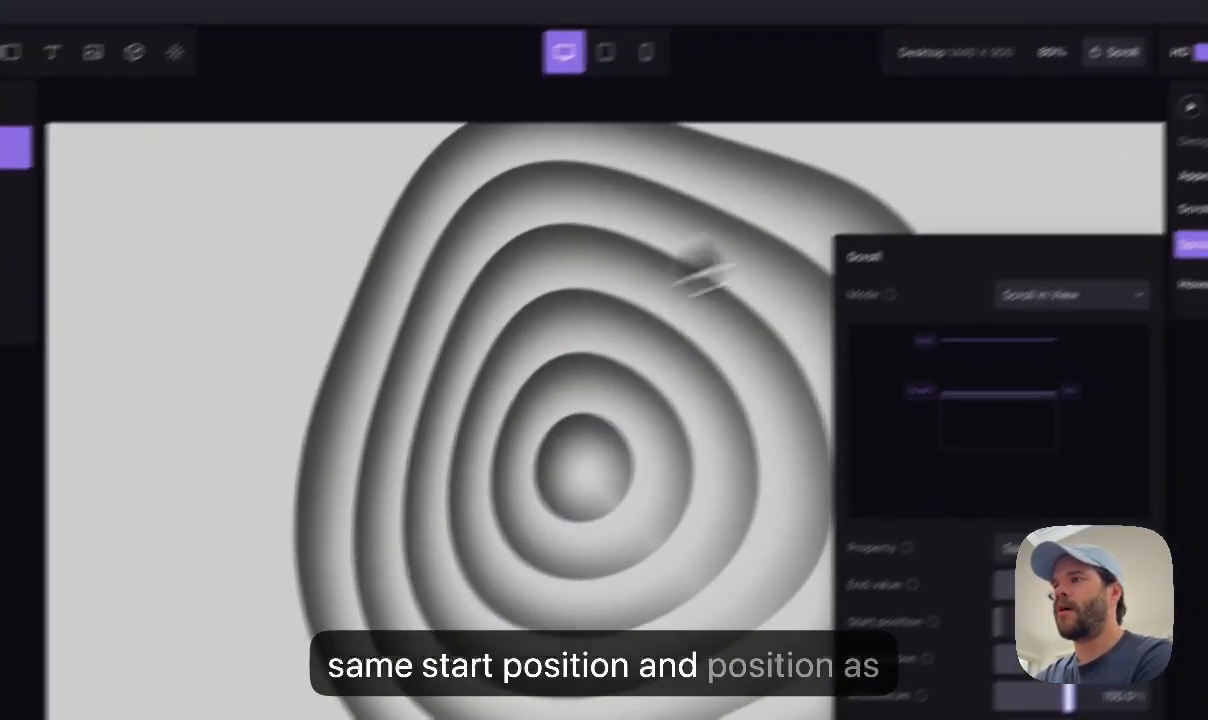
Preview the scroll-driven aberration and set the effect's initial Spread to 10%
scroll(420, 121, down, 5)
scroll(460, 392, down, 7)
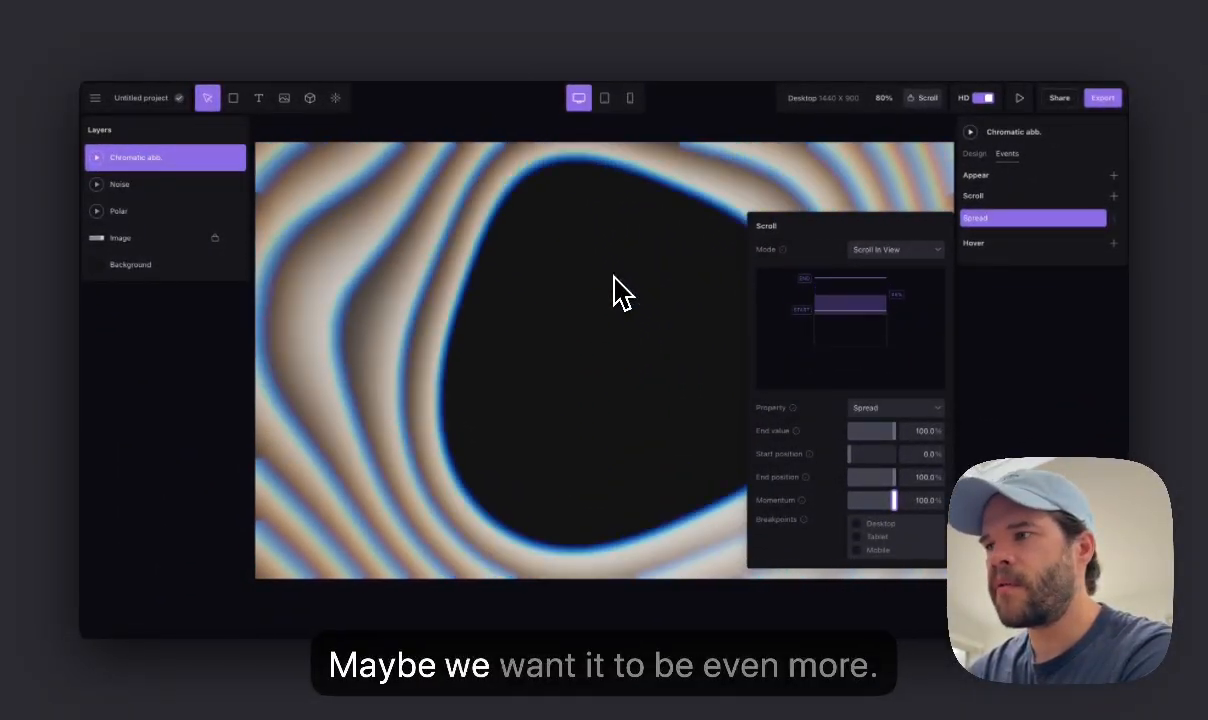
scroll(620, 290, up, 5)
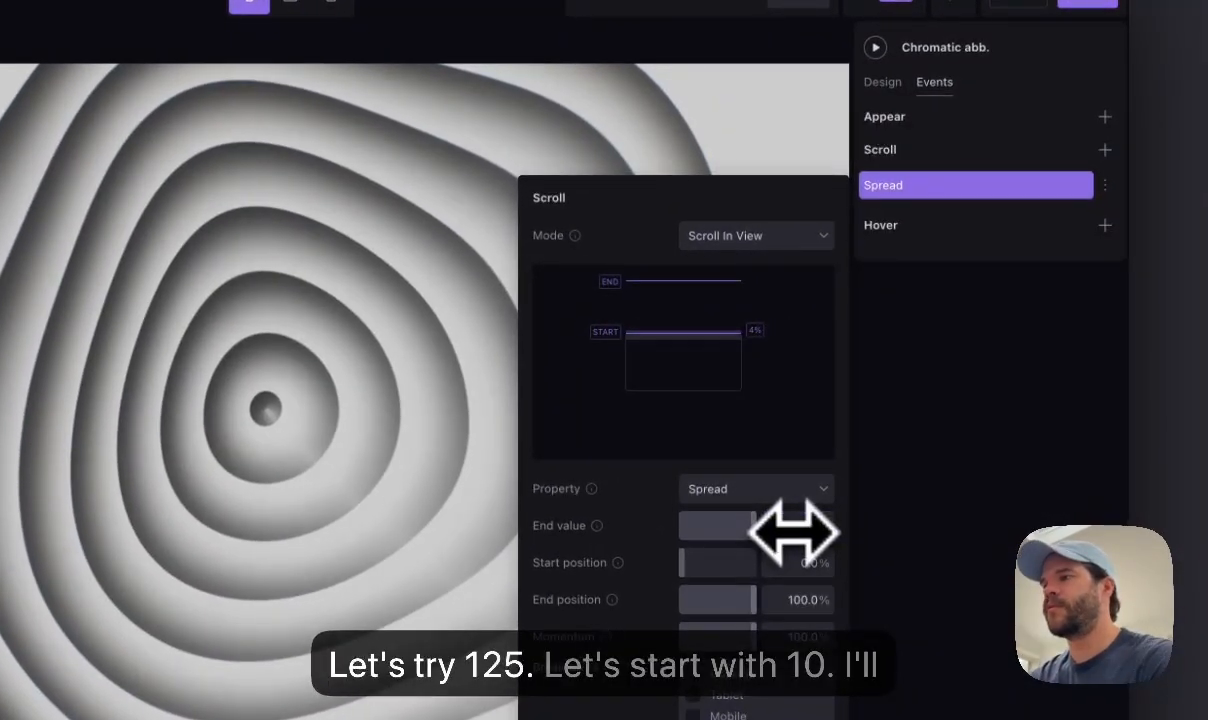
click(884, 83)
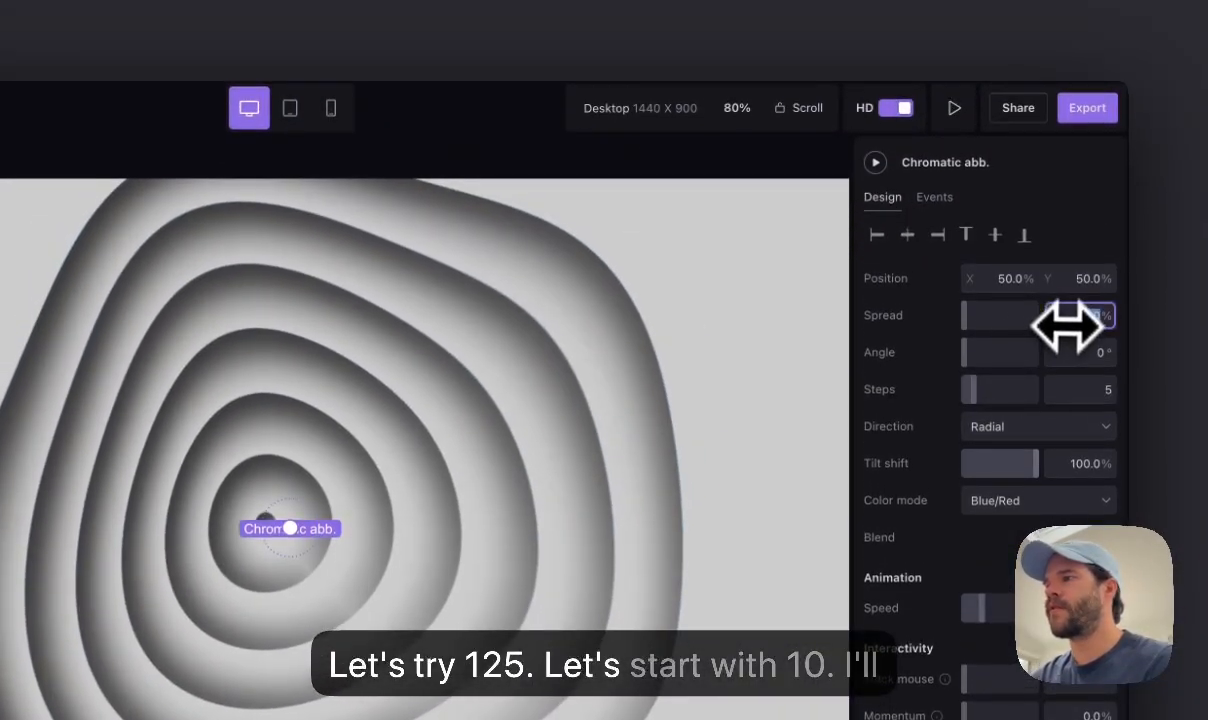
text(10)
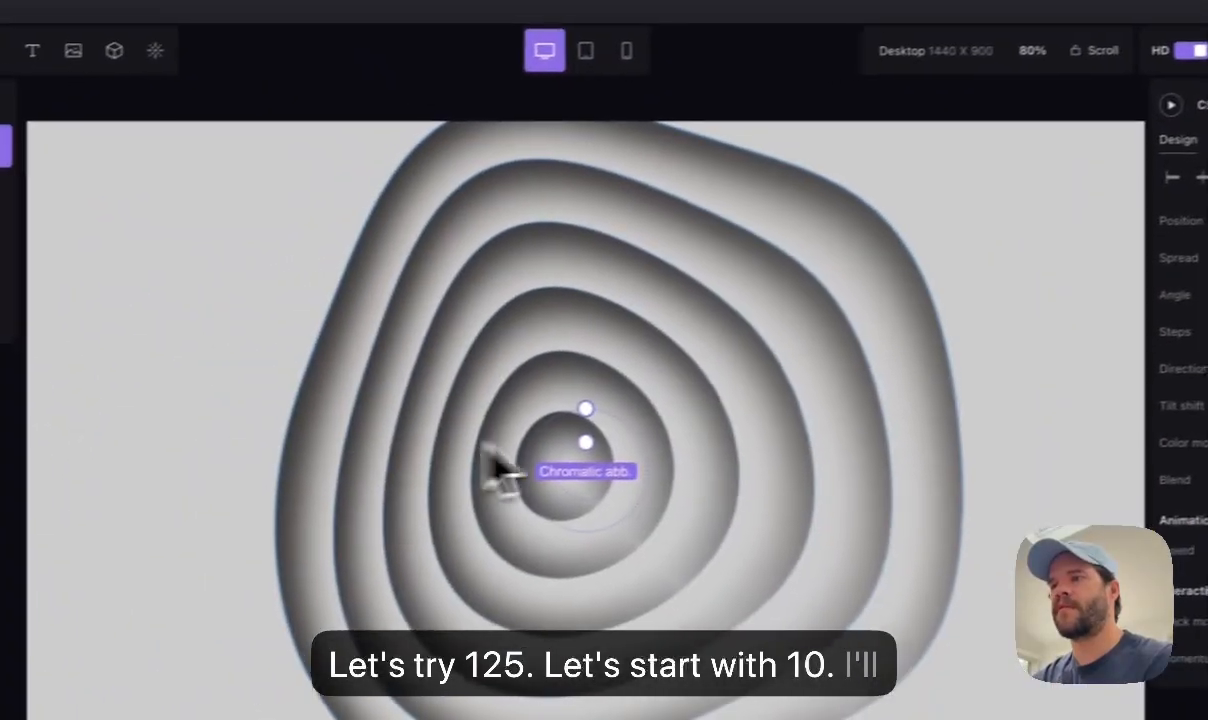
scroll(269, 502, down, 5)
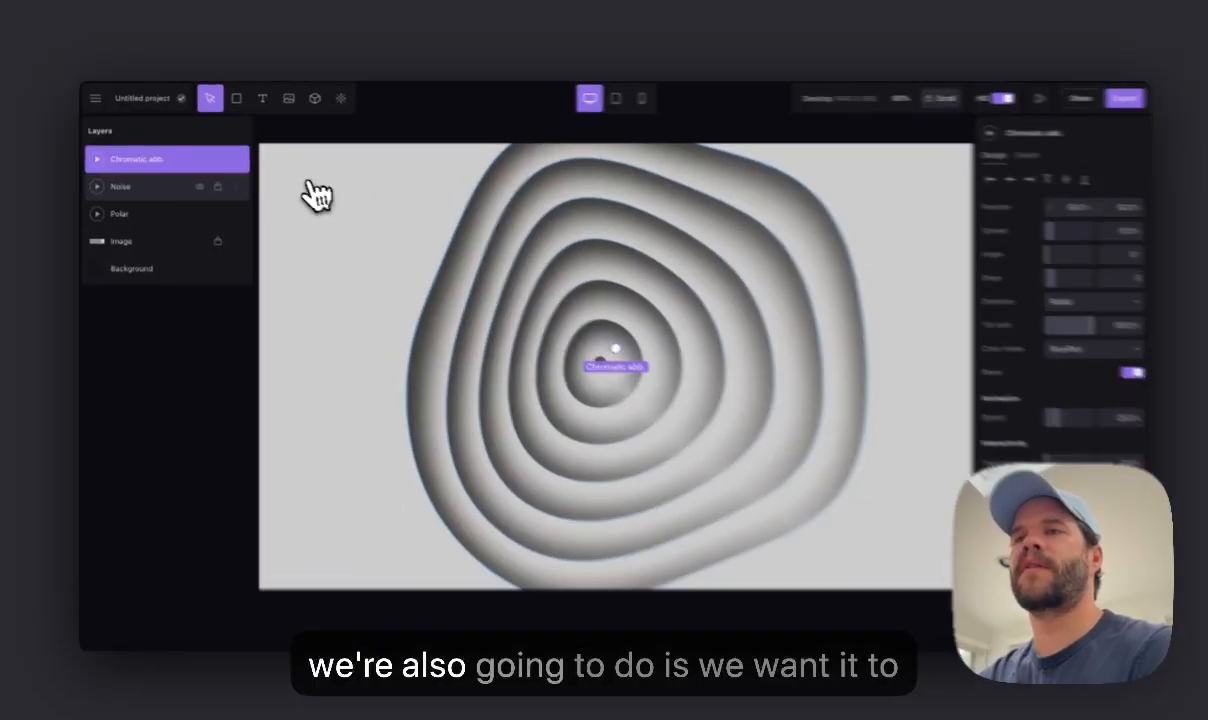
Check the Topology website's tilted rings again and add the Projection effect from the Distort group to the scene
click(138, 322)
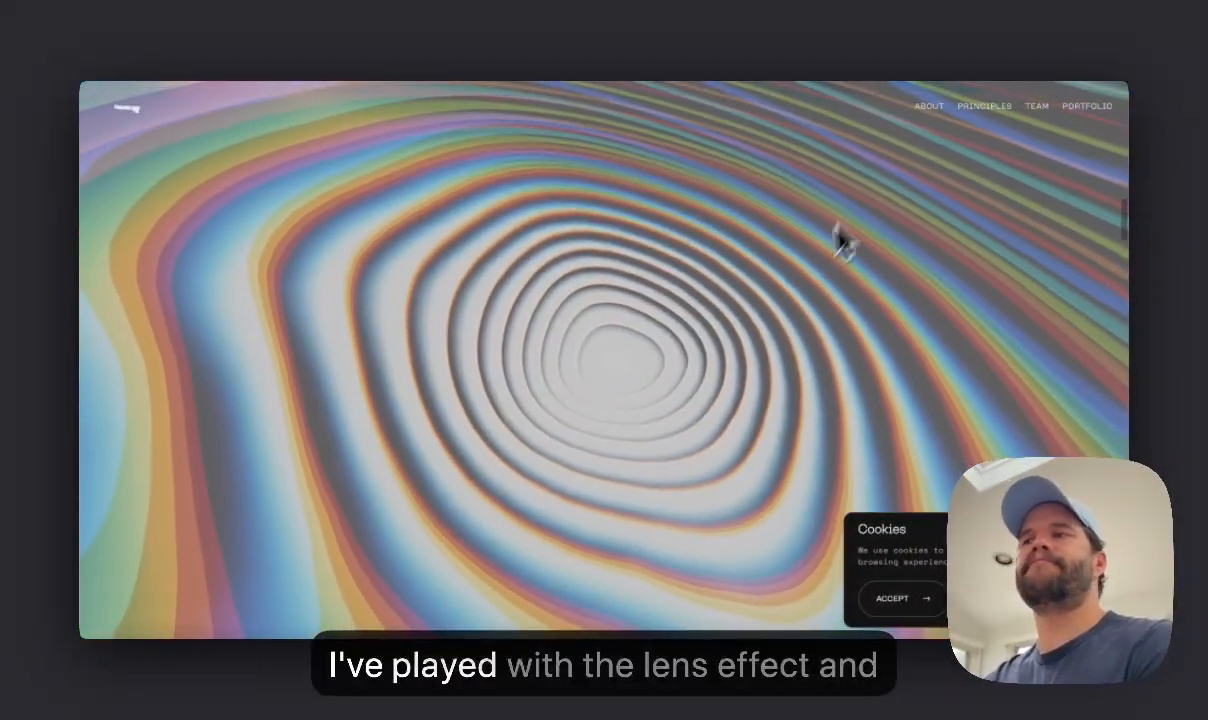
scroll(782, 270, down, 7)
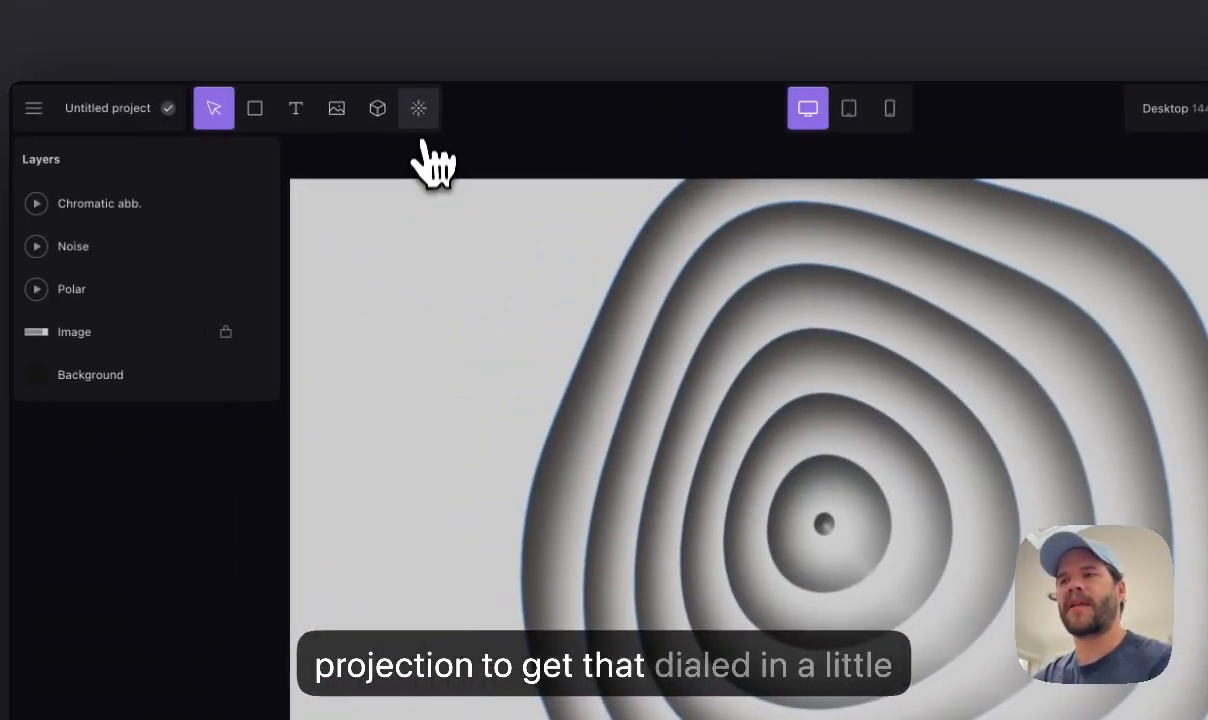
click(422, 108)
scroll(722, 345, down, 8)
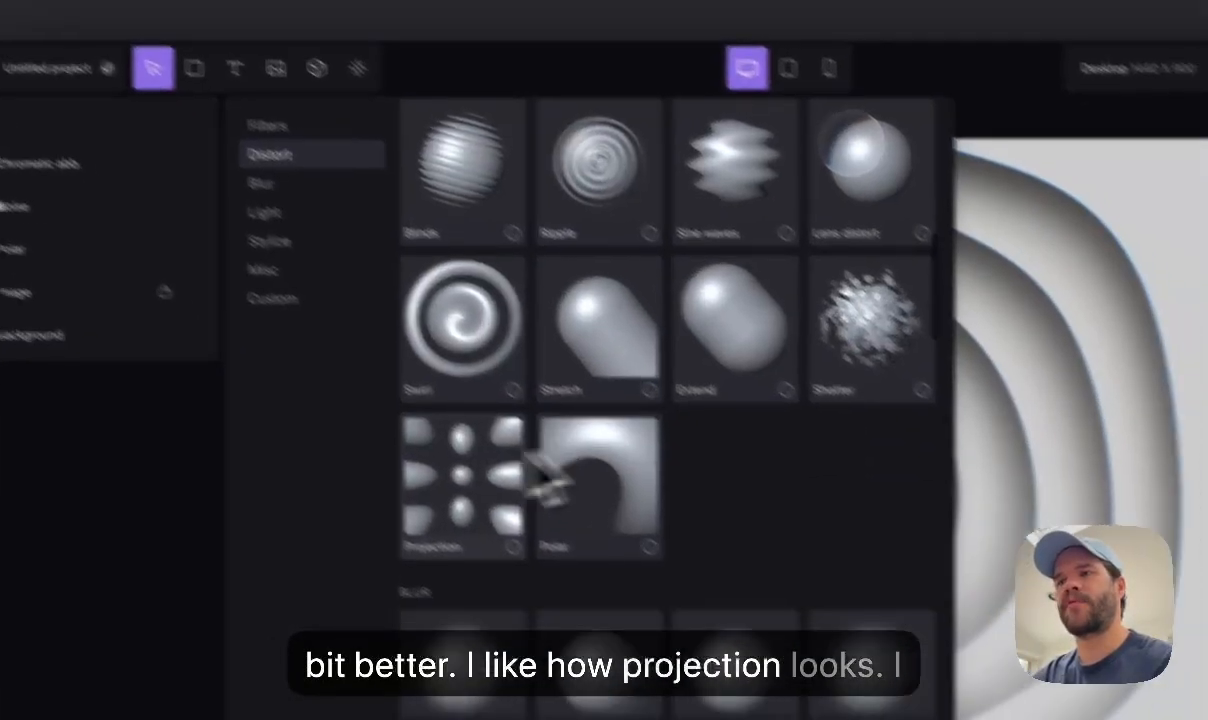
click(515, 472)
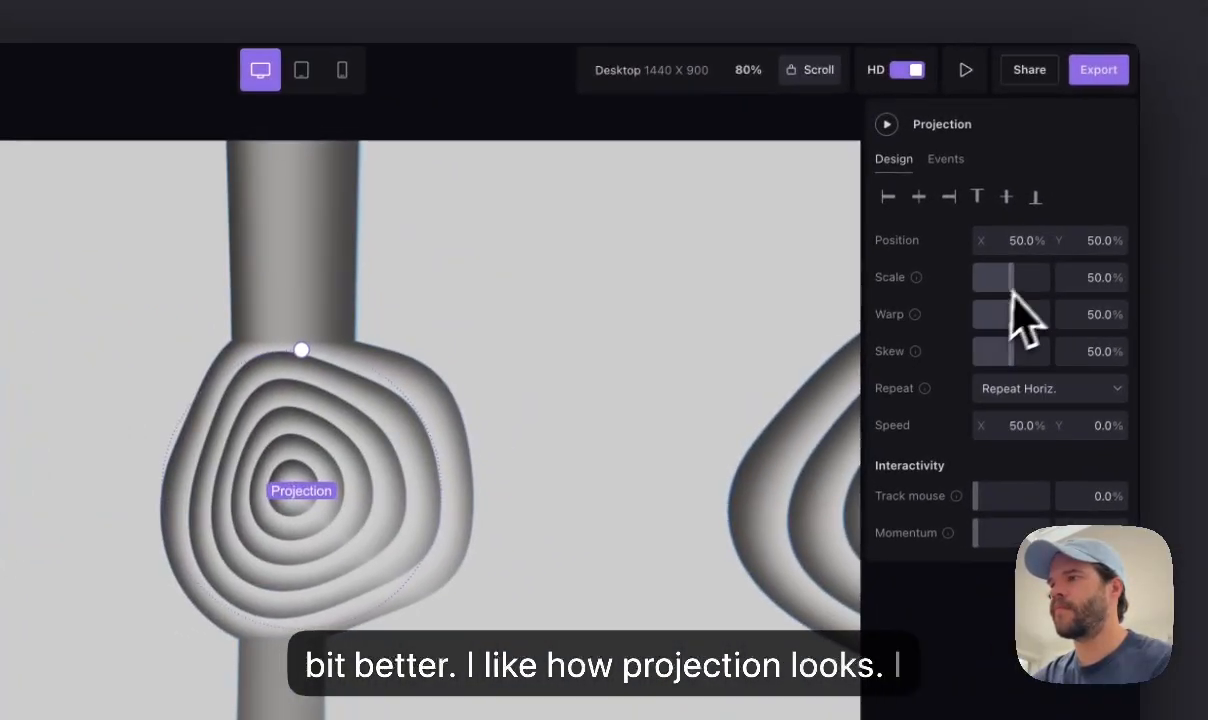
Set the Projection's Scale to 10%, Warp to 67% and Skew to 65%, and make the Polar rings smaller
mouse_move(1009, 286)
mouse_down()
mouse_move(972, 283)
mouse_move(971, 318)
mouse_move(1014, 318)
mouse_move(1013, 282)
mouse_up()
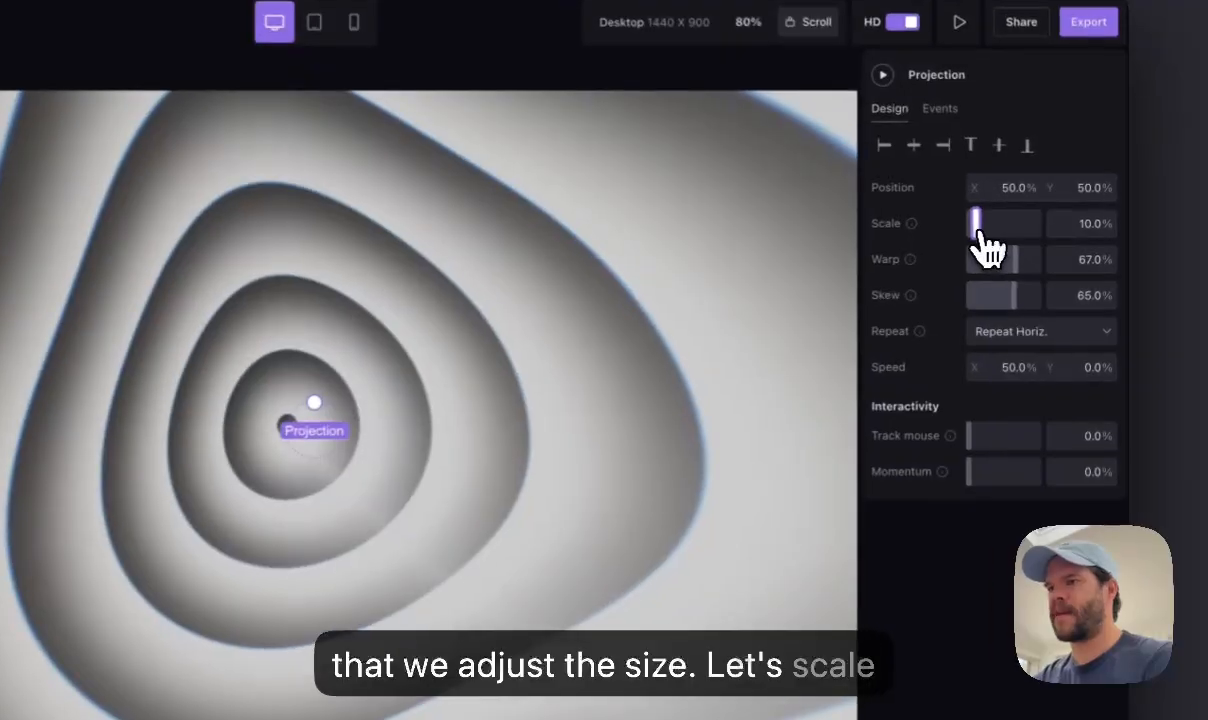
drag(1034, 233, 977, 232)
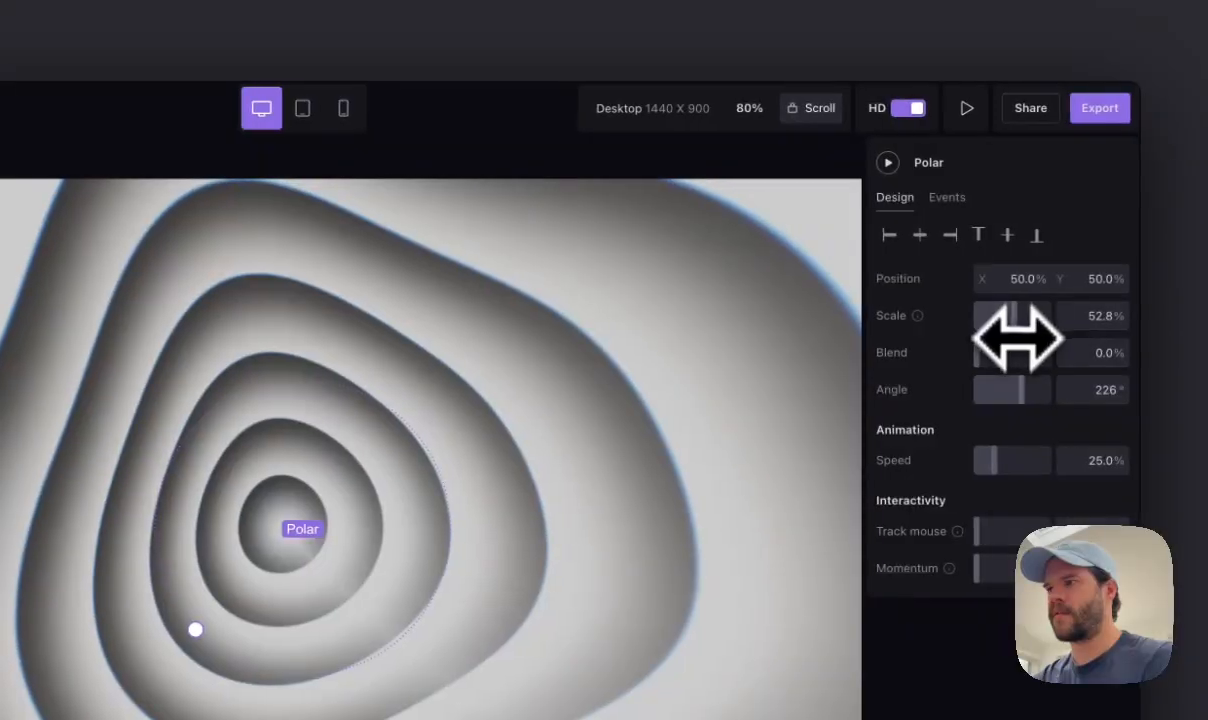
drag(1012, 325, 1026, 352)
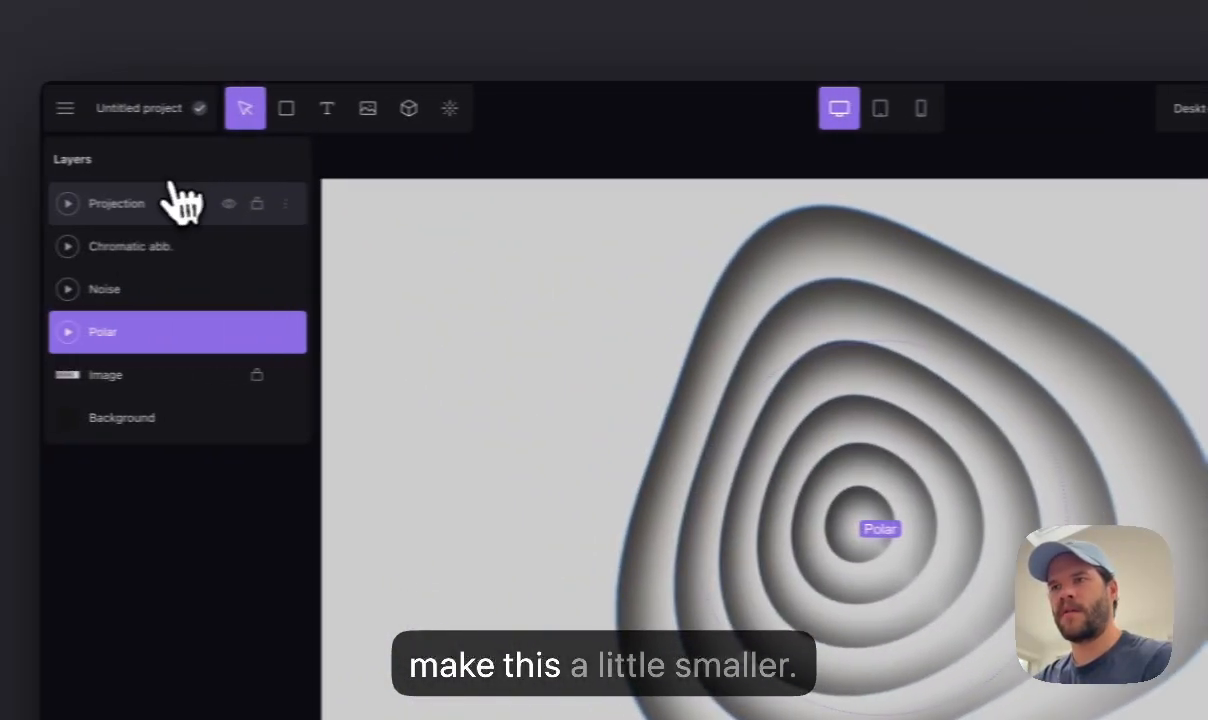
Set the Projection effect's Scale to 17%, Track mouse to 3% and Momentum to 100%
click(170, 194)
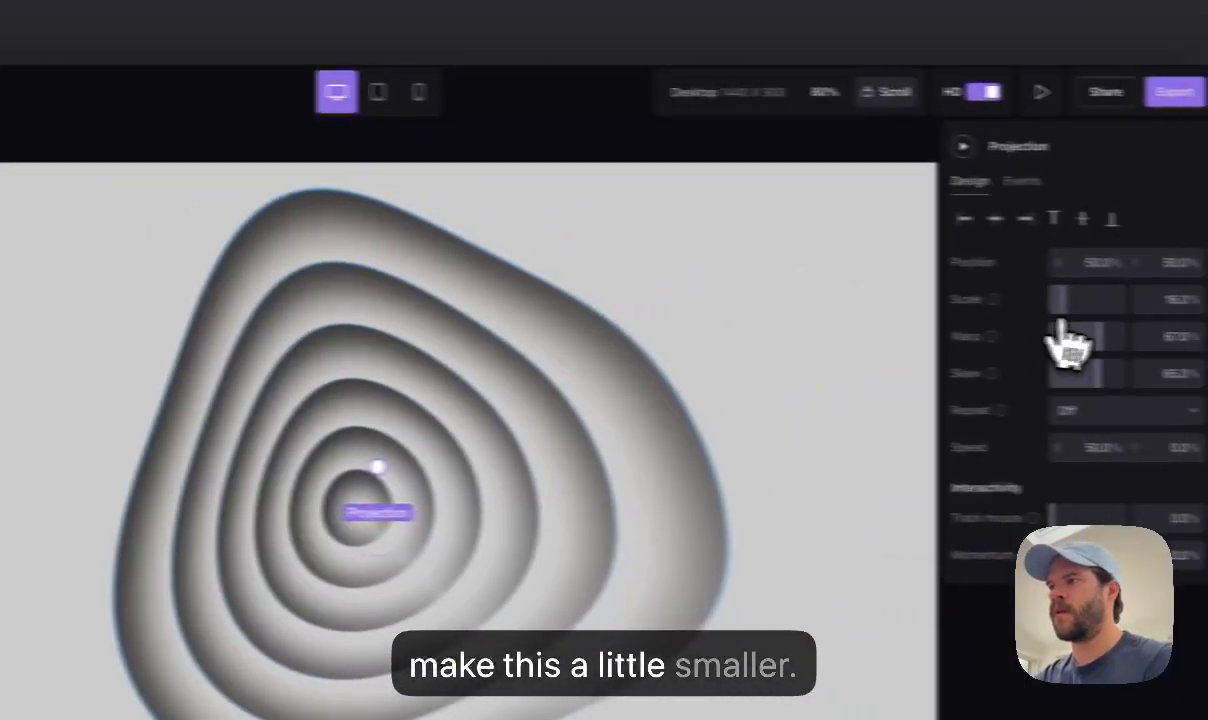
drag(1058, 325, 1074, 308)
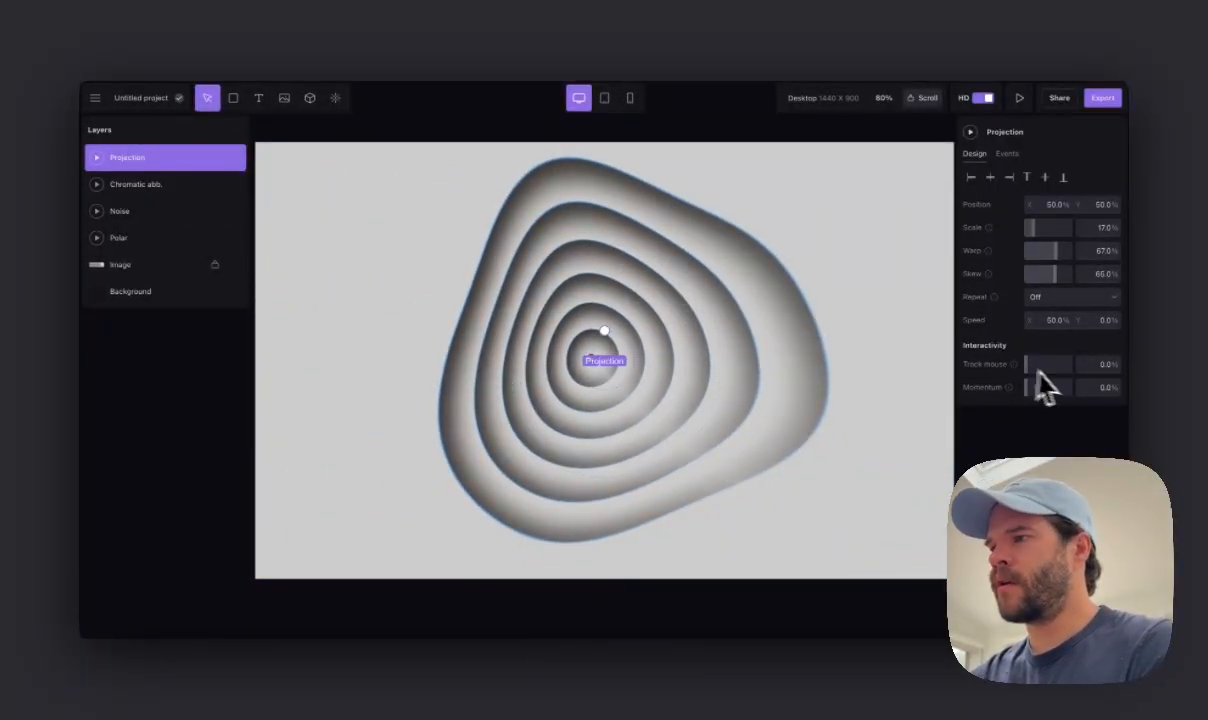
click(1090, 364)
key(shift+Up)
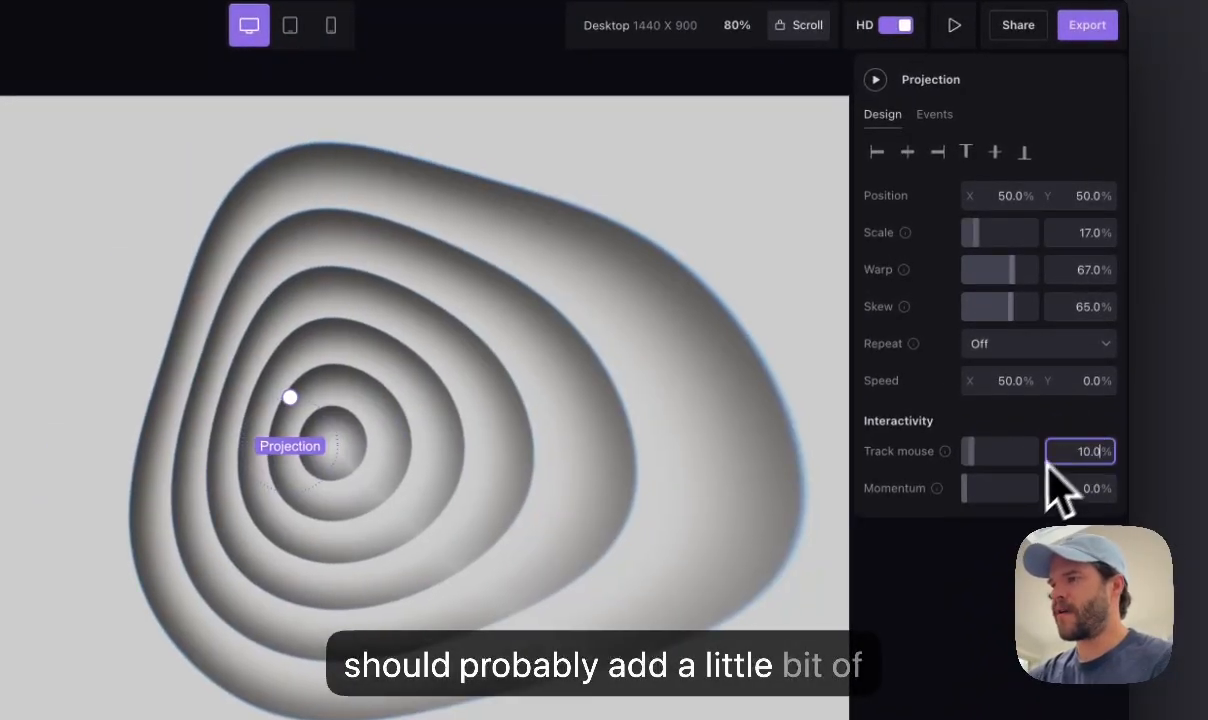
drag(1020, 482, 1097, 480)
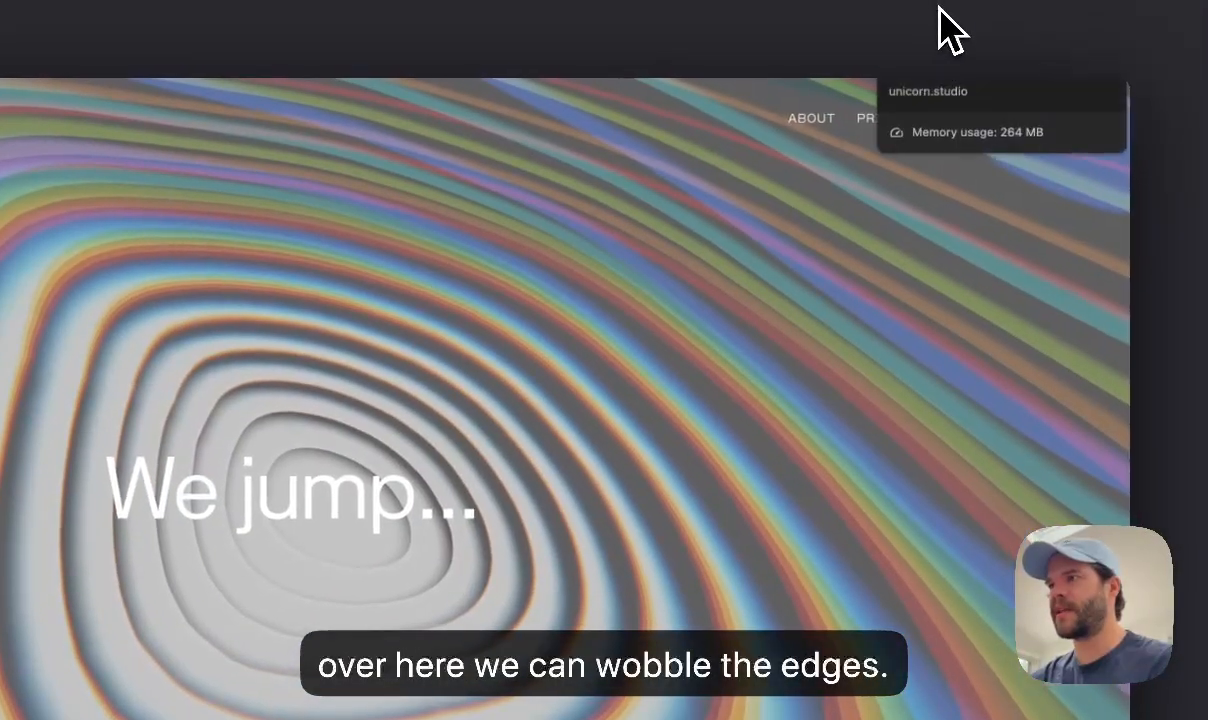
click(943, 12)
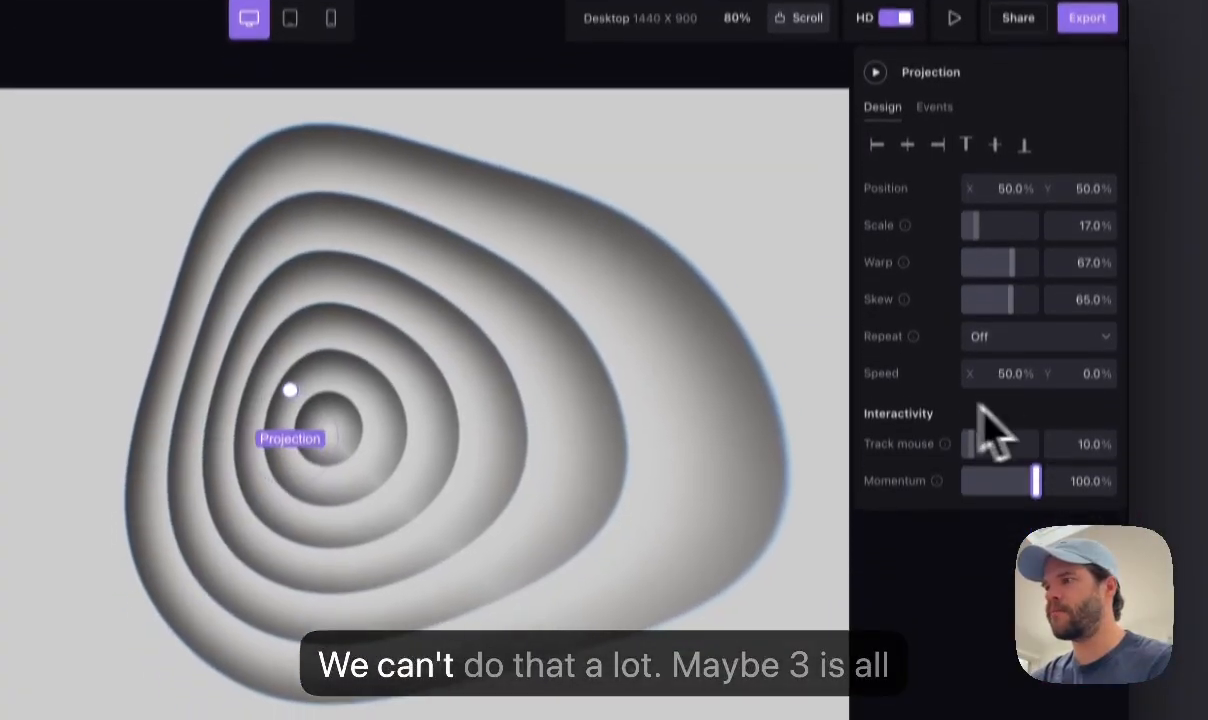
click(1088, 502)
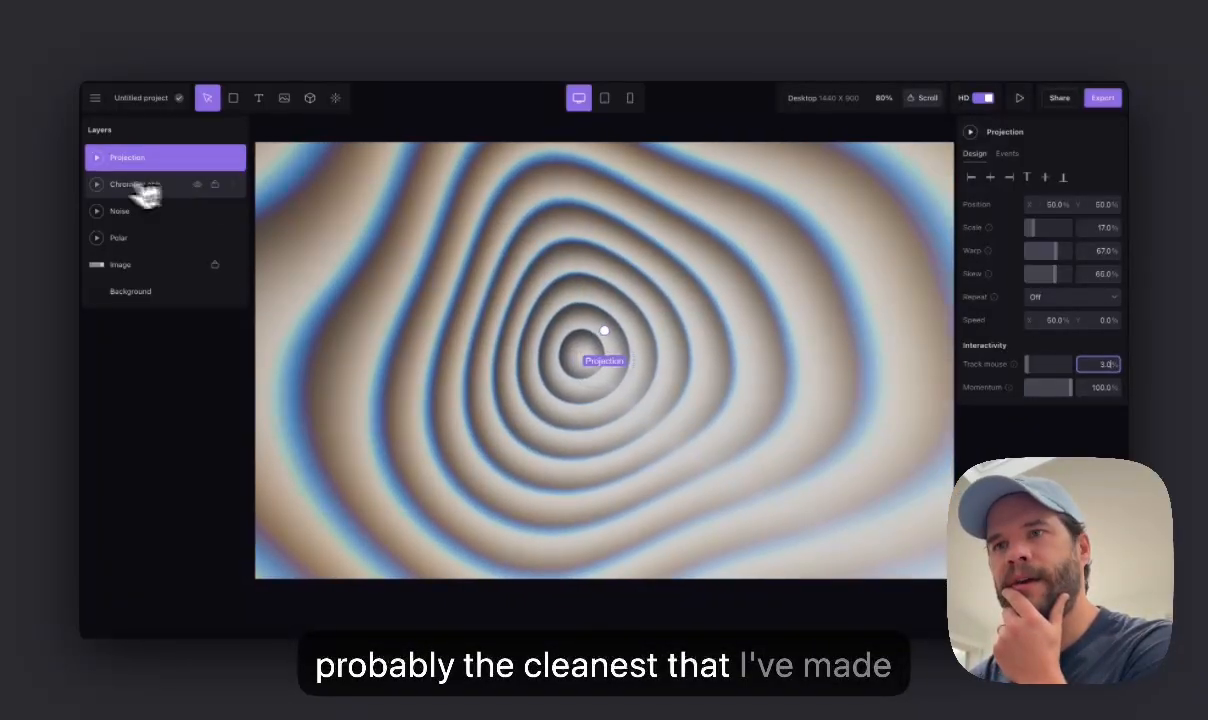
Add a scroll event to the Noise layer that drives its Phase property
click(128, 212)
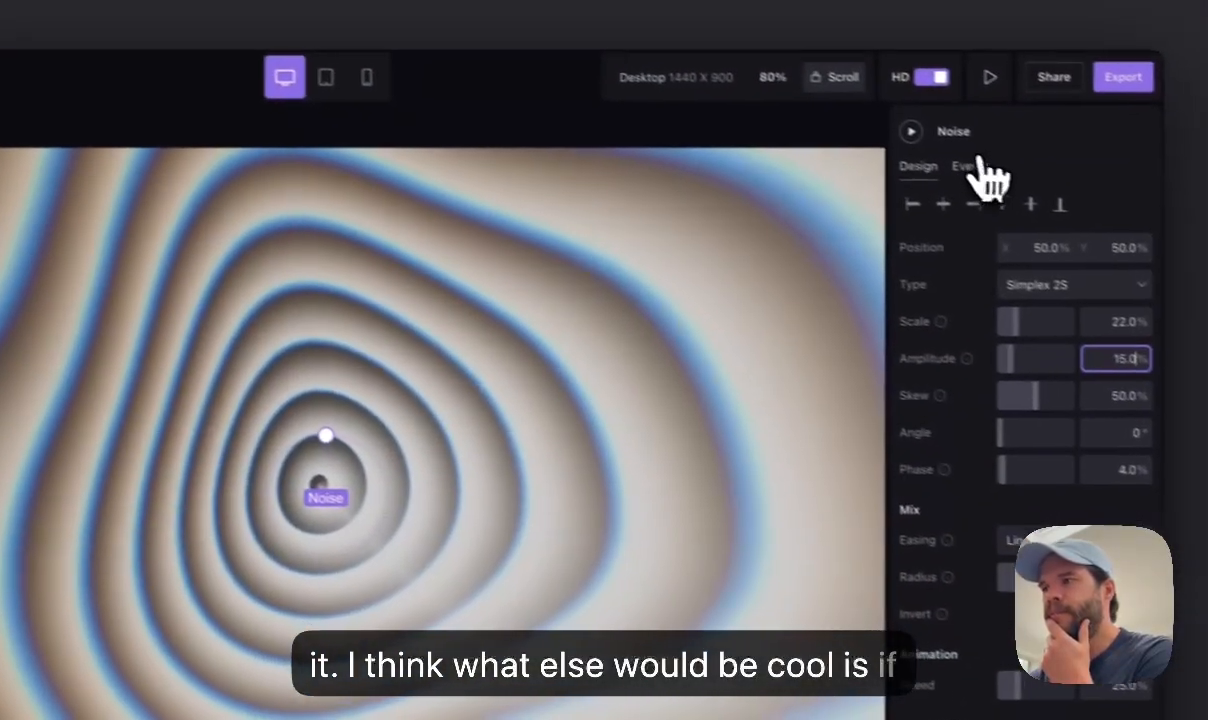
click(940, 173)
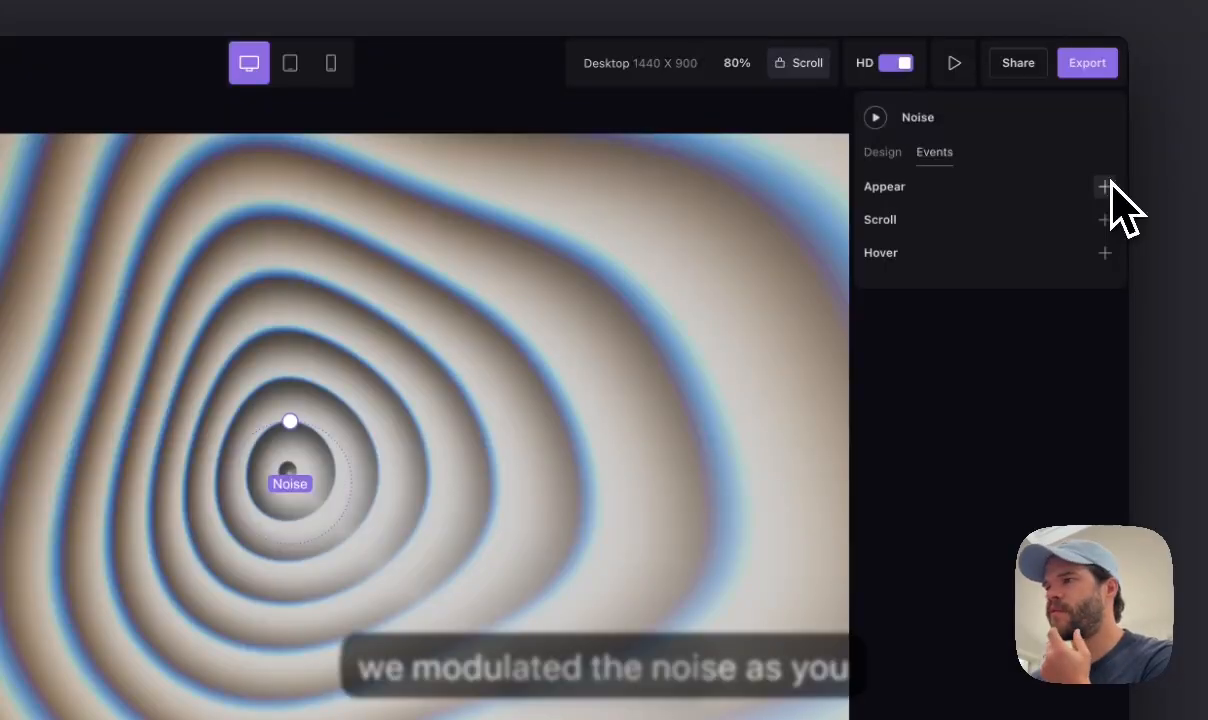
click(1104, 219)
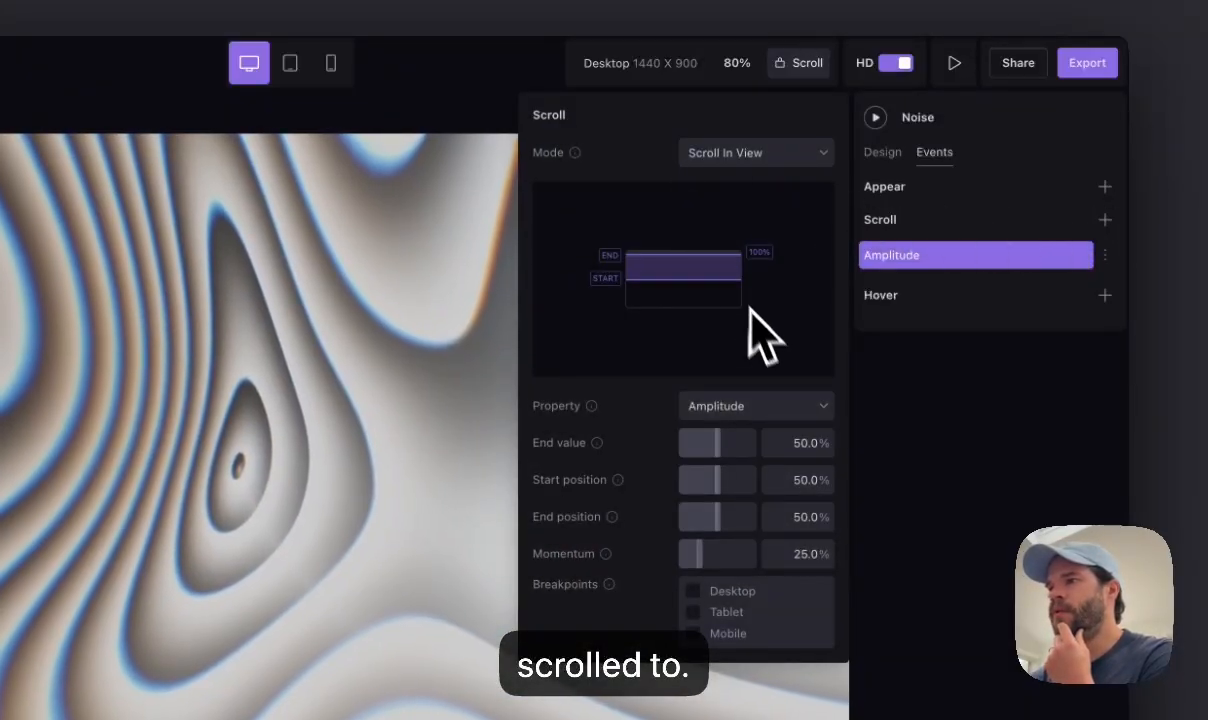
click(716, 404)
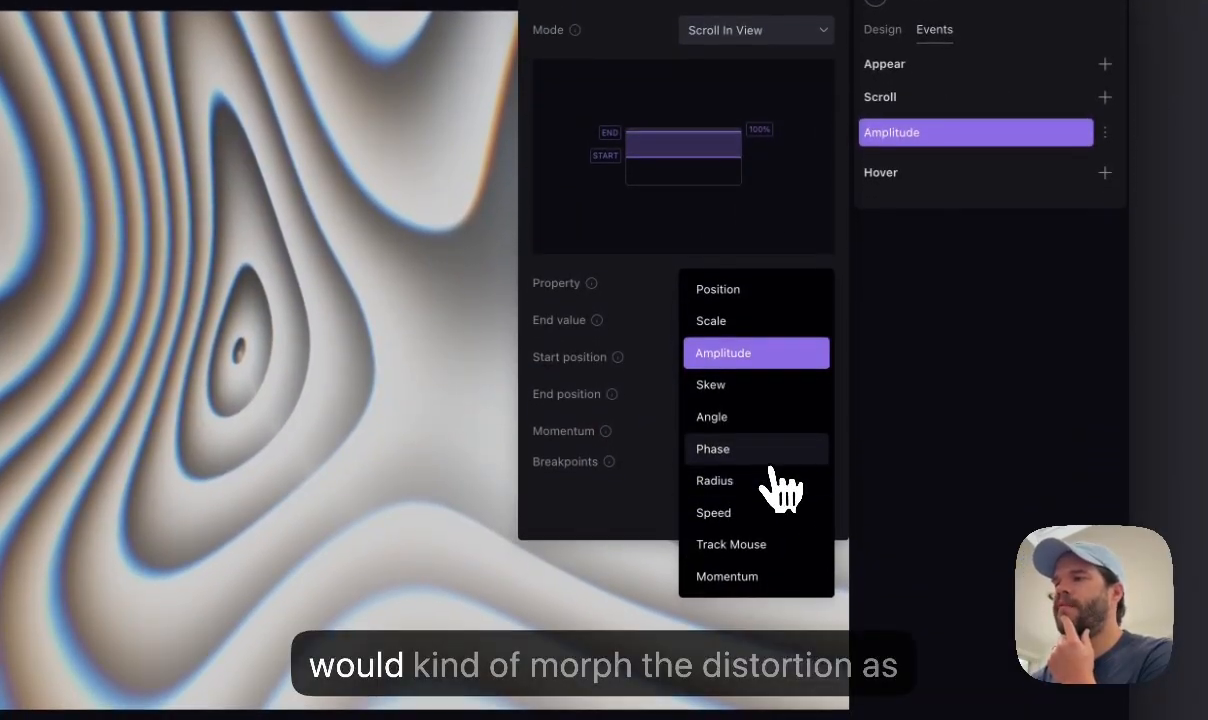
click(772, 452)
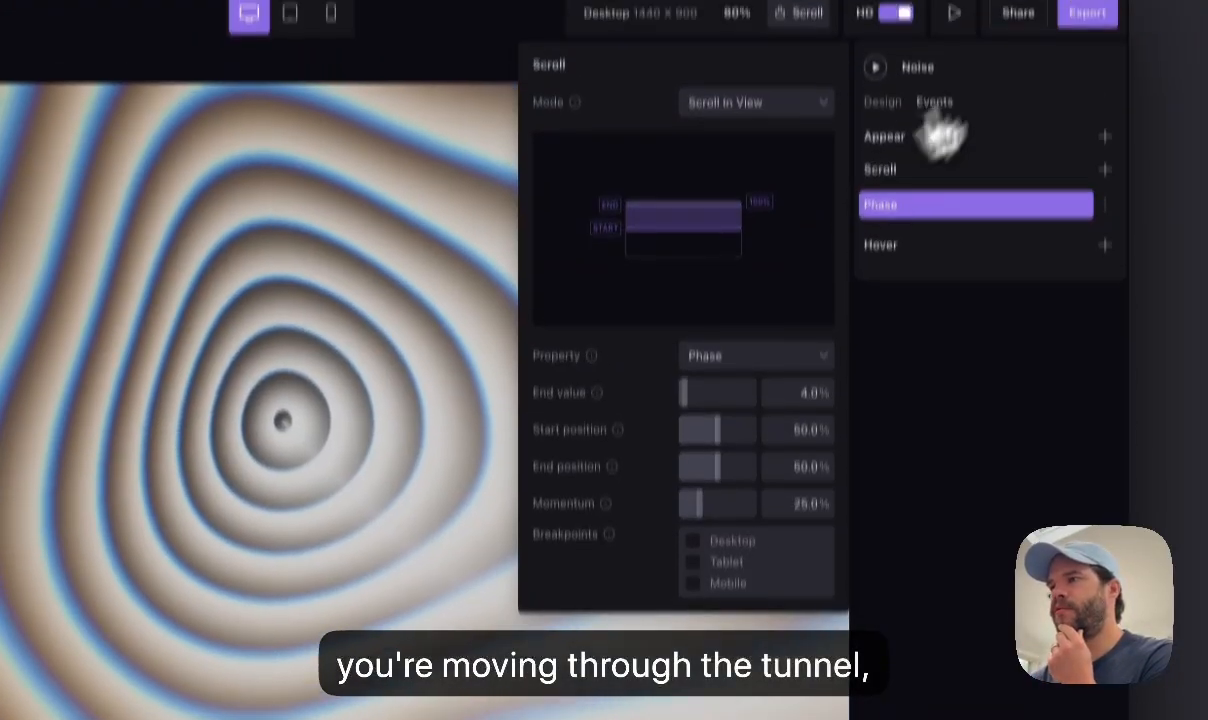
Set the Noise layer's Phase scroll event to end value 30%, start position 0% and end position 100%, and preview the distortion
click(884, 30)
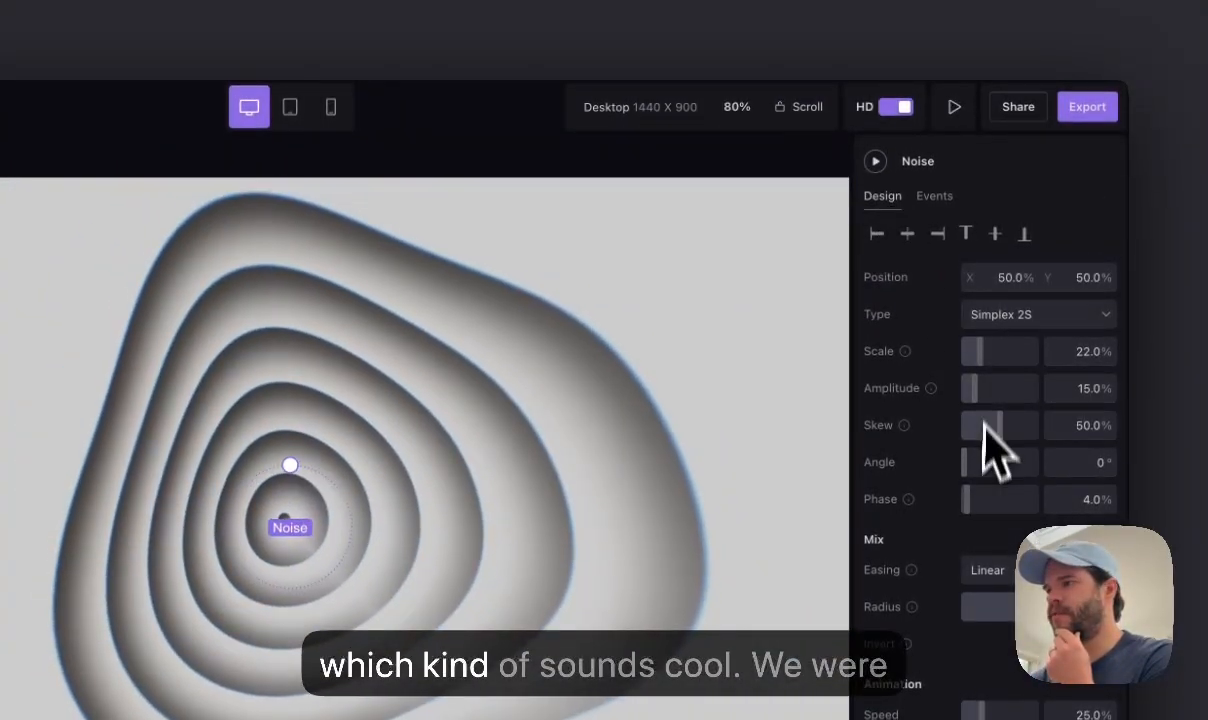
drag(967, 499, 971, 501)
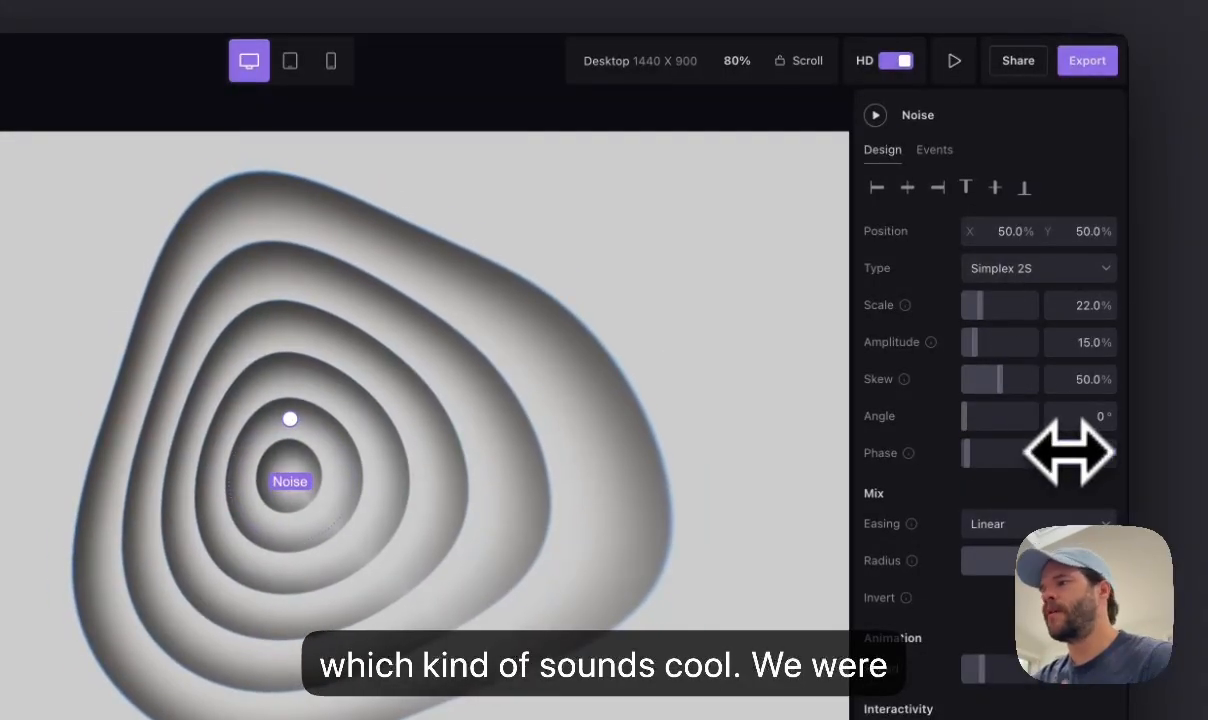
click(927, 150)
click(920, 253)
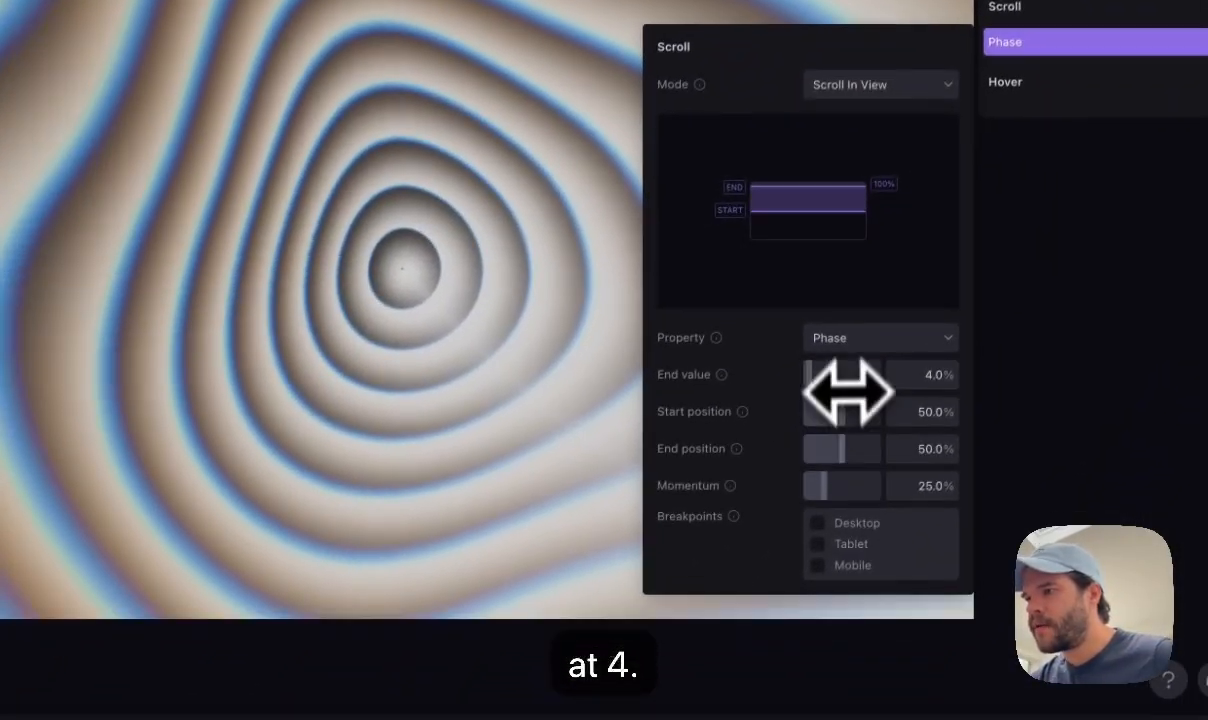
drag(720, 604, 703, 594)
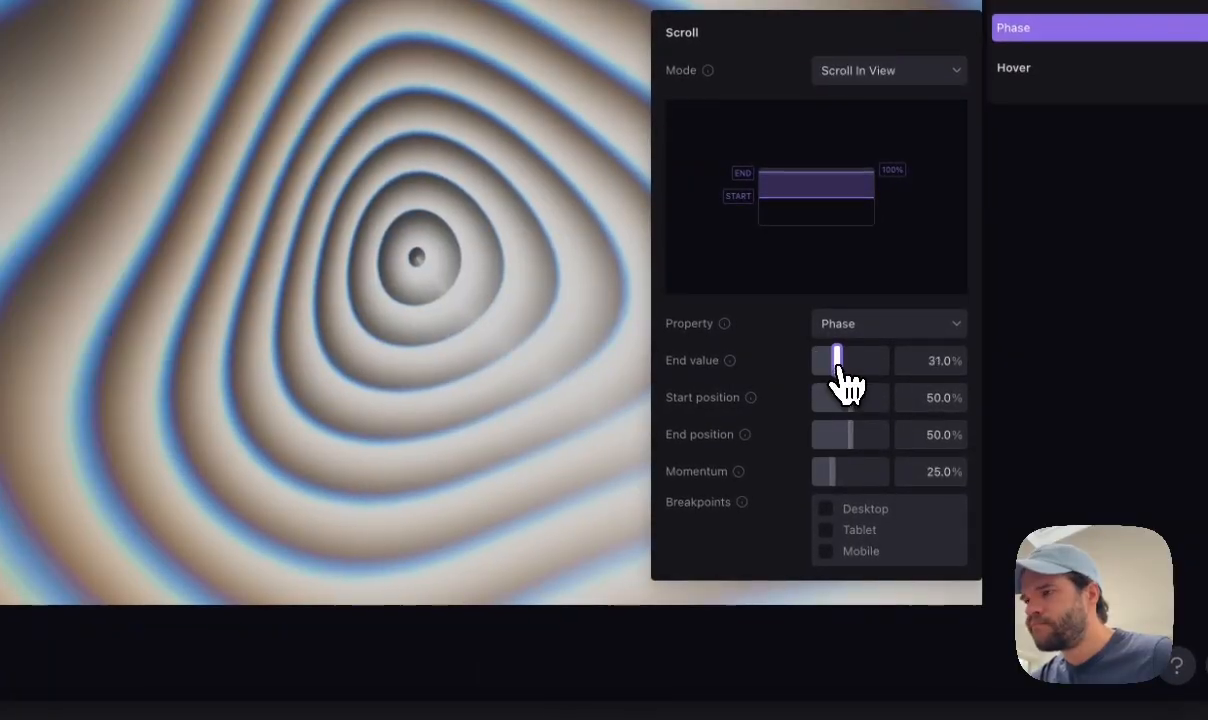
drag(840, 368, 908, 464)
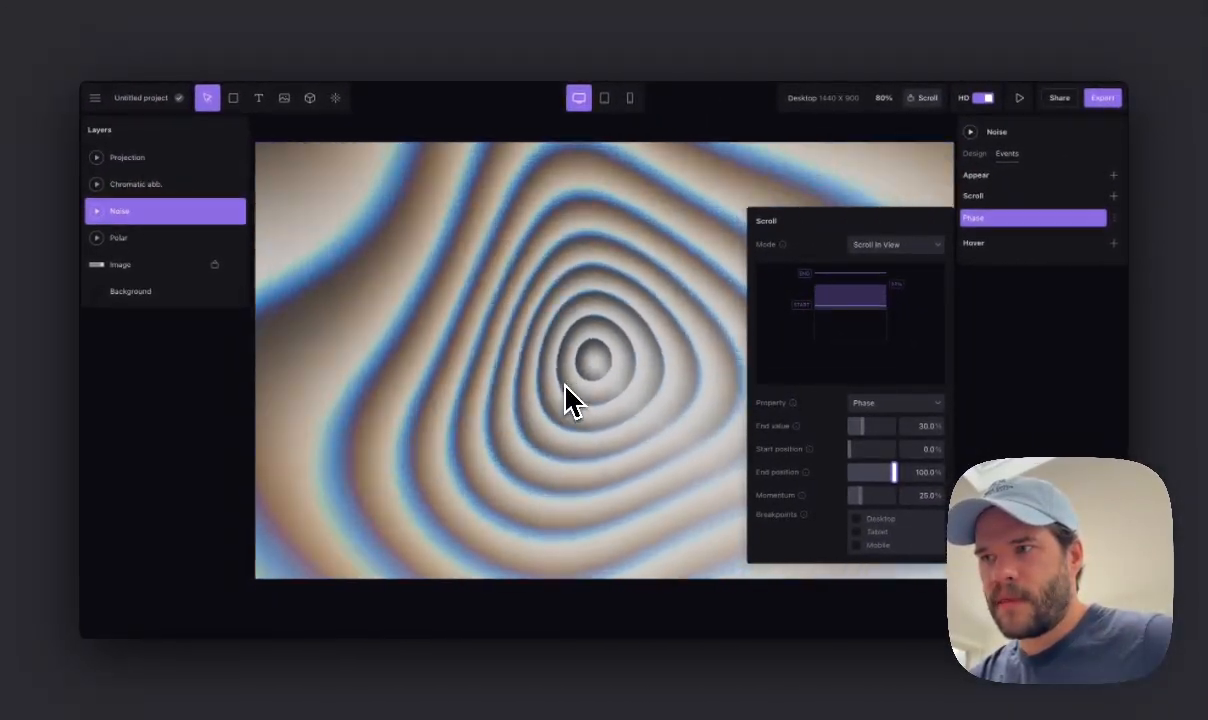
scroll(565, 387, up, 5)
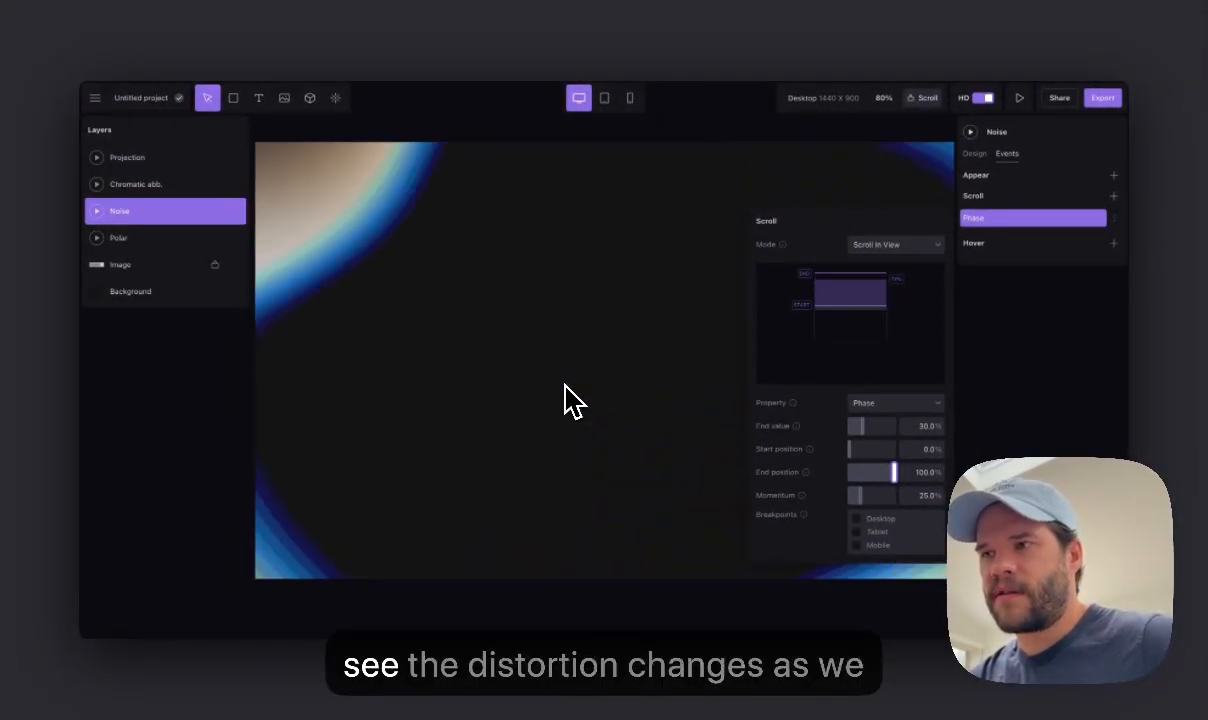
scroll(565, 386, up, 3)
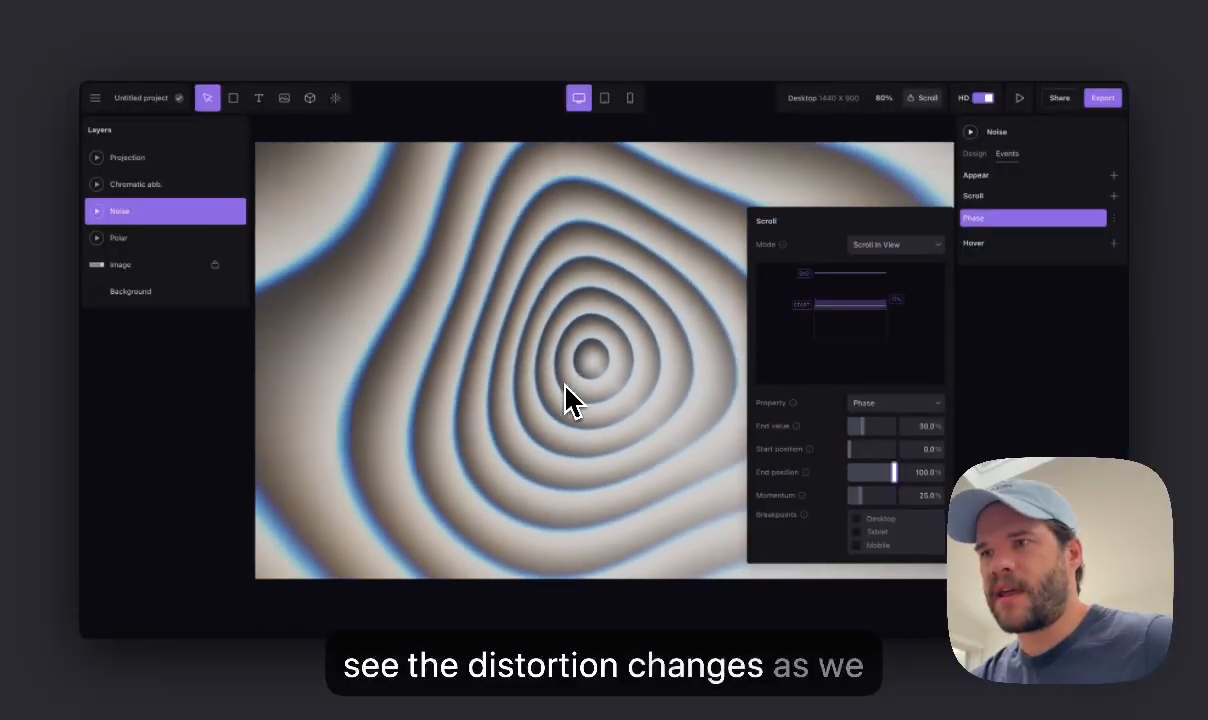
scroll(565, 386, down, 2)
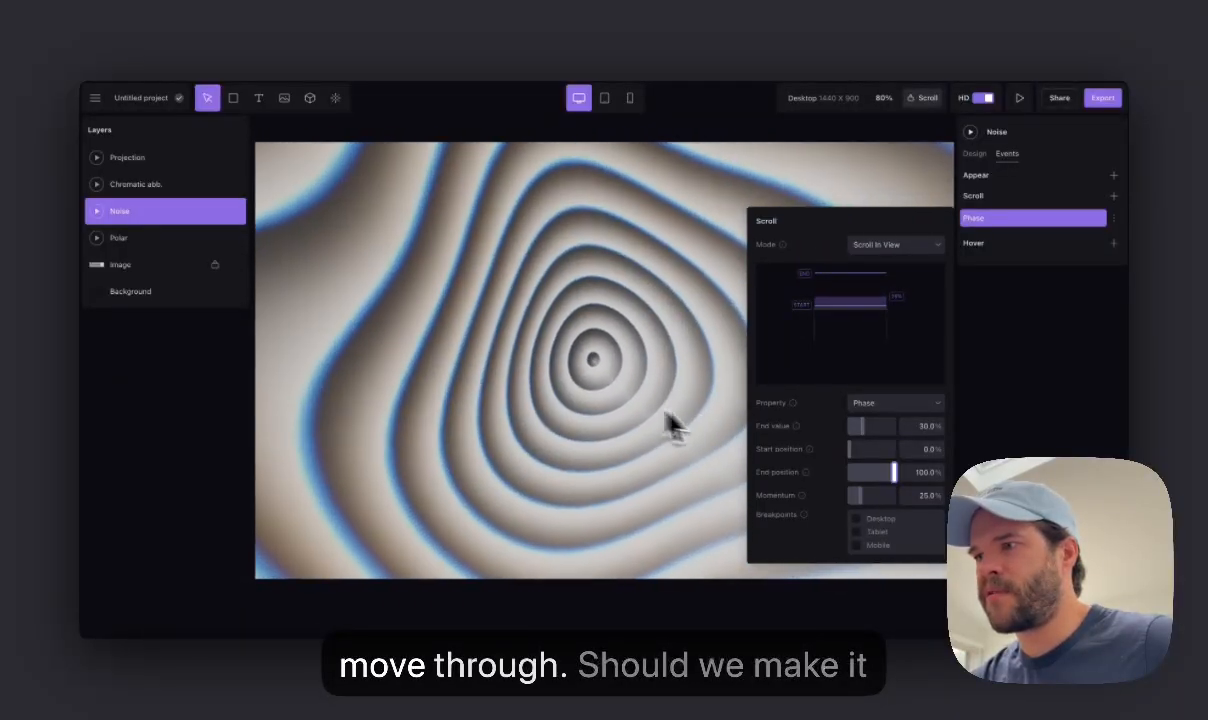
Increase the Phase scroll event's end value further and move the Noise layer above the Chromatic abb. layer
drag(845, 430, 873, 433)
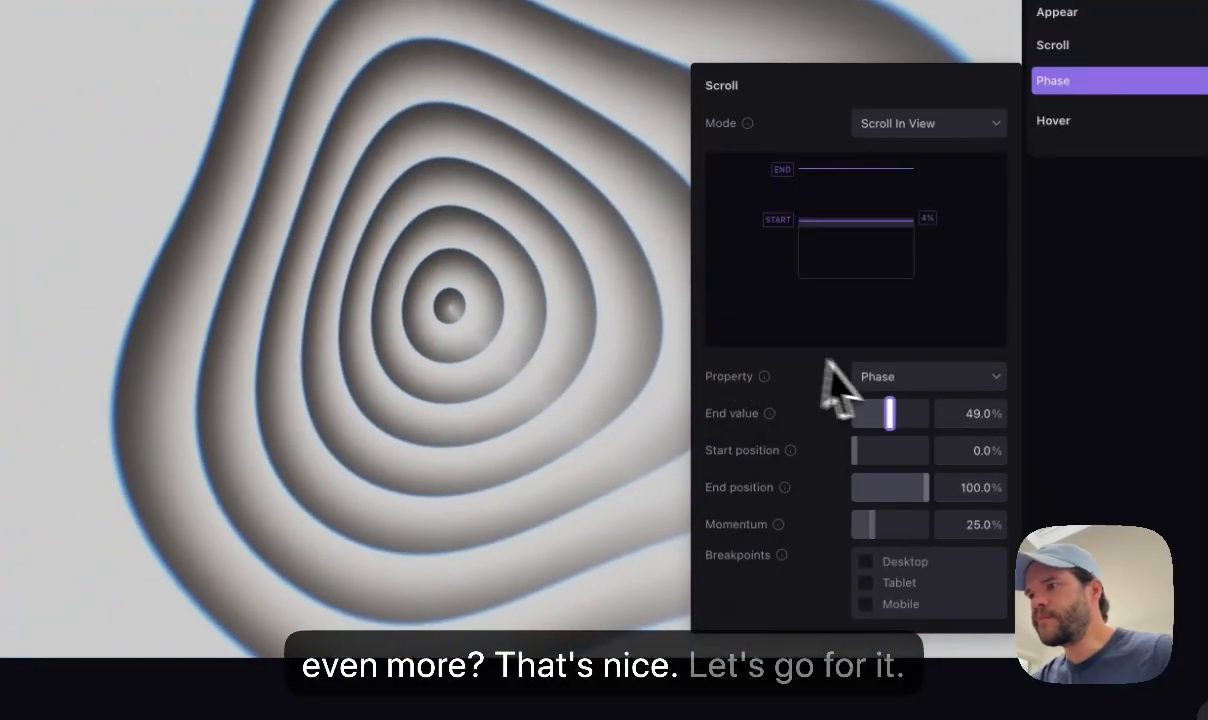
drag(889, 413, 926, 413)
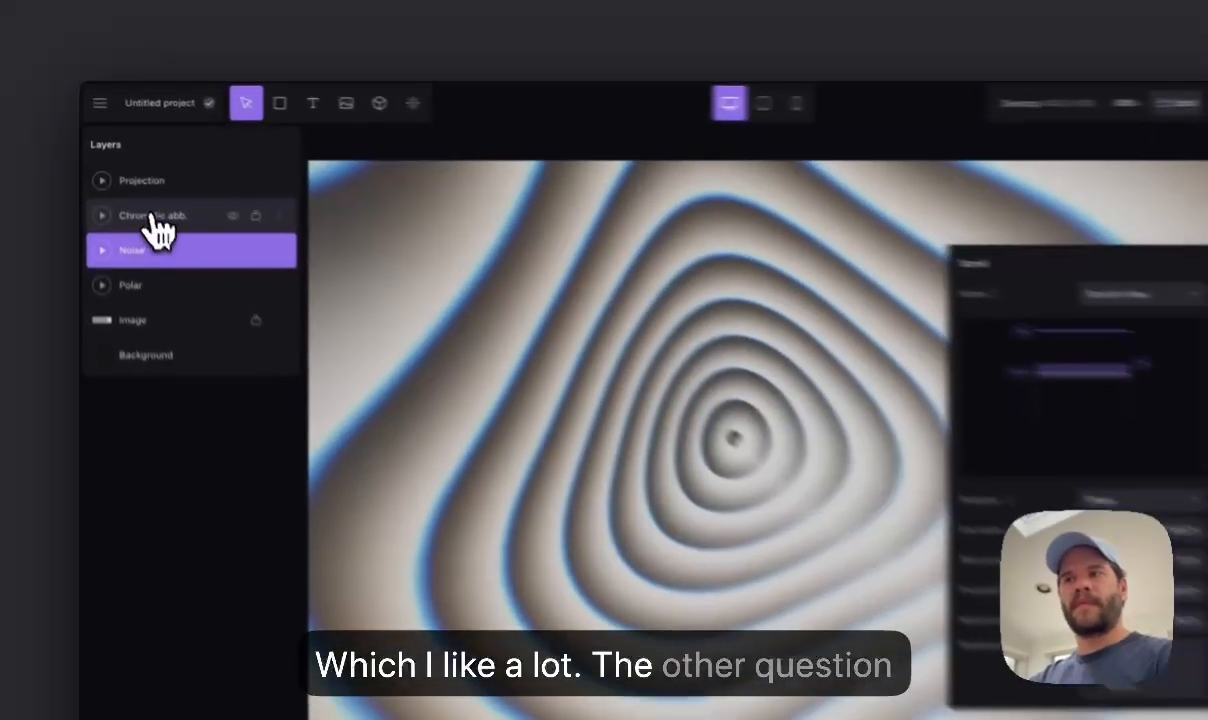
click(141, 184)
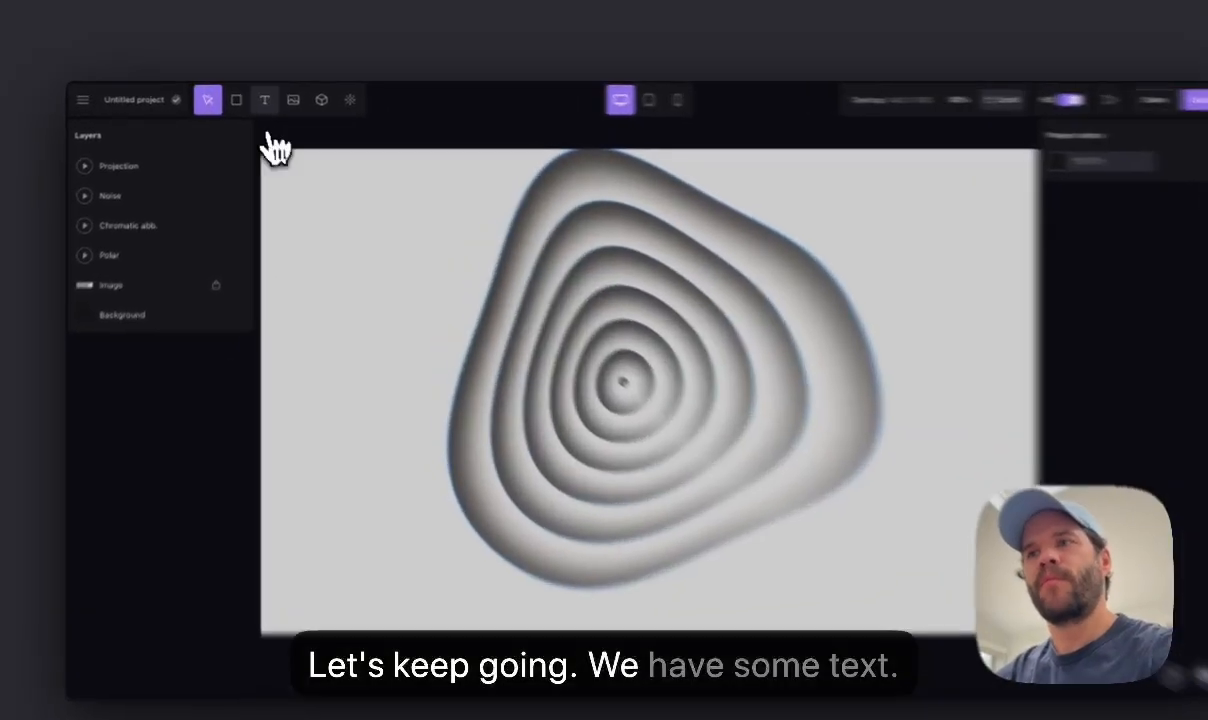
Add a white text box reading "Scroll Tunnel" on two lines and enlarge it to a font size of about 252 px
click(258, 97)
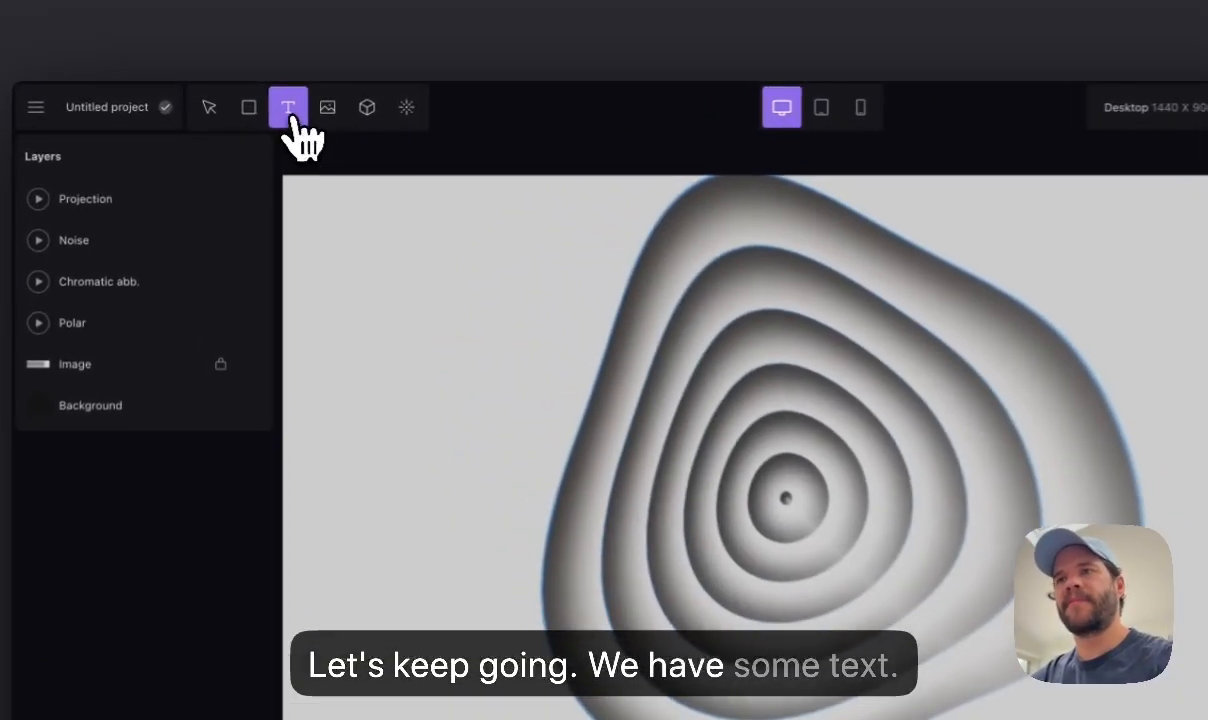
click(319, 295)
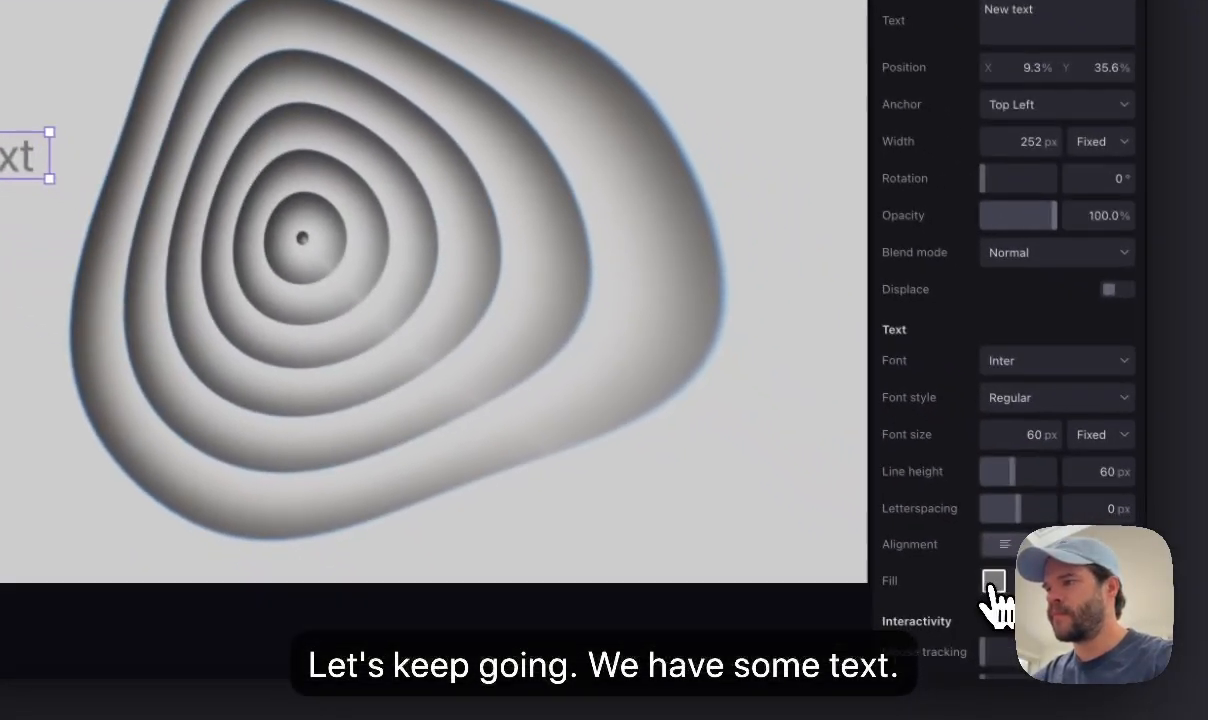
click(992, 583)
click(884, 195)
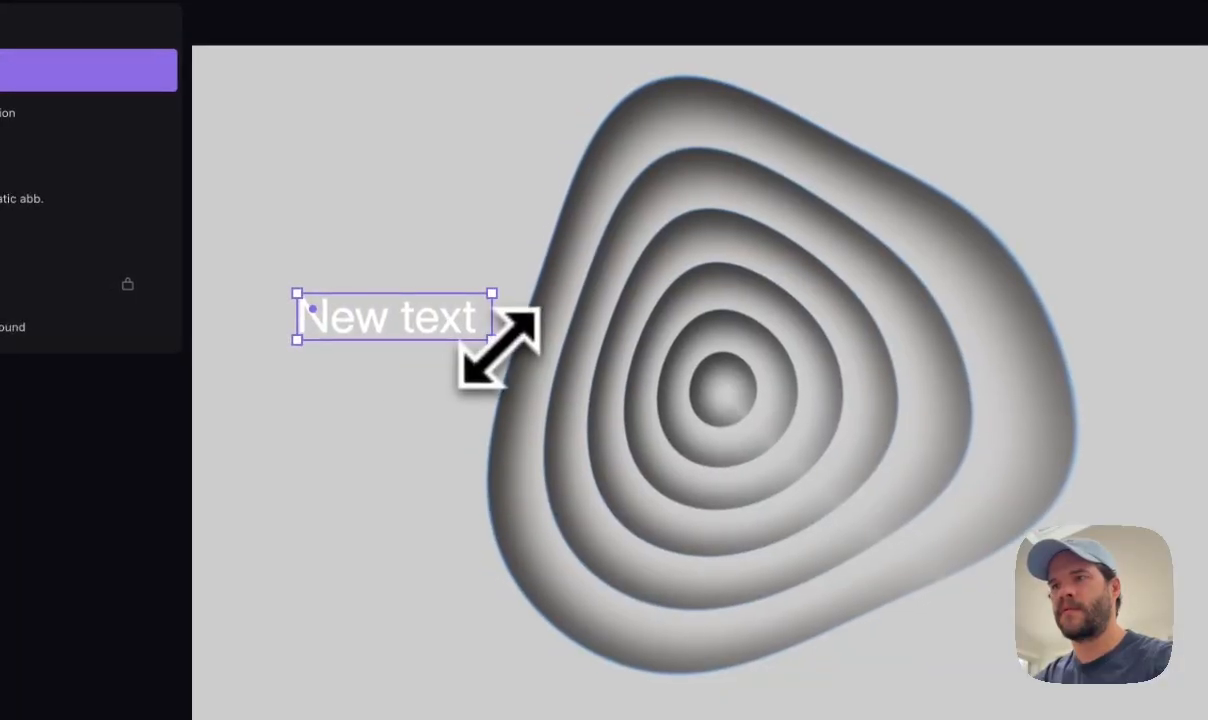
drag(497, 345, 985, 642)
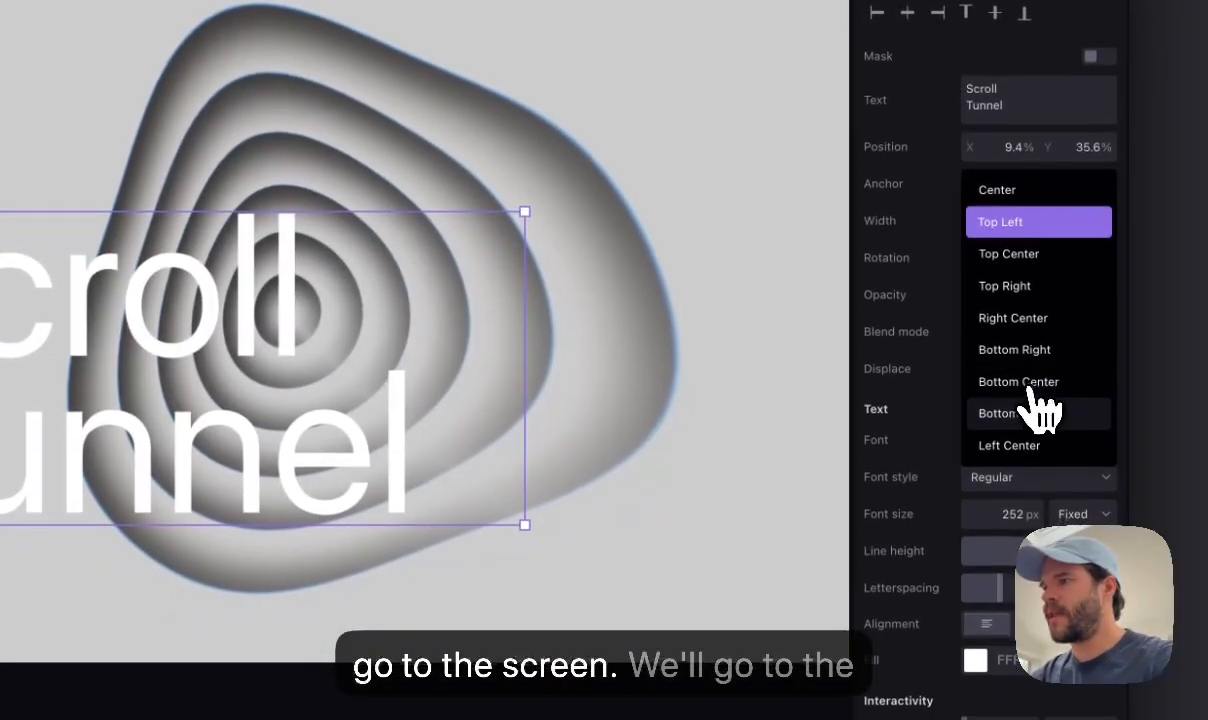
Anchor the text box to Bottom Left near the canvas corner and set its font size to 12.5% relative
click(1030, 563)
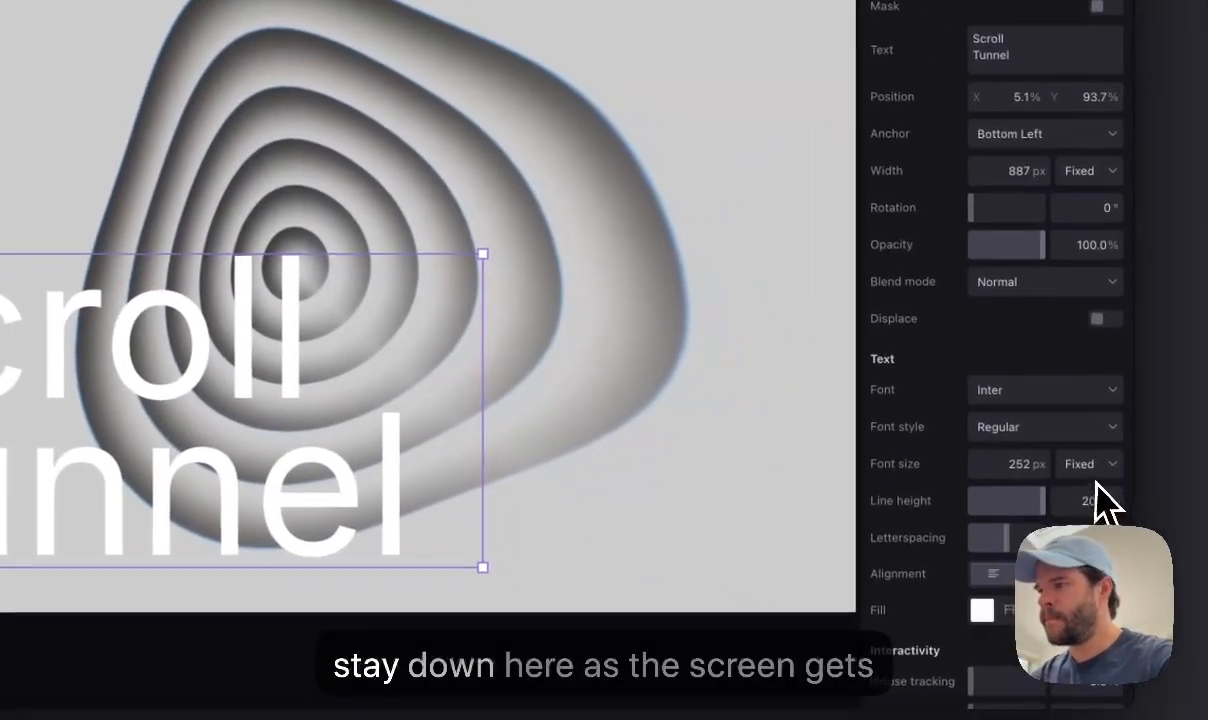
click(1143, 487)
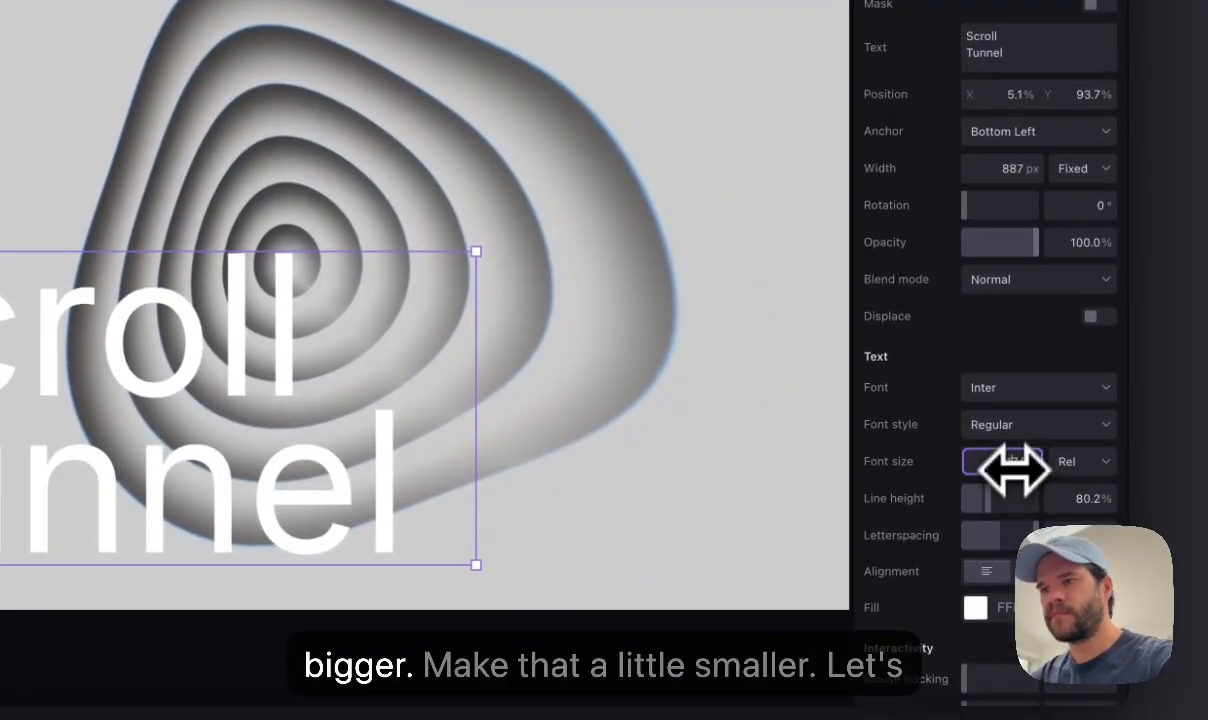
Set the text's font to Overused Grotesk from the Studio picks and its font style to 500
click(1020, 388)
click(728, 230)
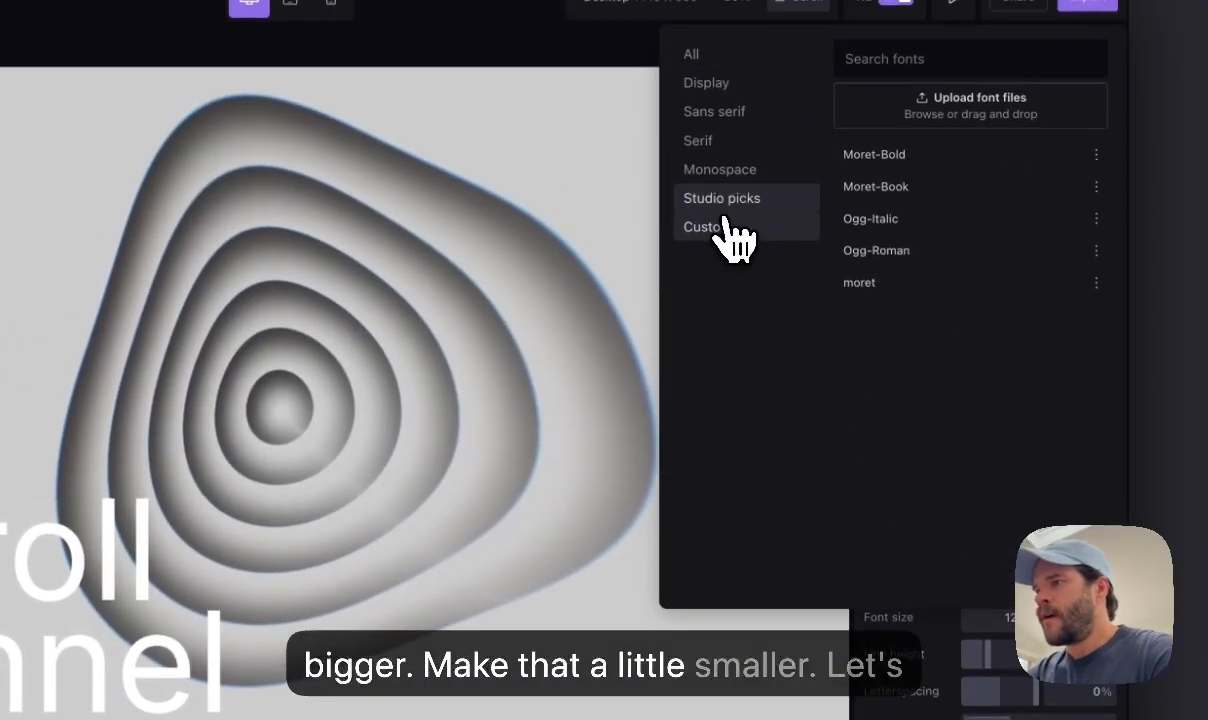
click(731, 210)
scroll(940, 395, down, 5)
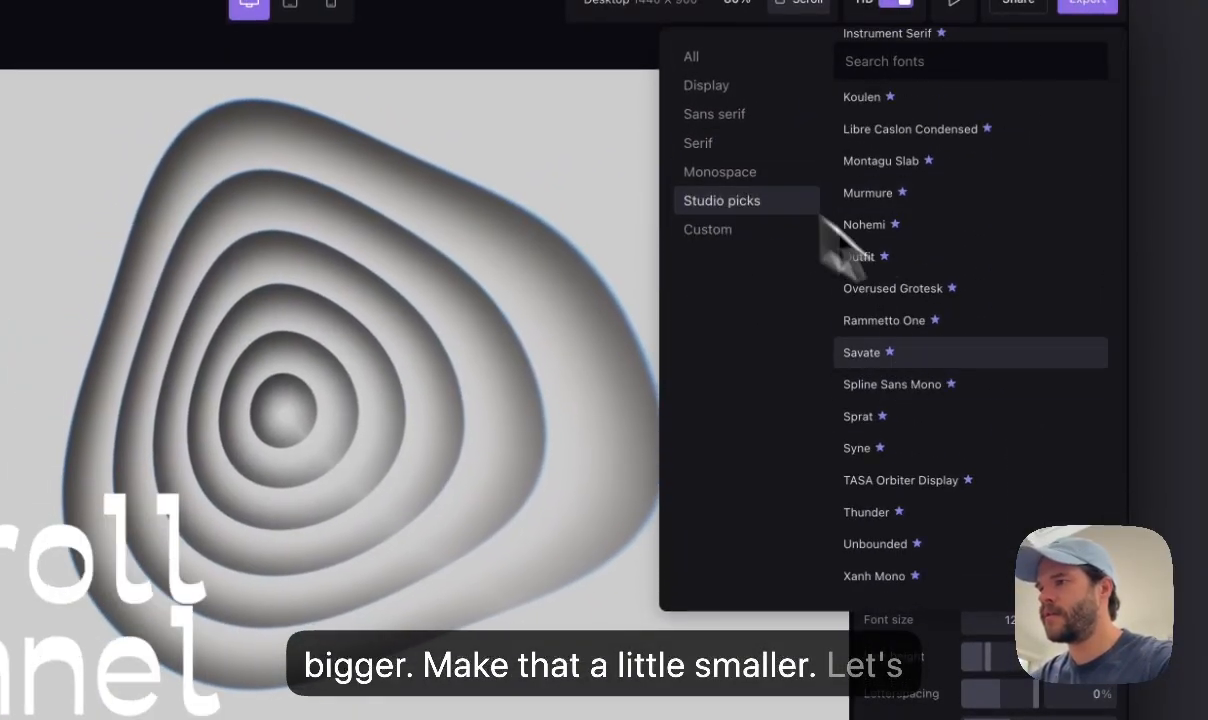
click(925, 289)
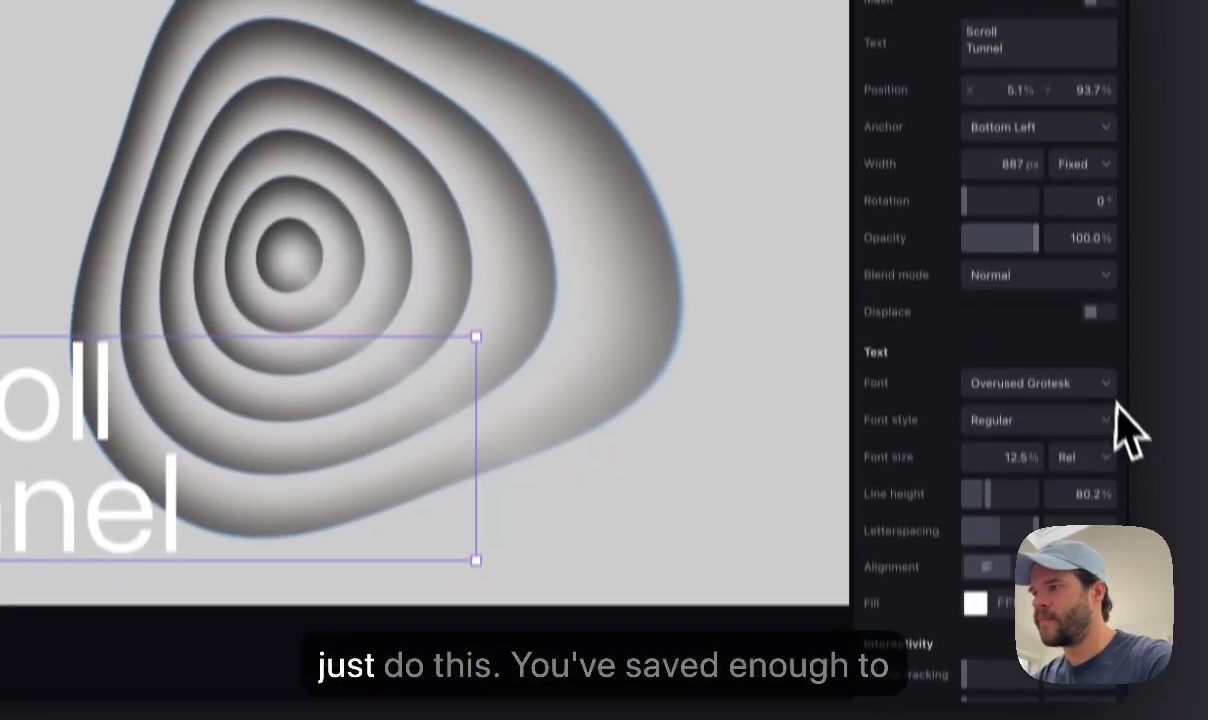
click(1100, 420)
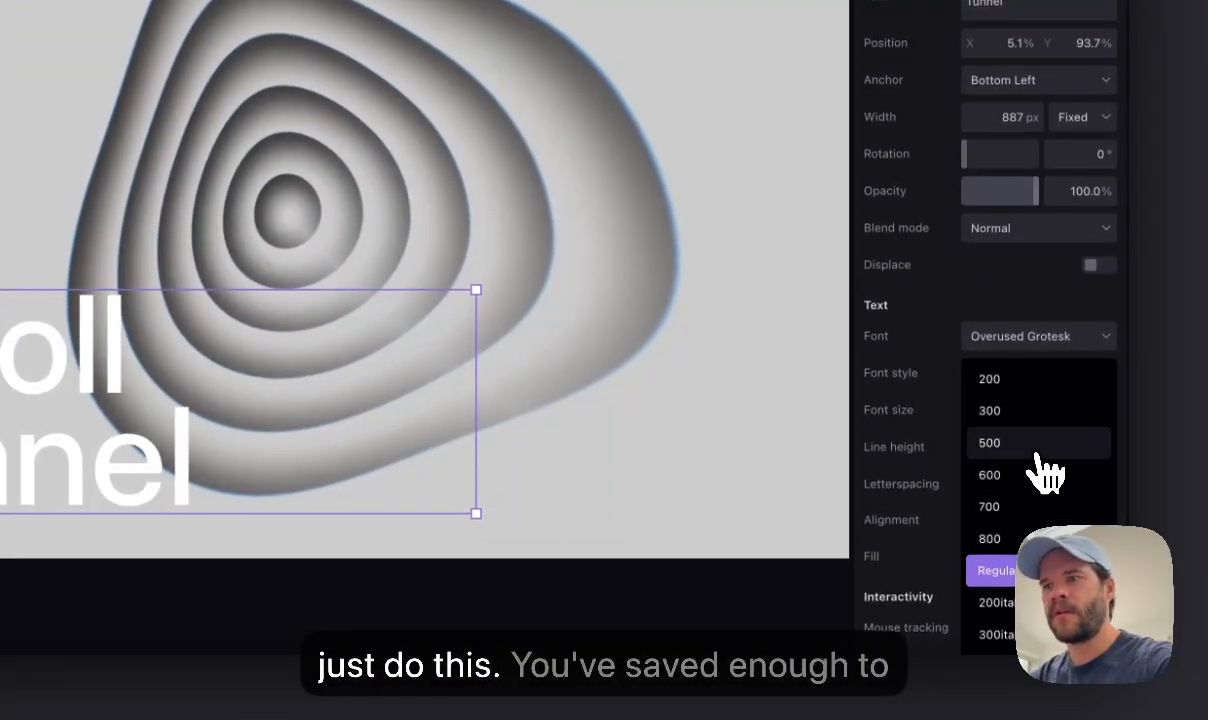
click(745, 492)
Add a scroll event to the text box that animates Opacity to 0%, with end position 5% and momentum 100%
click(187, 480)
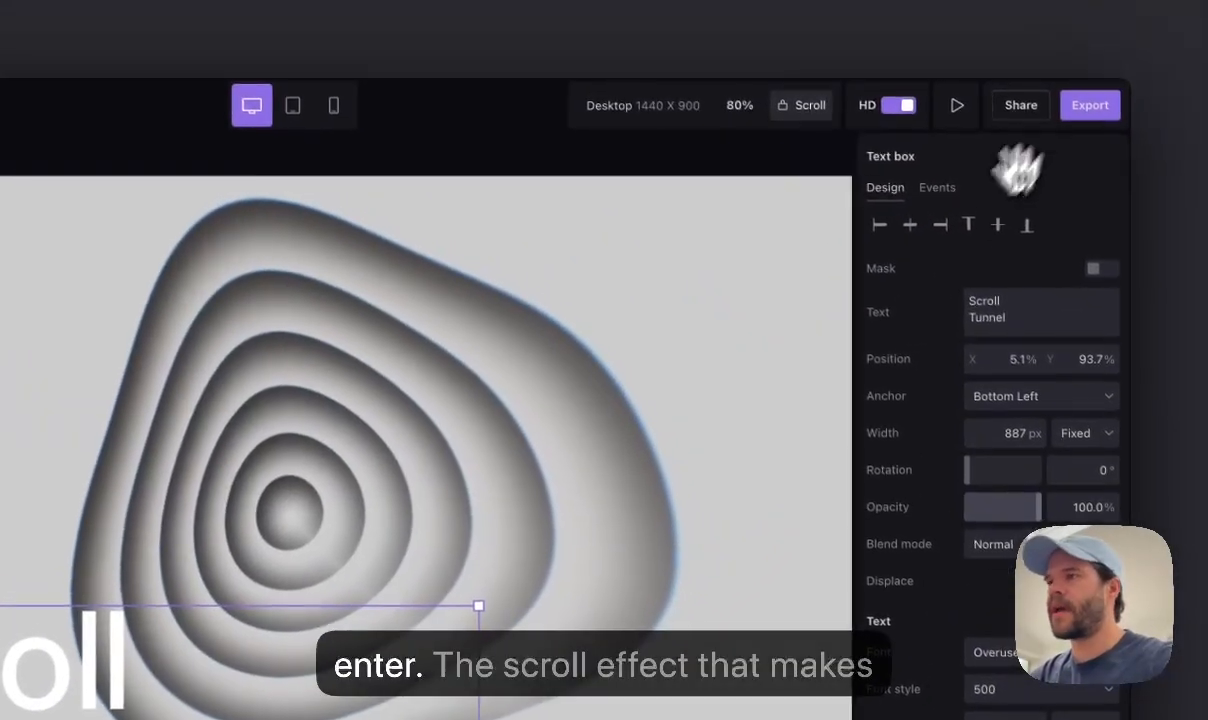
click(944, 186)
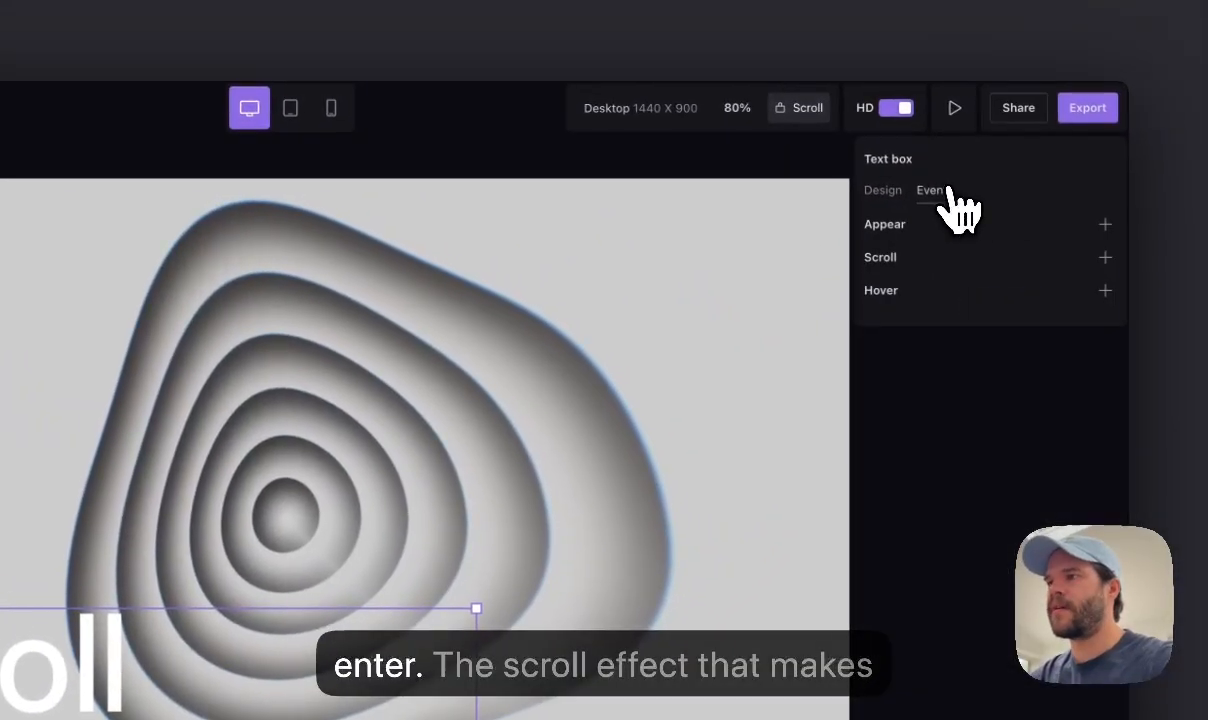
click(1105, 257)
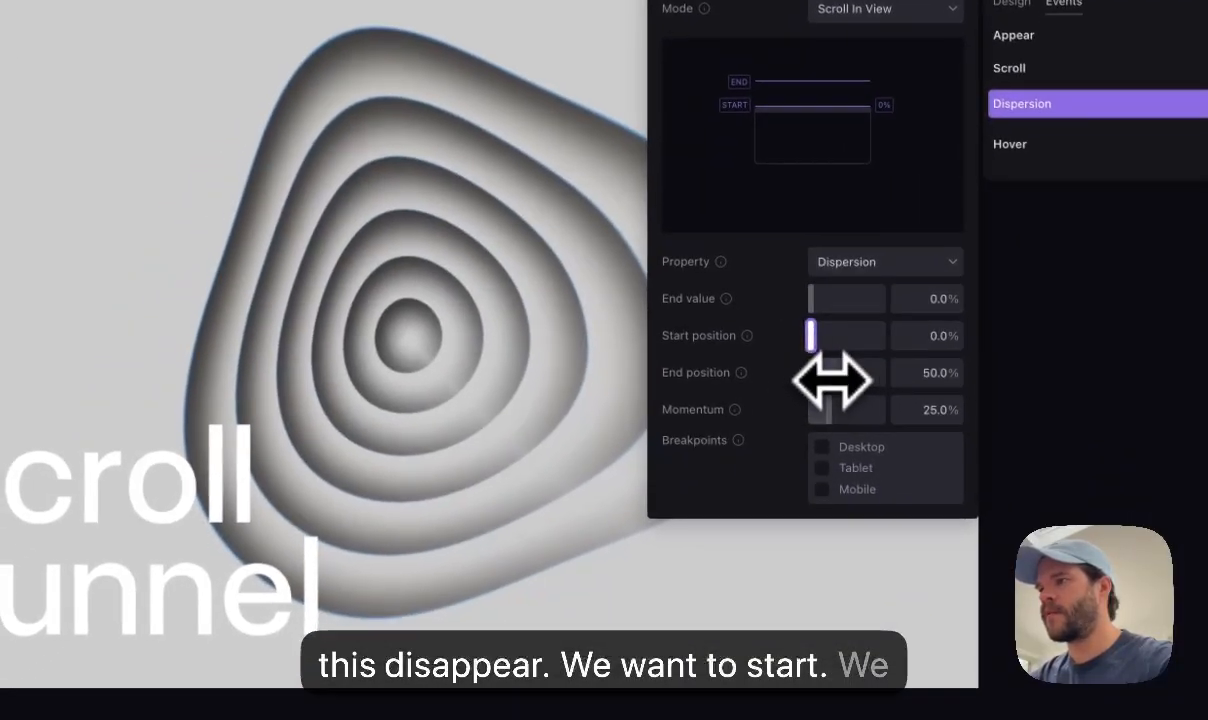
click(698, 514)
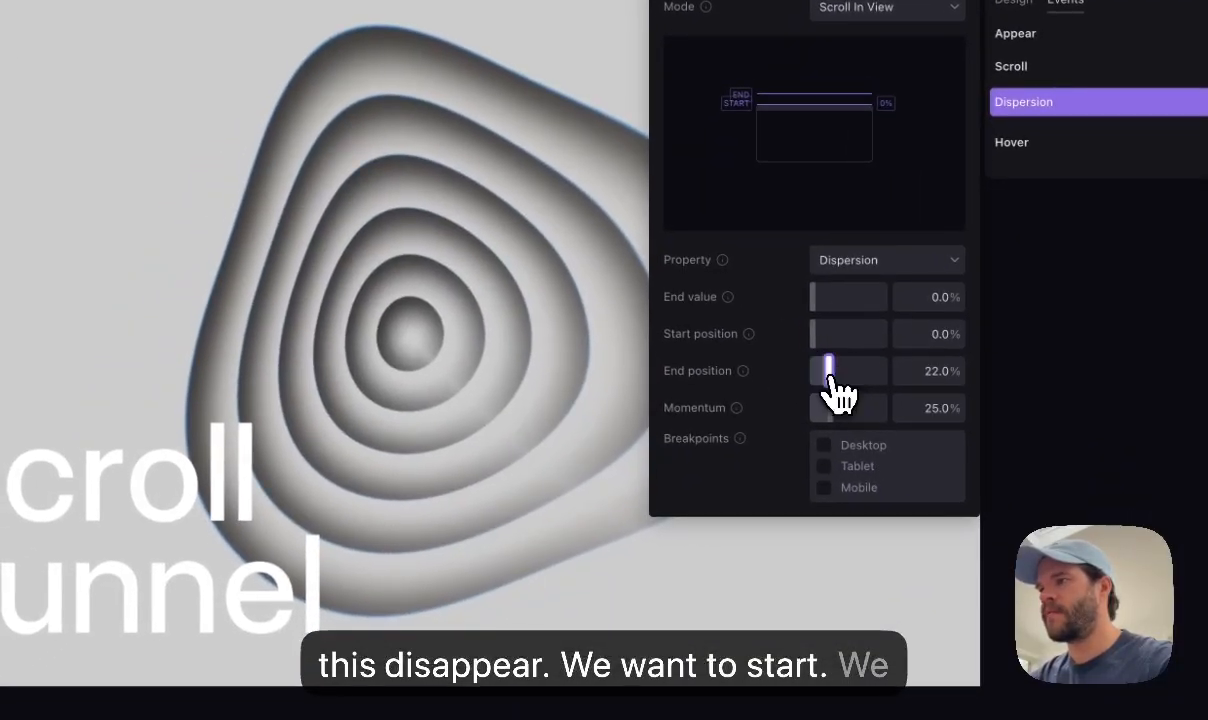
click(848, 262)
click(878, 489)
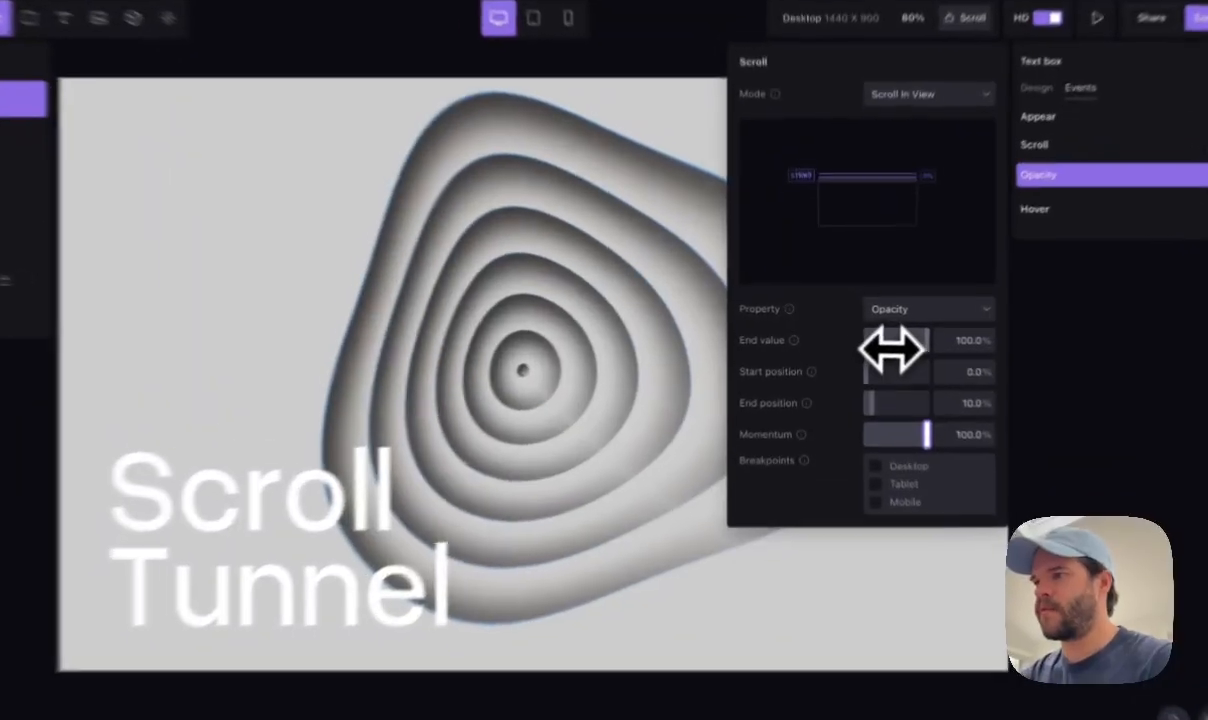
drag(867, 337, 828, 338)
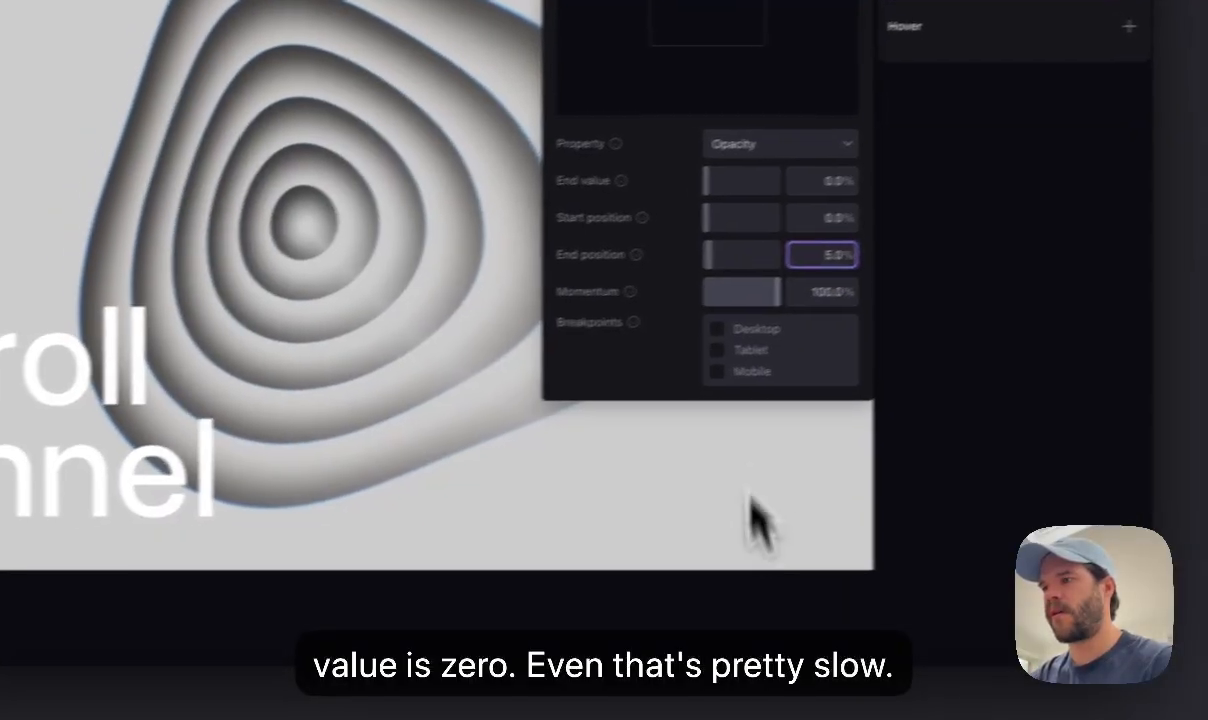
Scroll the canvas preview back and forth to test how the title fades against the ring tunnel
click(700, 582)
scroll(398, 340, down, 5)
scroll(492, 290, down, 2)
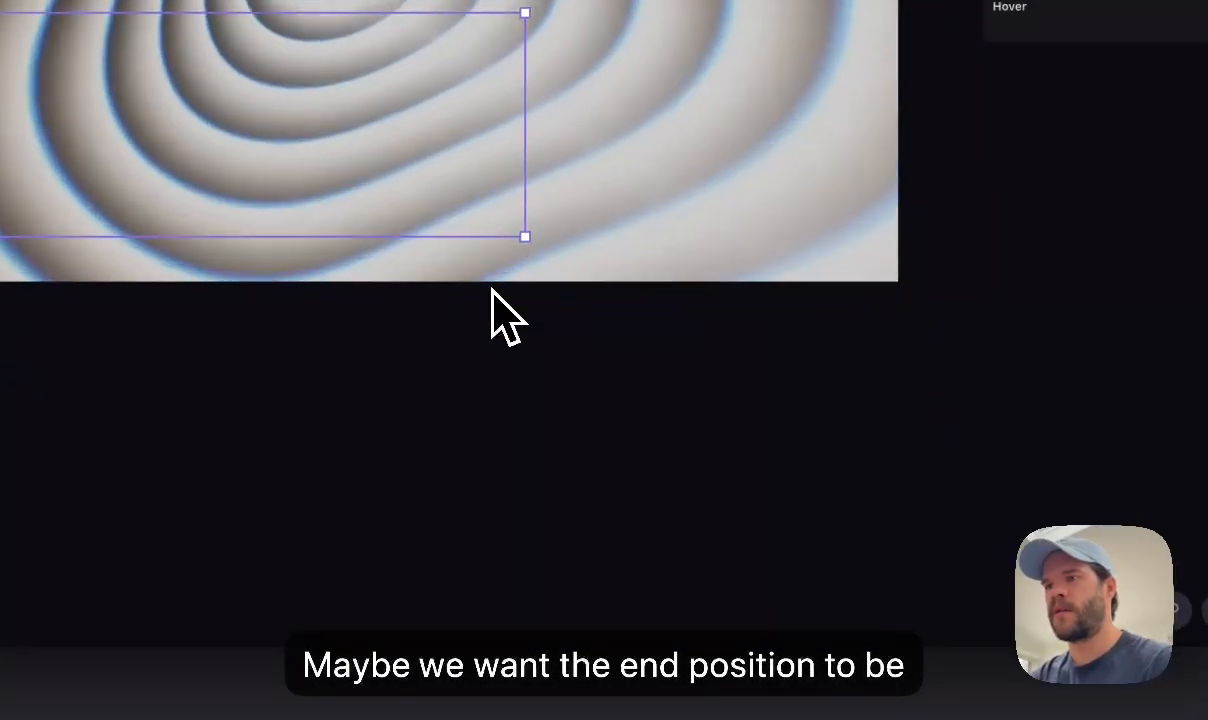
scroll(492, 290, up, 5)
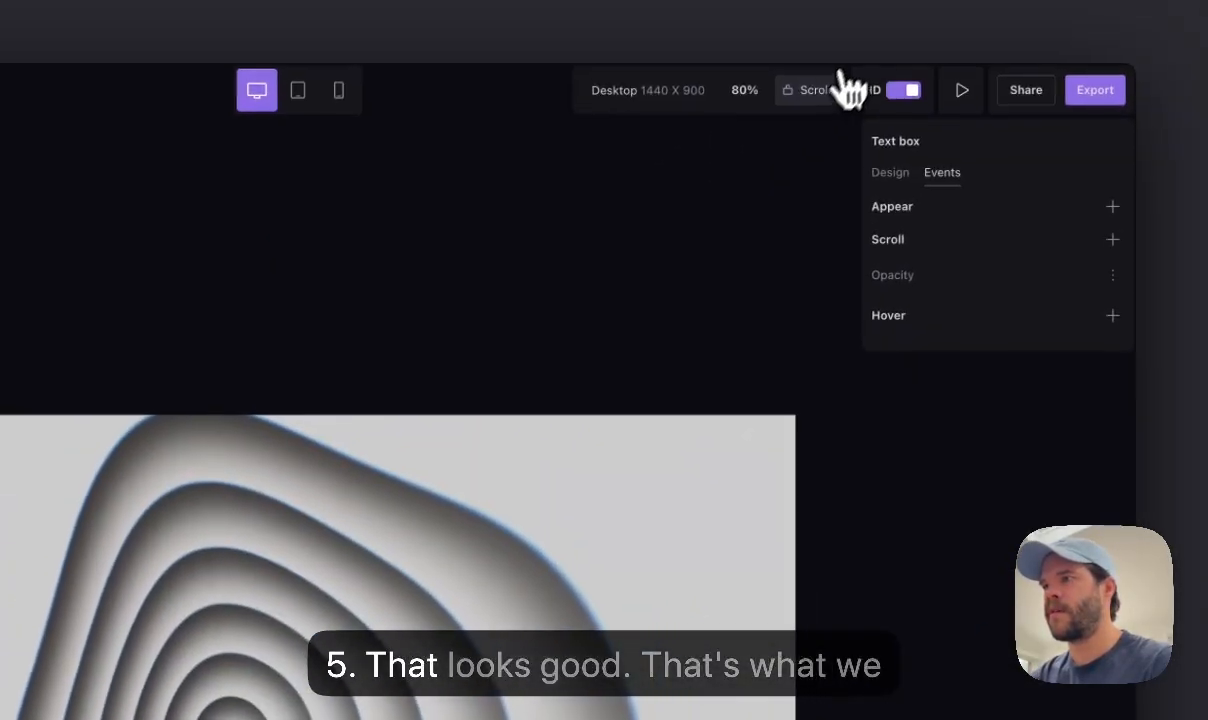
click(822, 88)
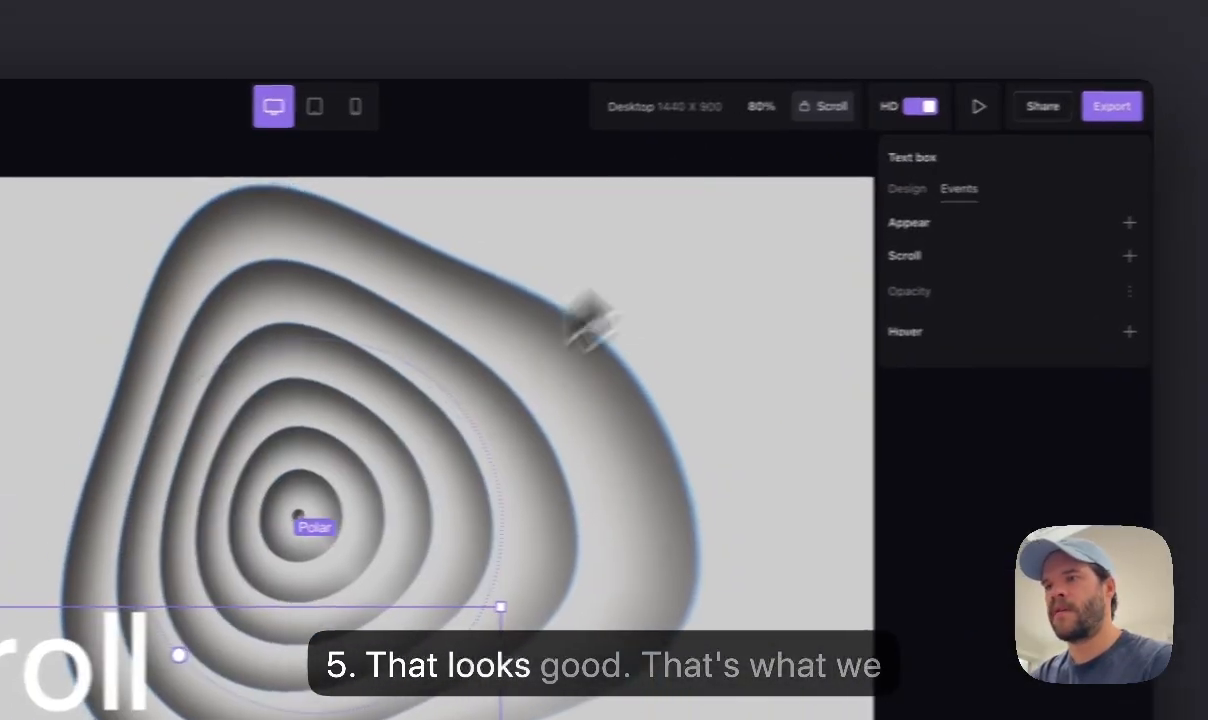
scroll(431, 438, down, 5)
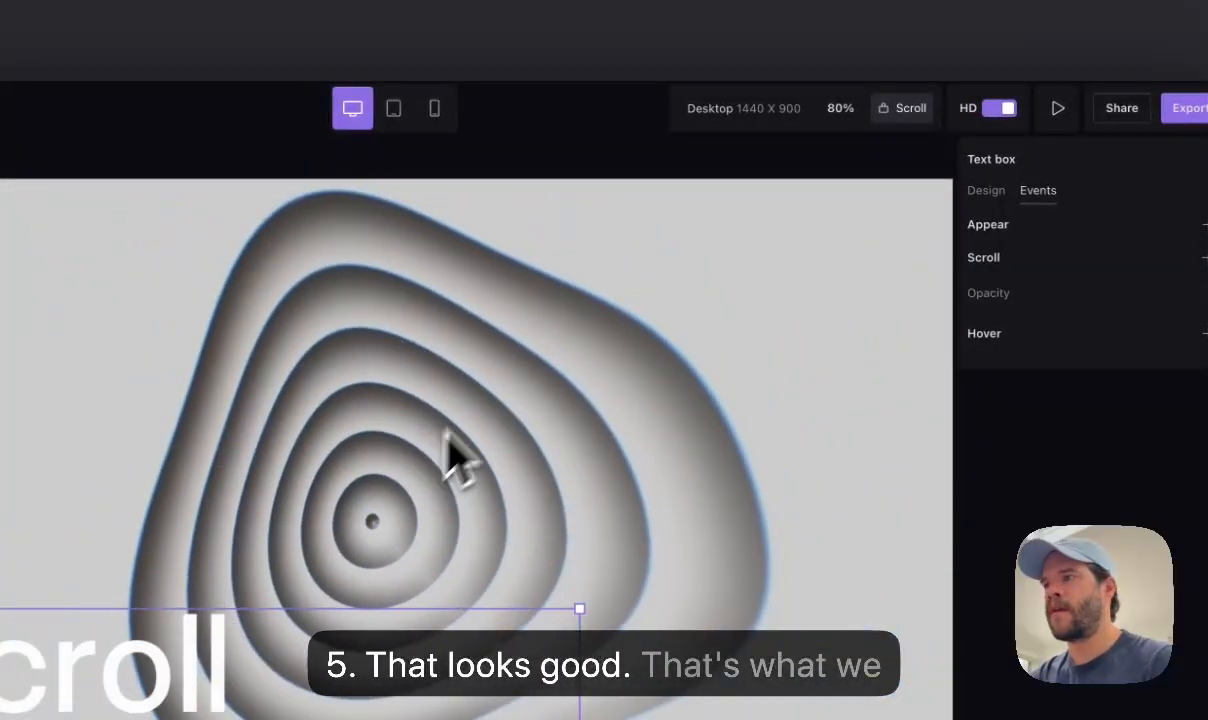
Switch to the Topology website and scroll through it to compare how its title text disappears
click(933, 22)
scroll(528, 400, down, 5)
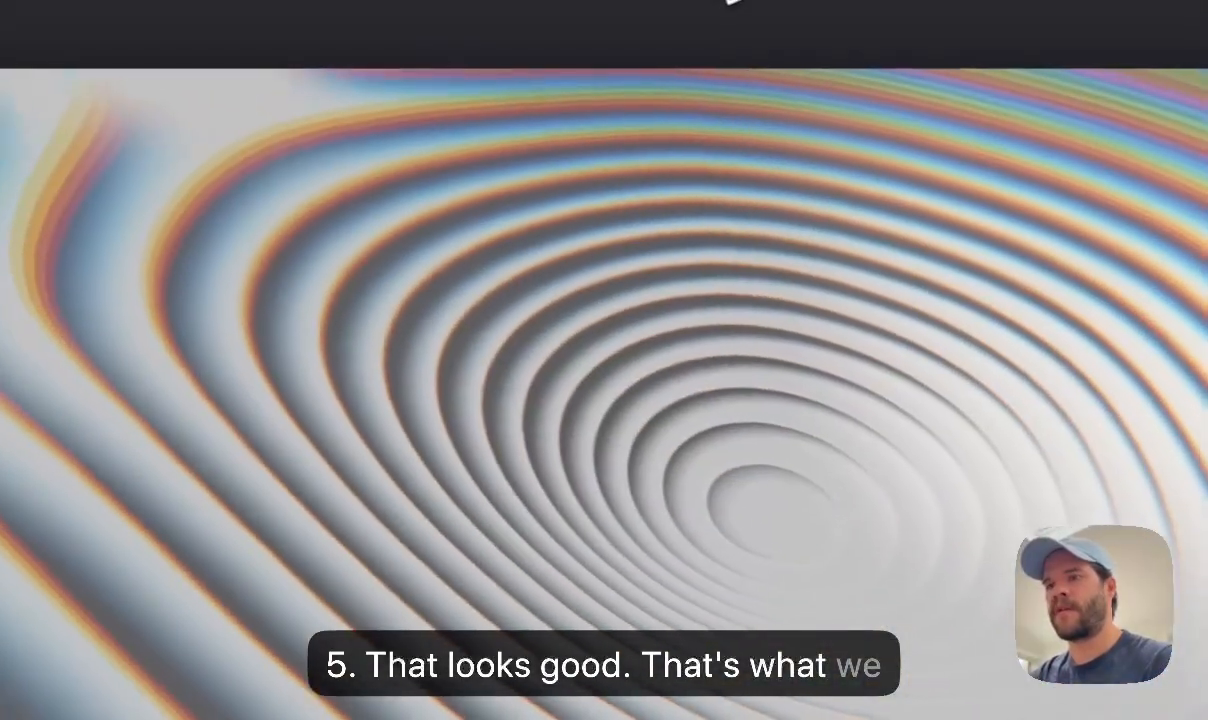
scroll(424, 440, down, 5)
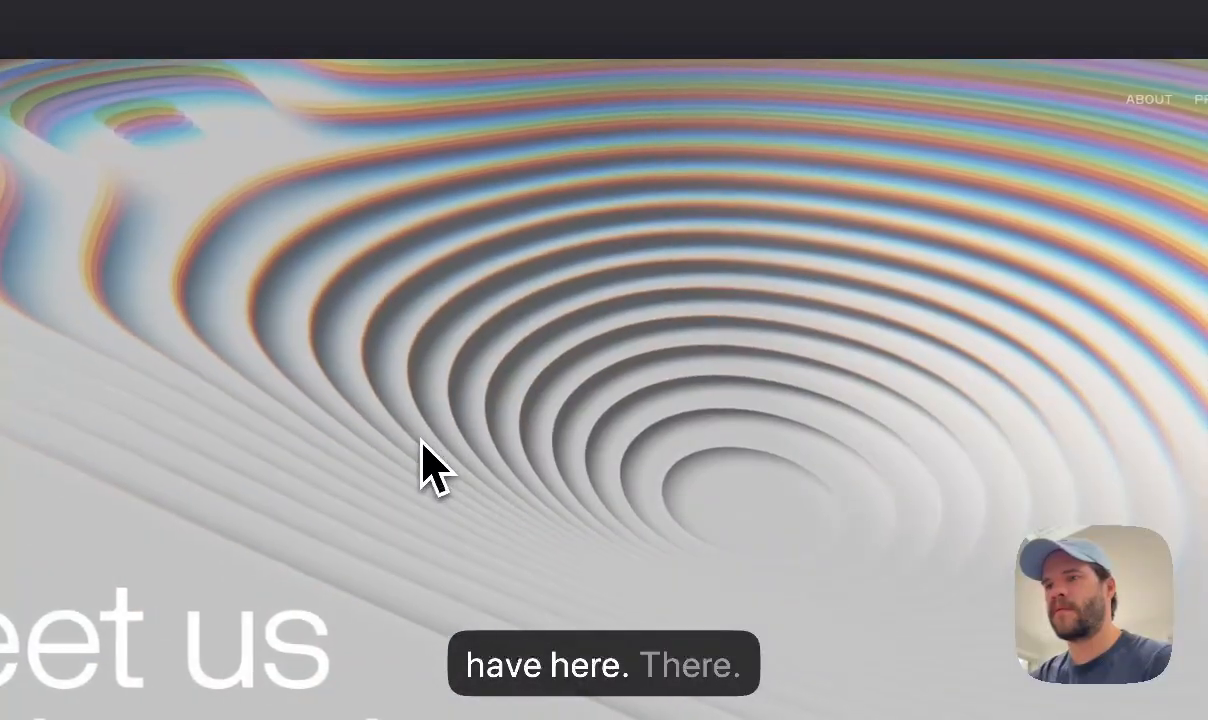
scroll(657, 440, up, 10)
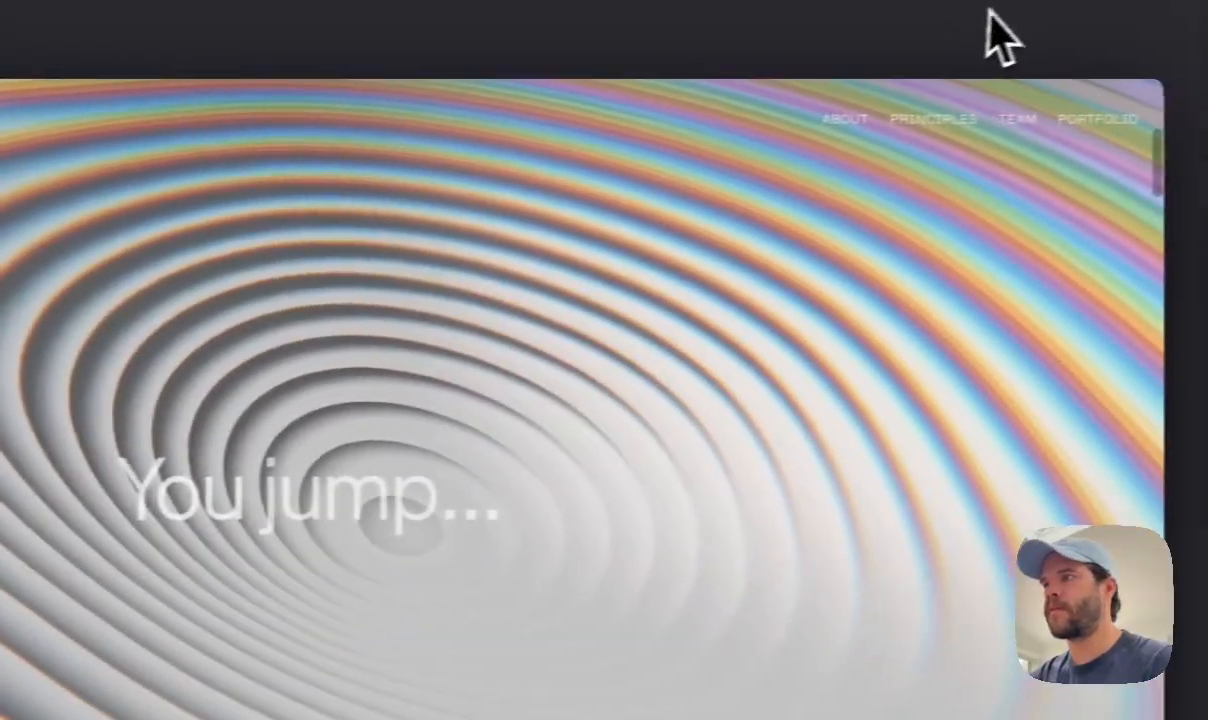
Back in Unicorn Studio, add a Mouse draw effect with 19% radius and about 17% distortion, and place it below the Text layer
click(960, 17)
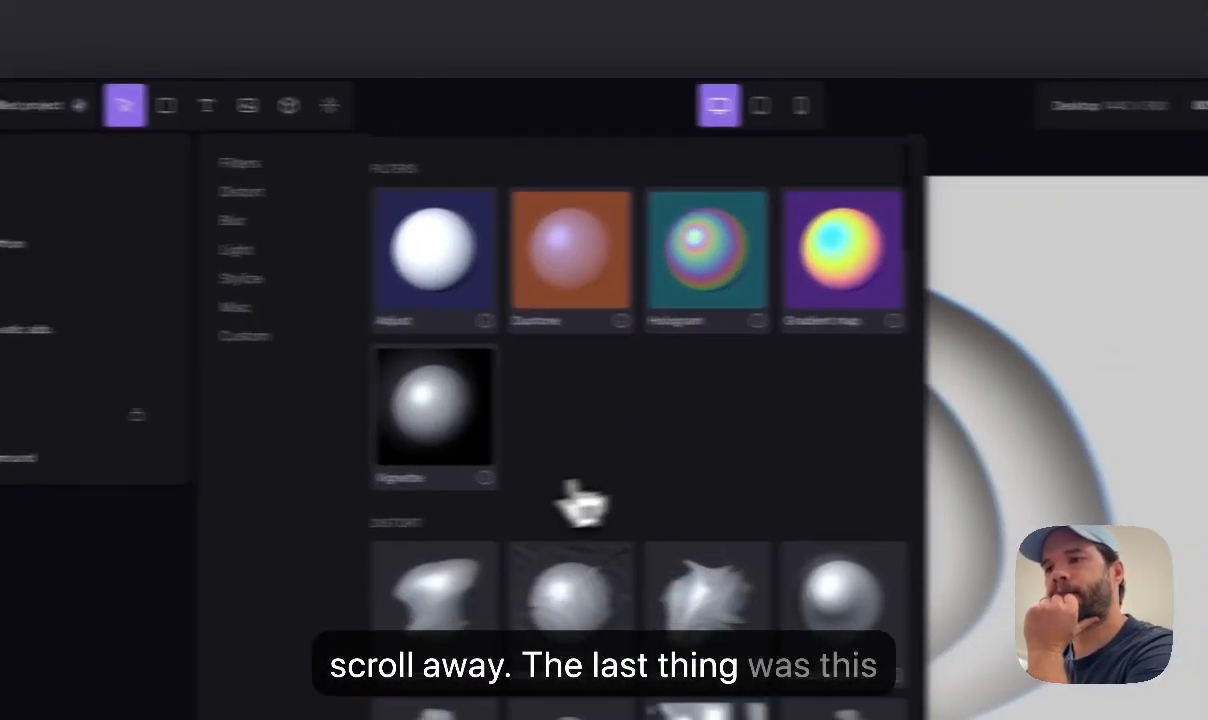
scroll(580, 505, down, 10)
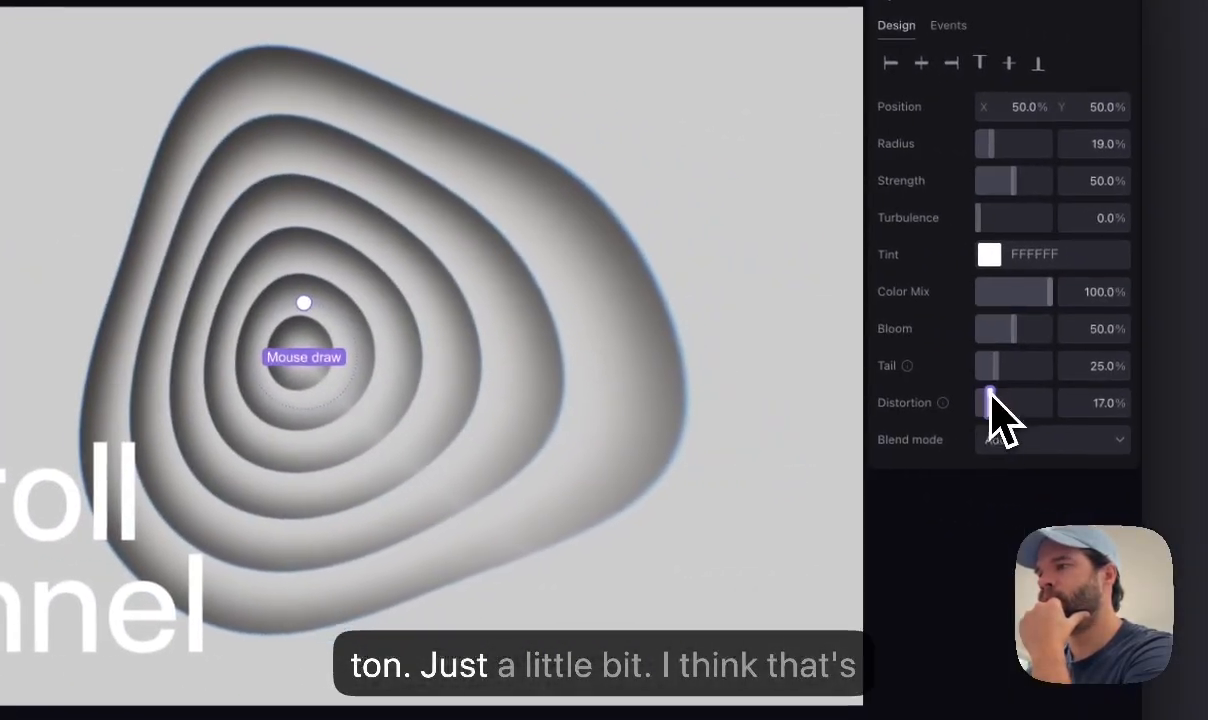
drag(981, 402, 987, 404)
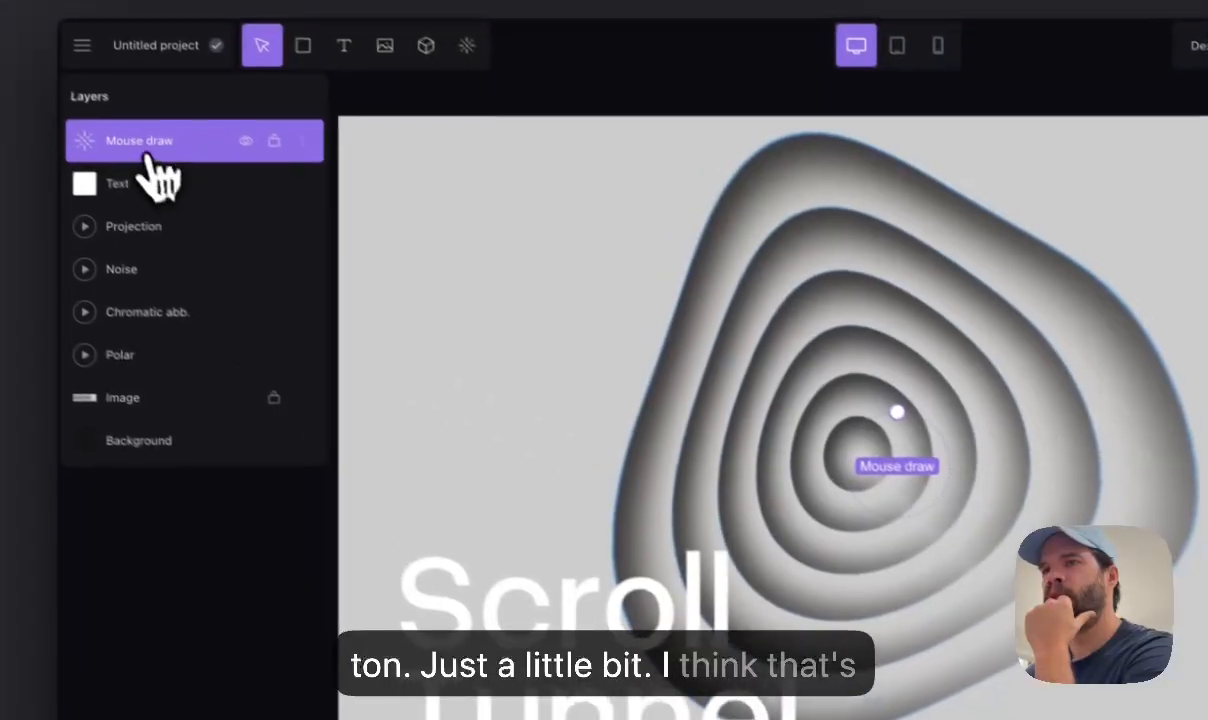
drag(150, 158, 155, 192)
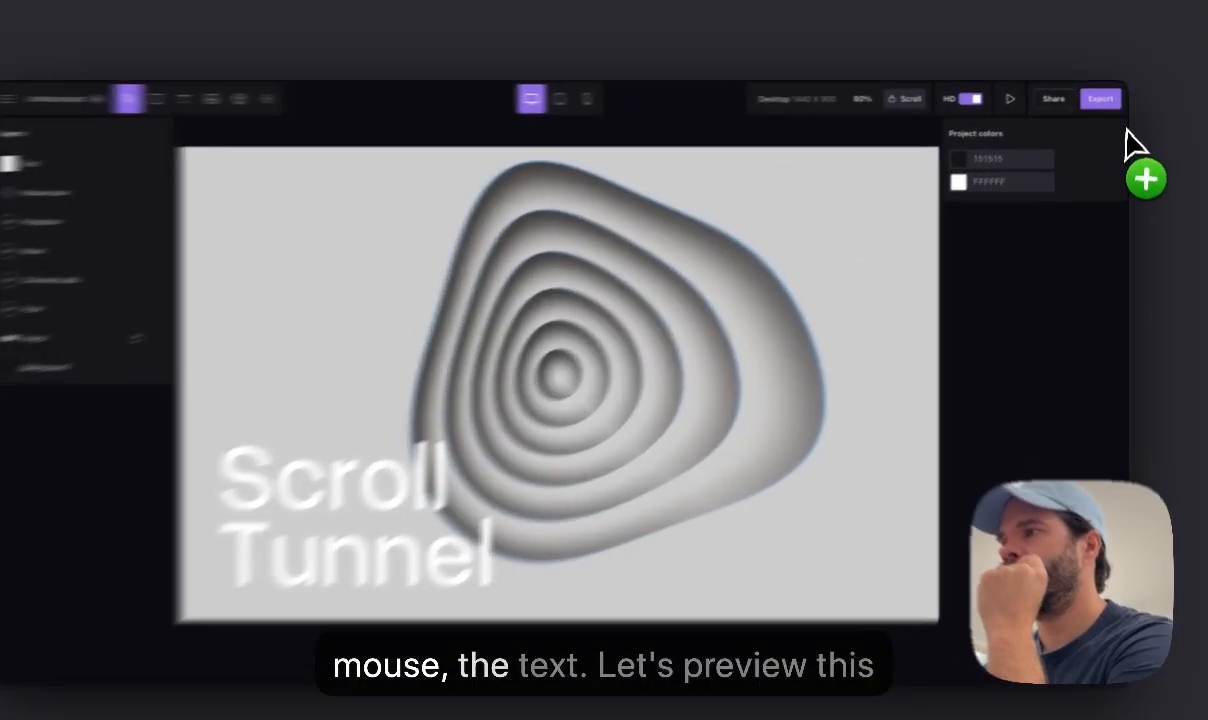
Publish the project's embed with a frame rate of 120 and check its full-page preview
click(1103, 97)
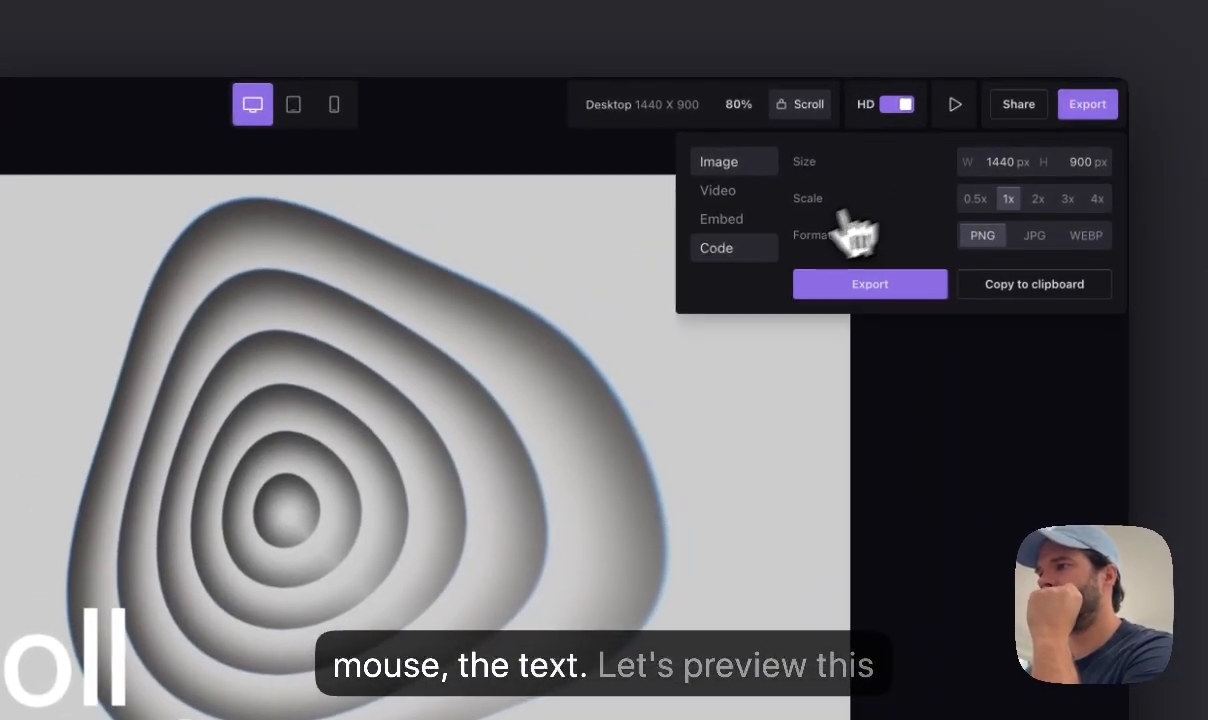
click(745, 225)
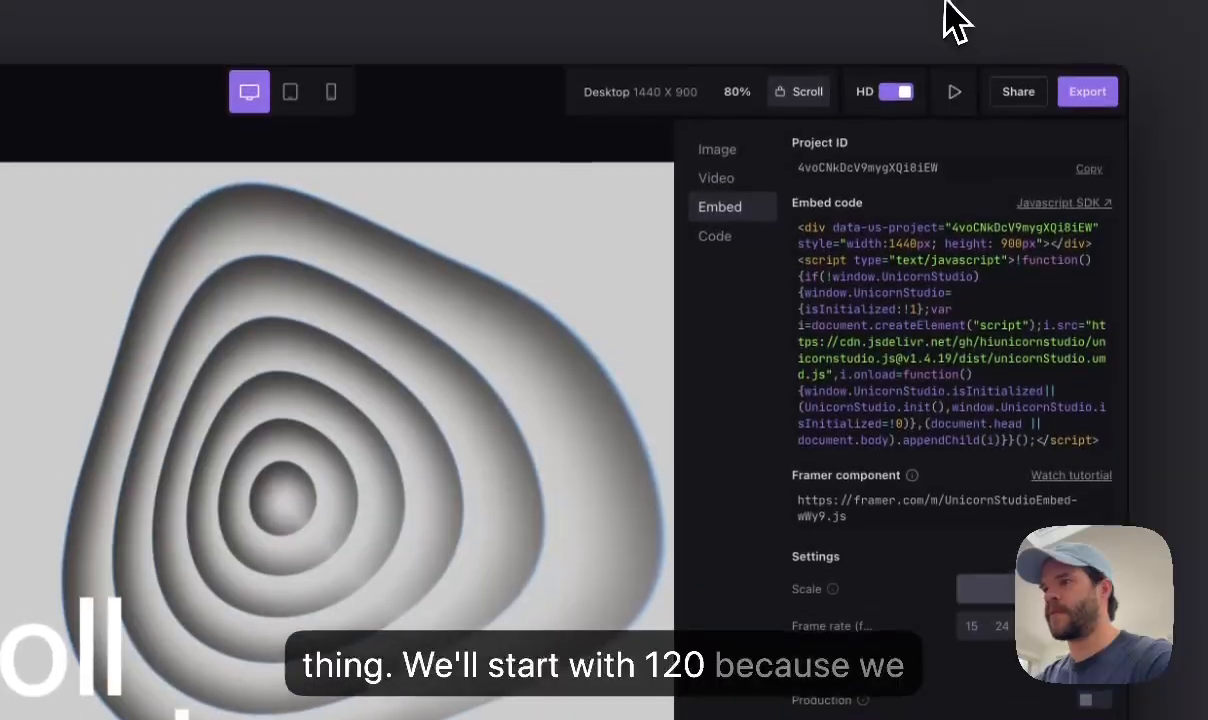
click(946, 6)
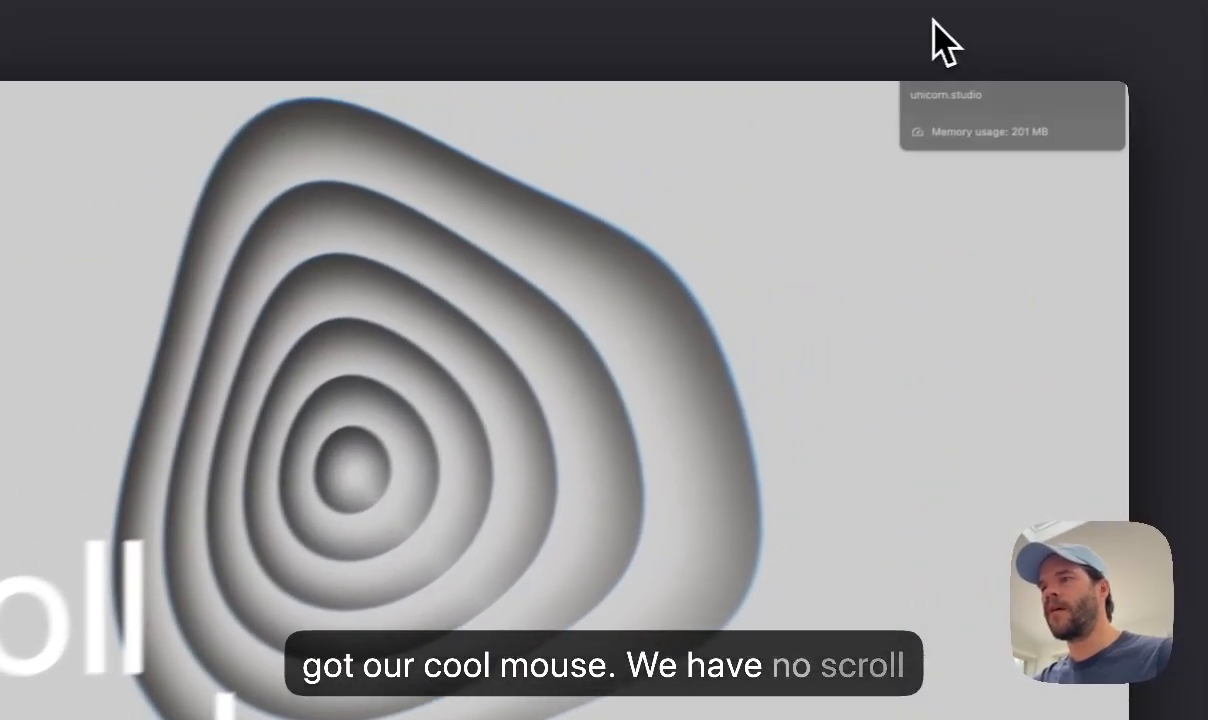
click(993, 42)
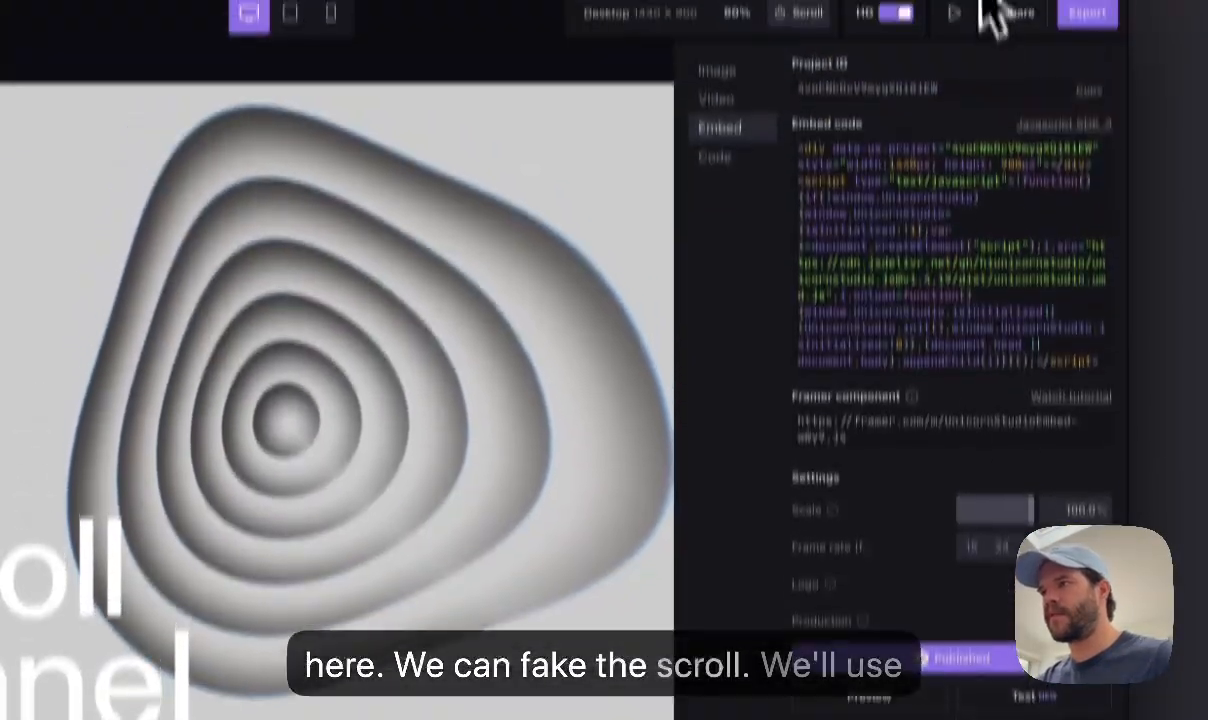
Open the test view, set its Scroll Mode to Fixed, and scroll the scene down and back up to review the animation
click(966, 8)
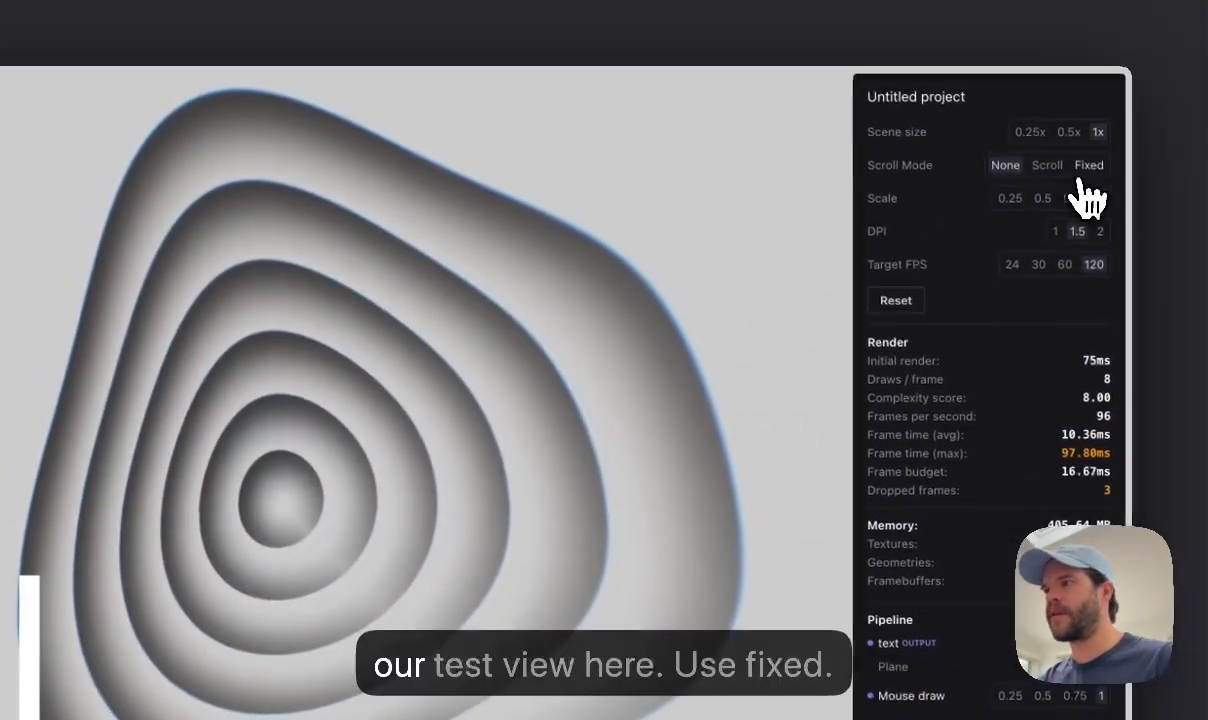
click(1122, 143)
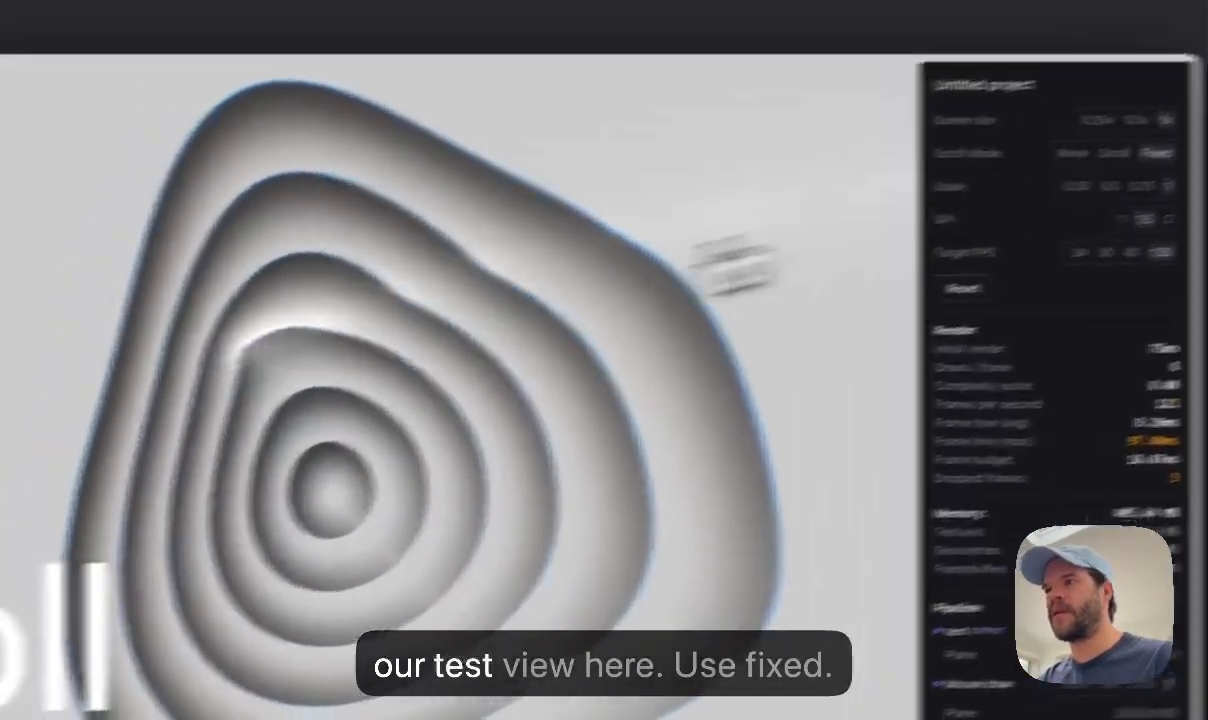
scroll(152, 314, down, 5)
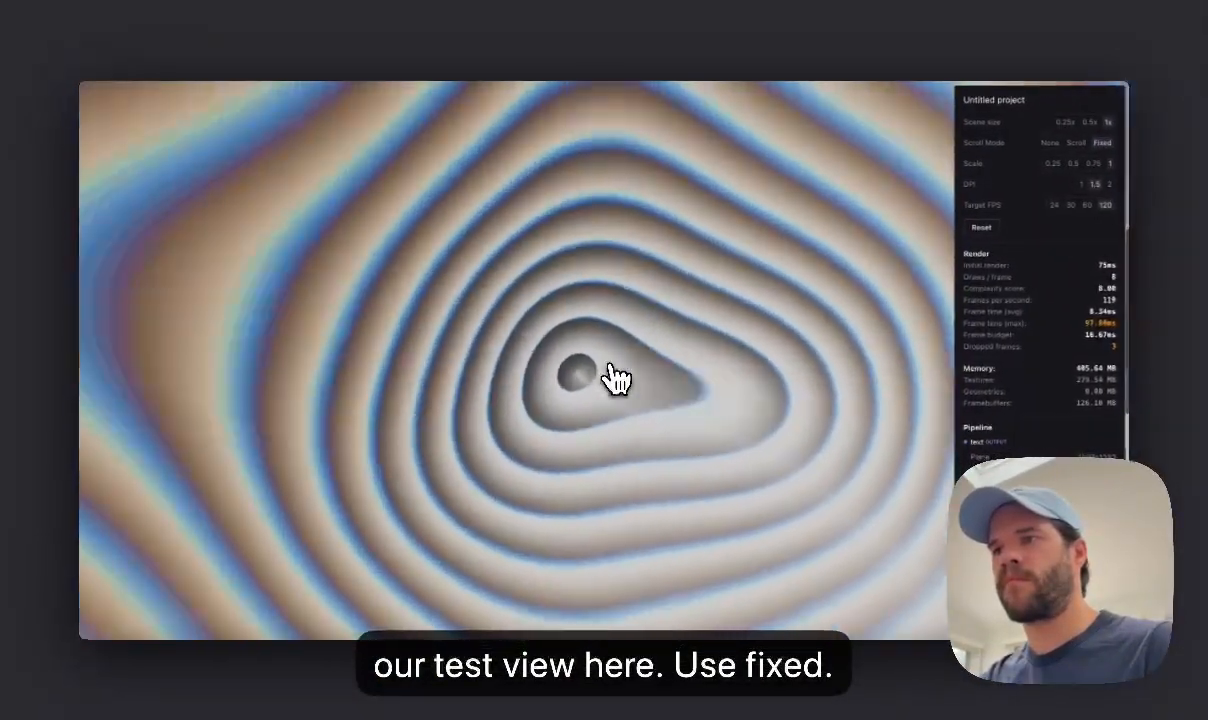
scroll(610, 370, down, 5)
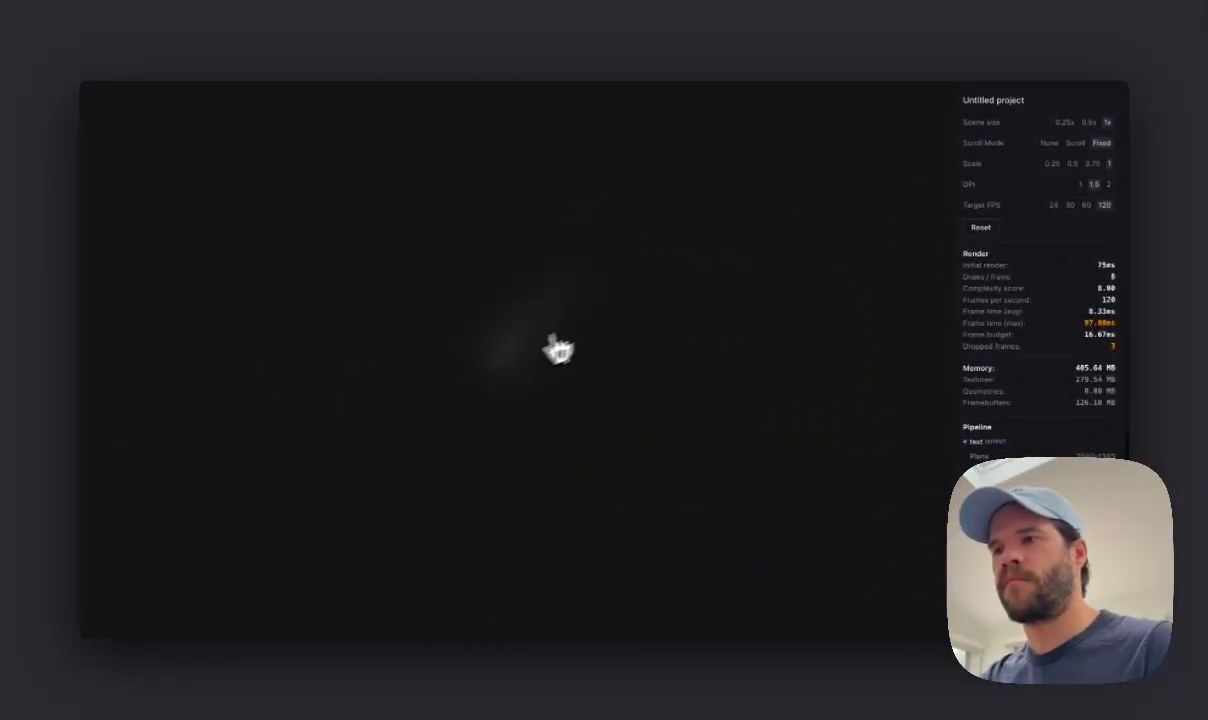
scroll(502, 368, up, 4)
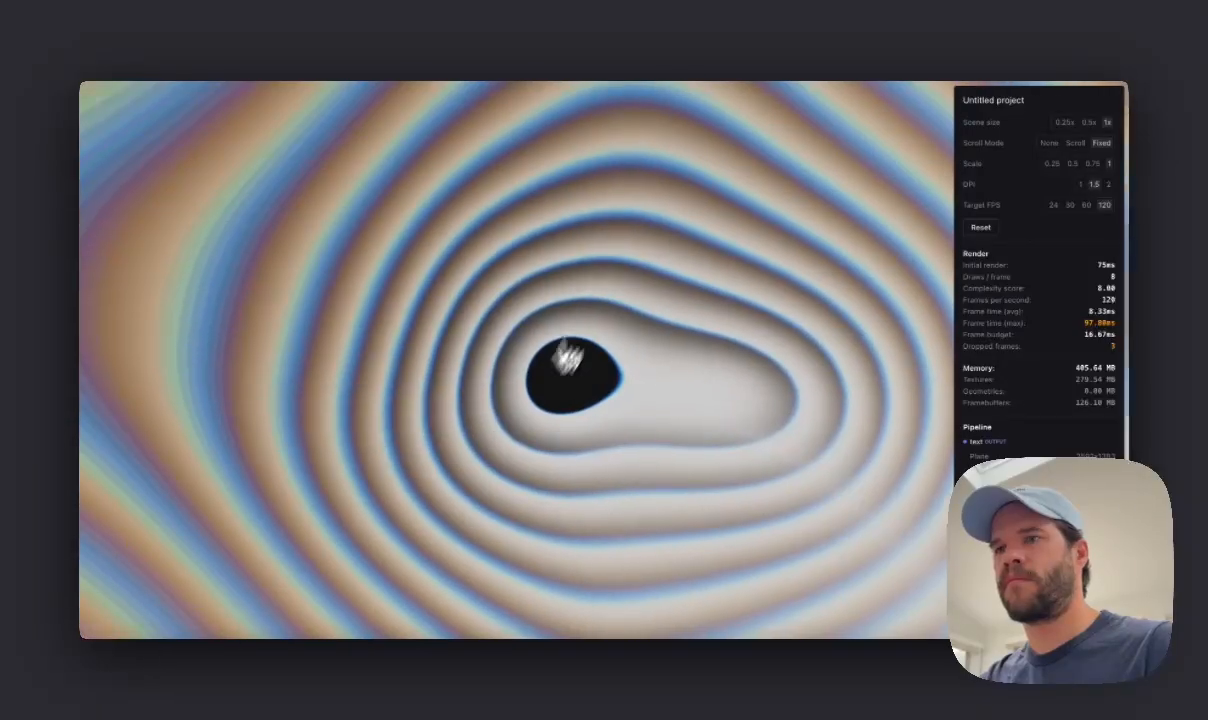
scroll(609, 288, up, 9)
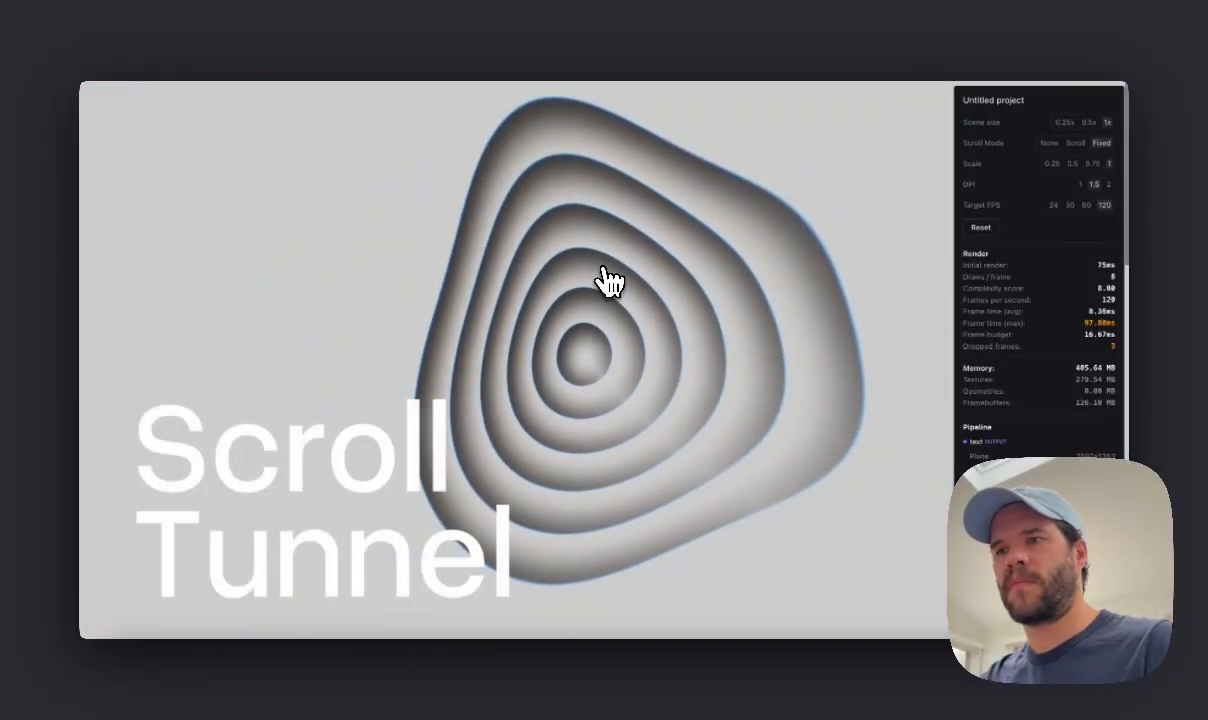
scroll(733, 418, down, 10)
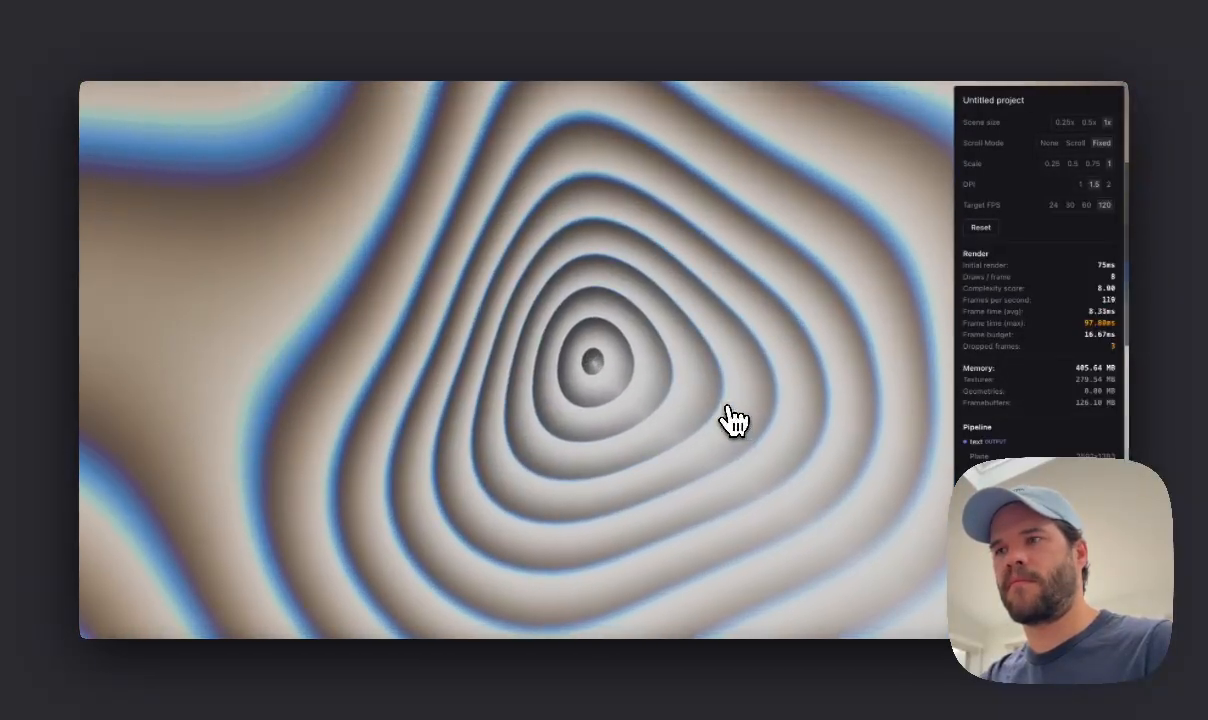
scroll(733, 418, down, 10)
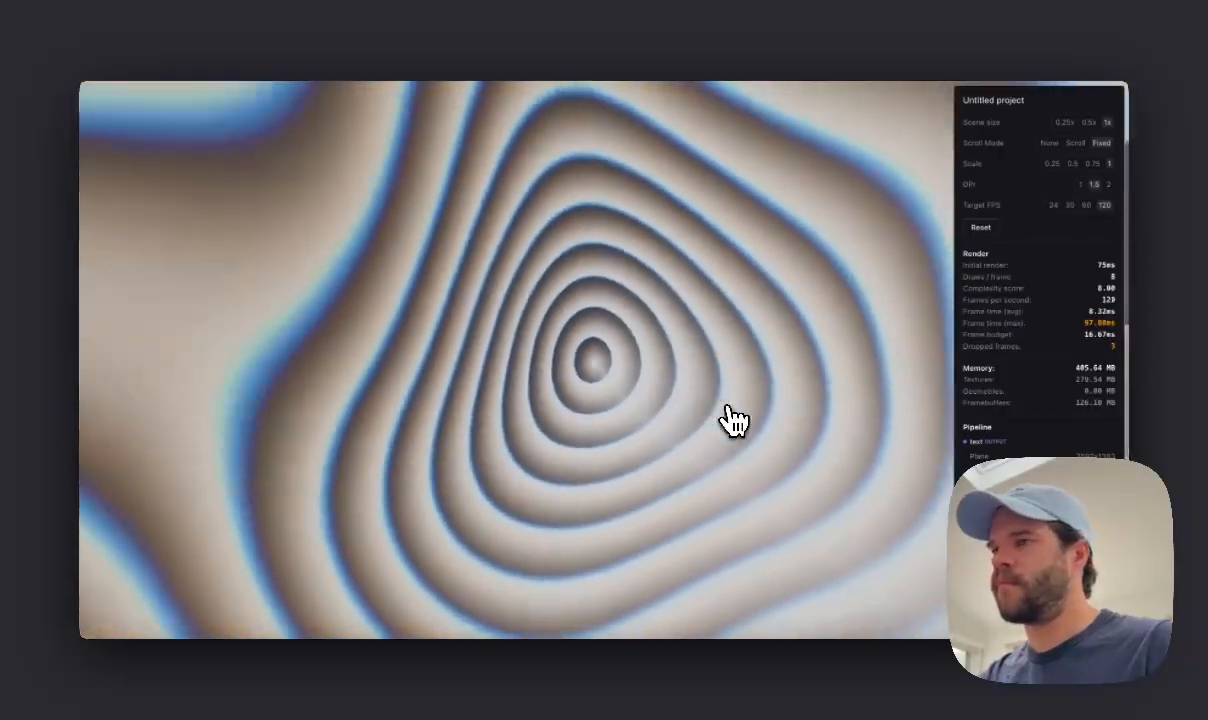
scroll(733, 420, down, 4)
scroll(733, 420, up, 15)
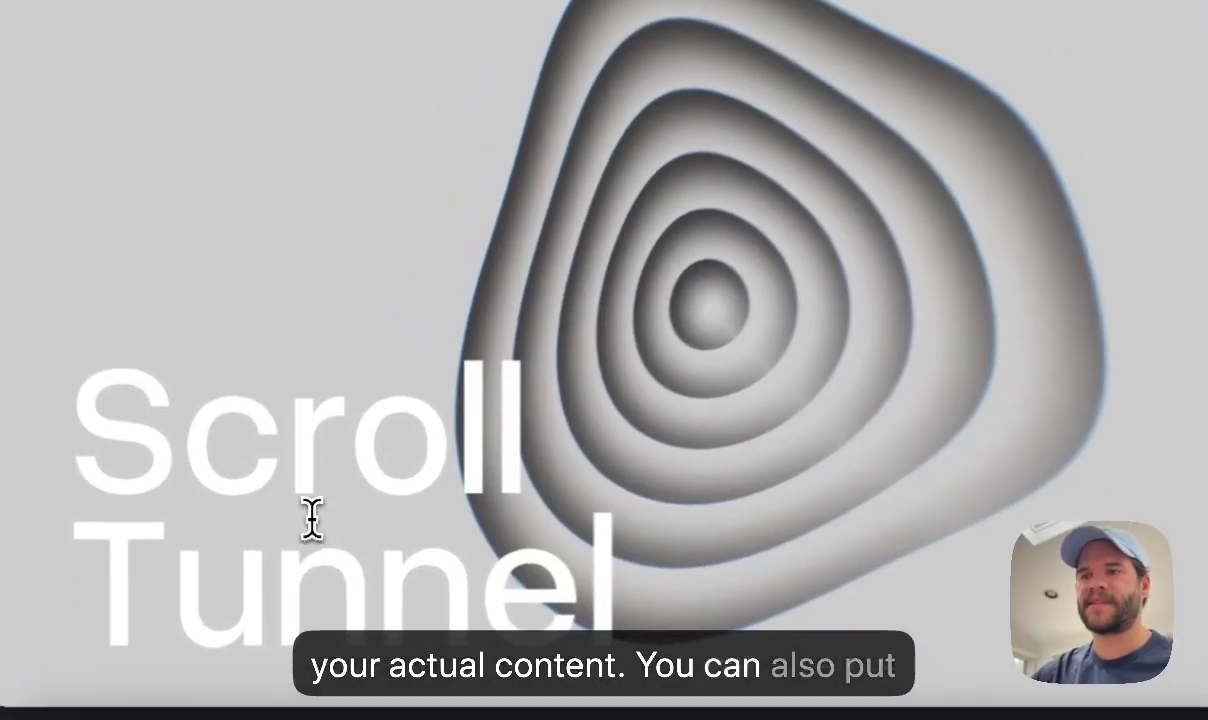
Highlight words of the "Scroll Tunnel" title in the test view to check that the text is selectable, and clear the selection
double_click(300, 510)
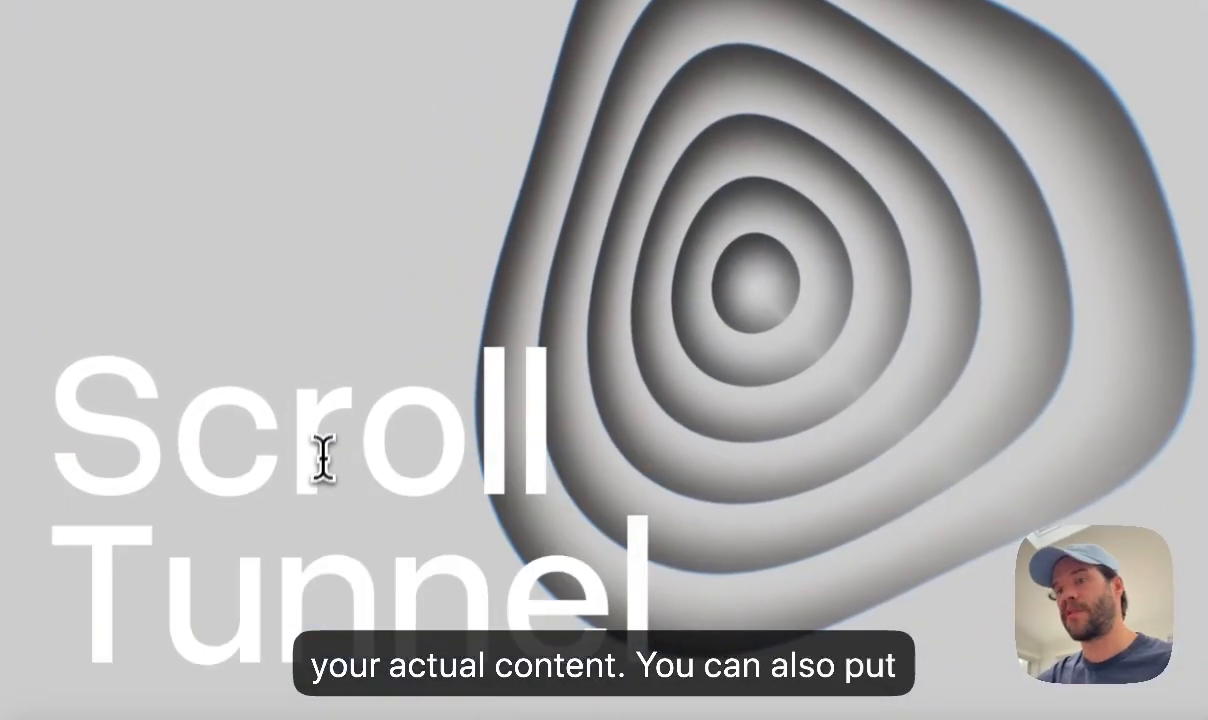
double_click(305, 463)
double_click(518, 515)
double_click(523, 394)
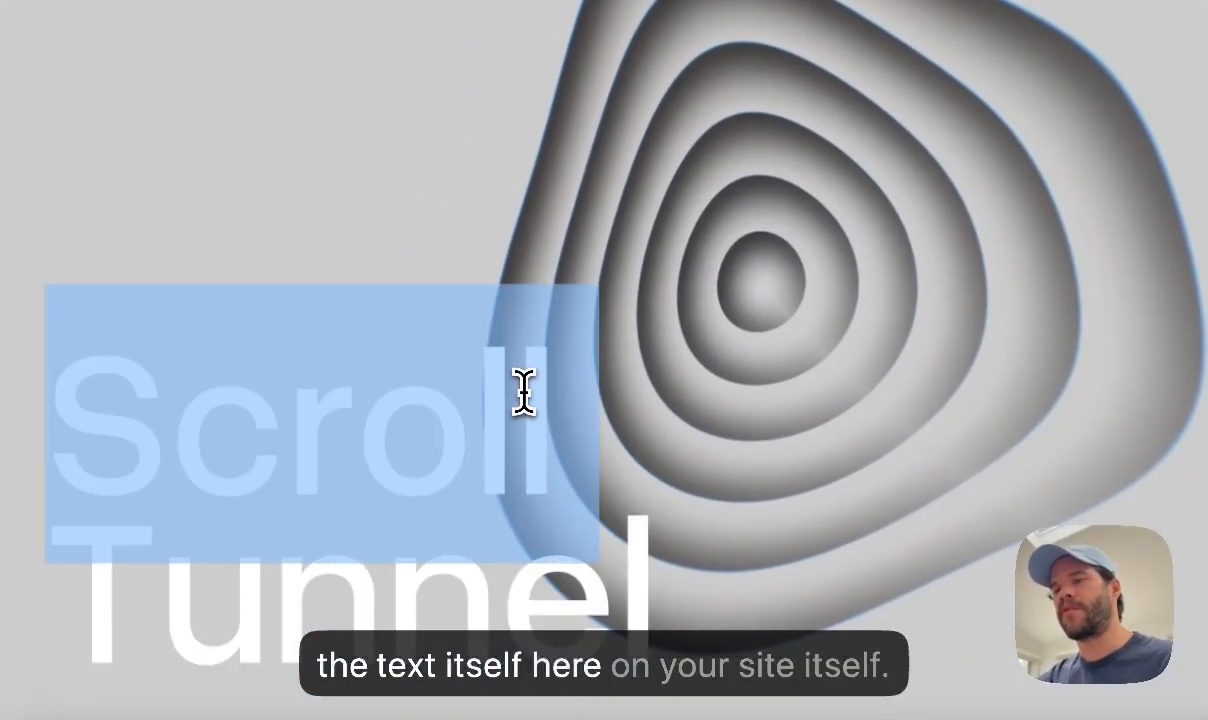
click(448, 345)
Scroll the test view up and down again to examine the title's fade and the end of the tunnel
scroll(770, 270, down, 5)
scroll(764, 247, down, 3)
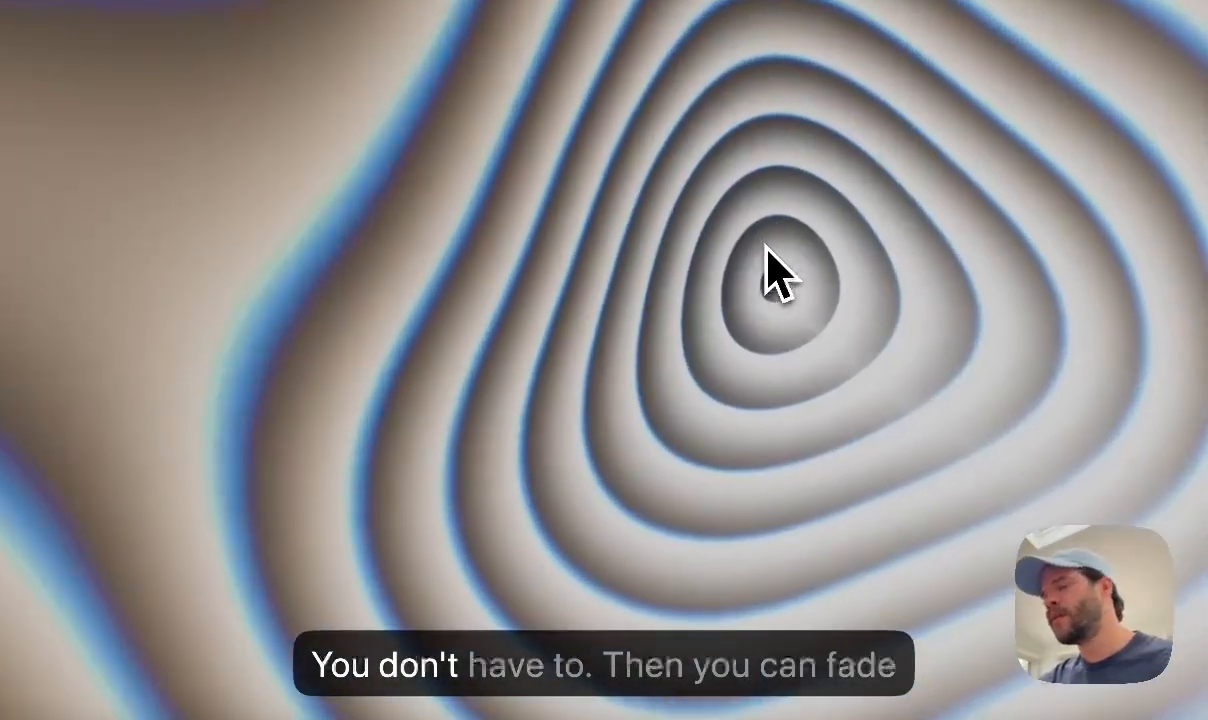
scroll(764, 247, up, 8)
scroll(764, 247, down, 8)
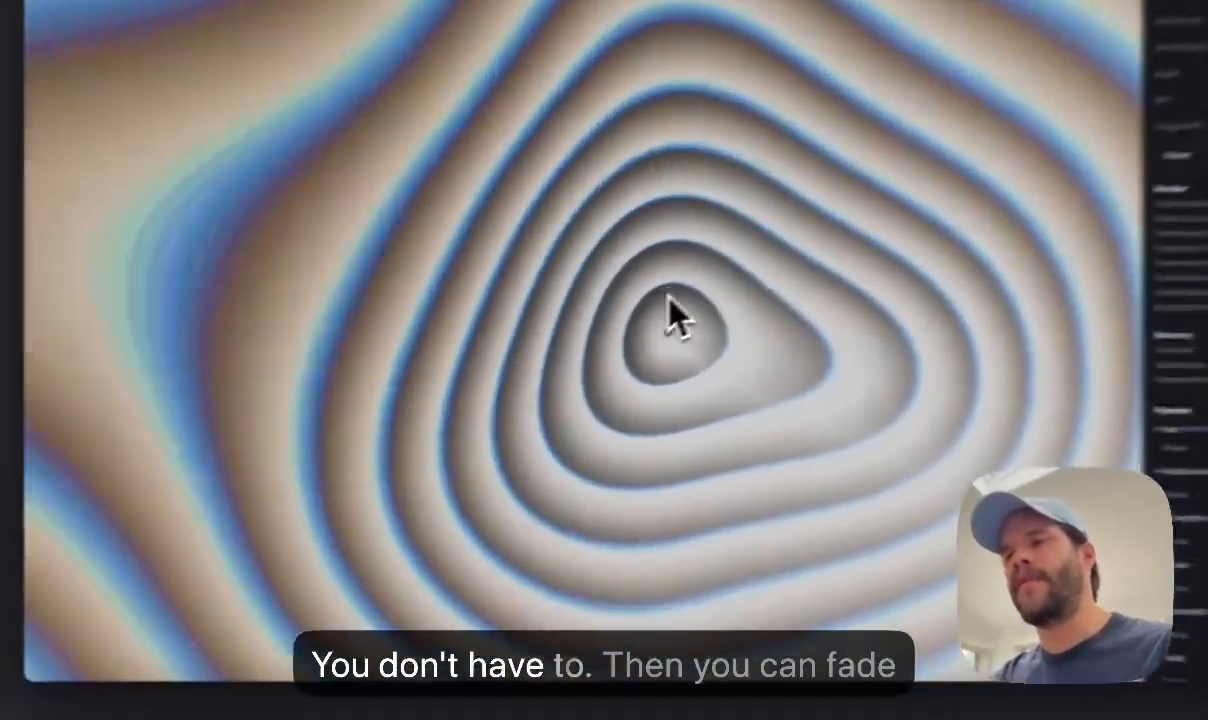
scroll(667, 296, down, 8)
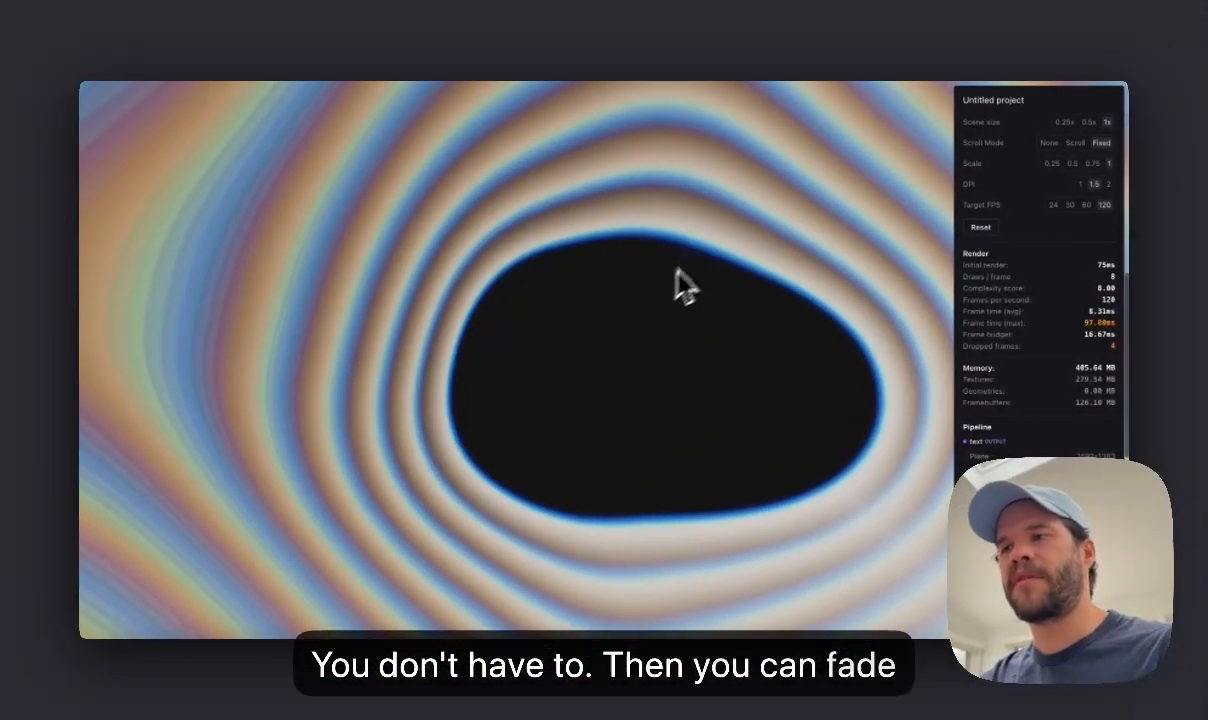
Examine how the tunnel scene ends in the fully black canvas at the end of the scroll and returns to the title
scroll(700, 255, down, 5)
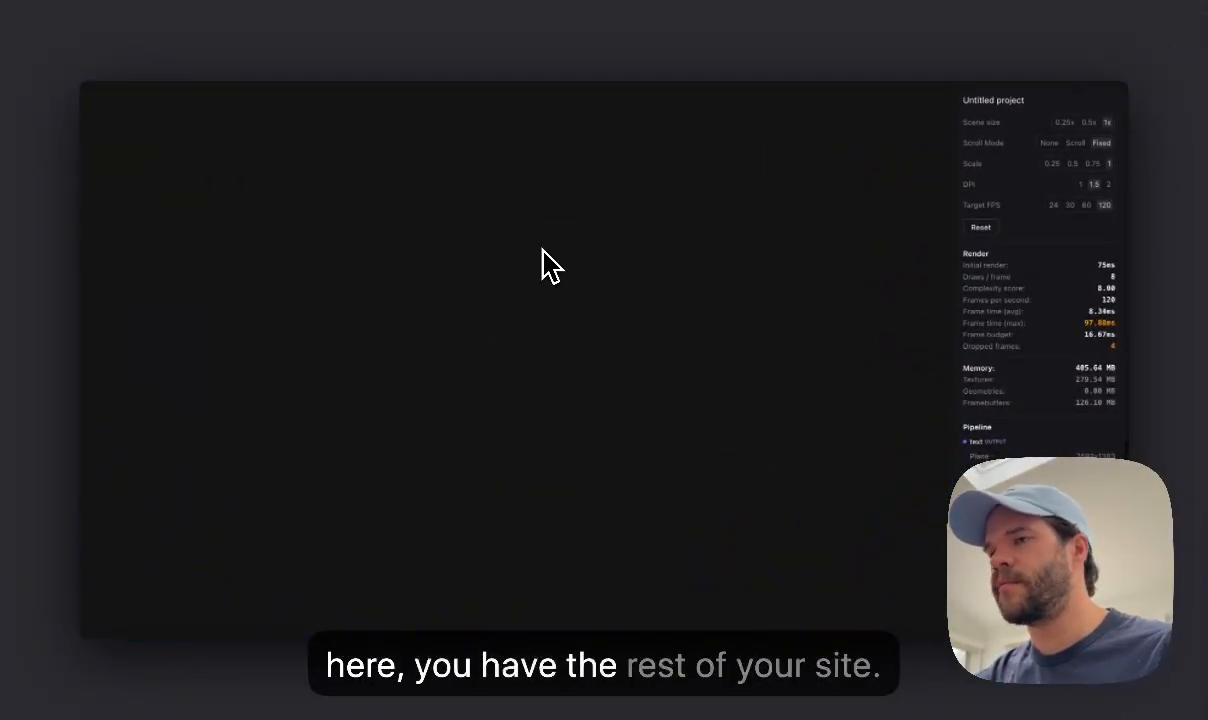
scroll(758, 276, up, 8)
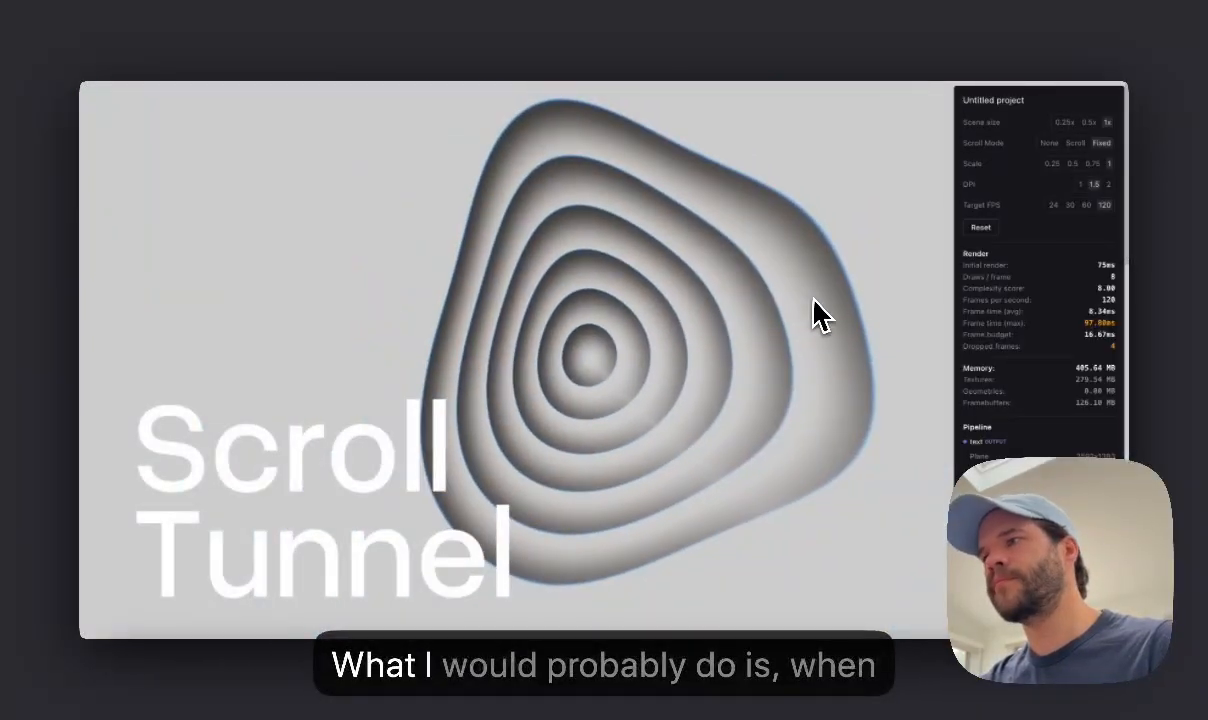
scroll(816, 313, down, 5)
scroll(550, 300, down, 8)
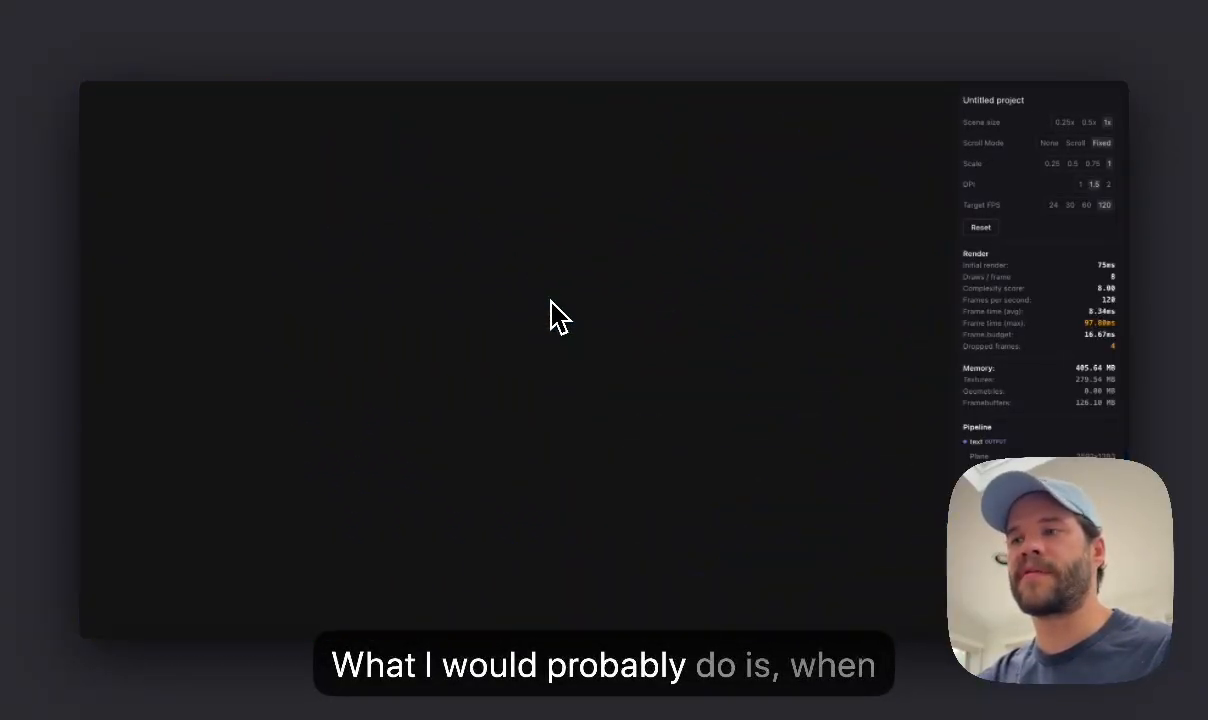
scroll(550, 300, up, 8)
scroll(550, 300, down, 8)
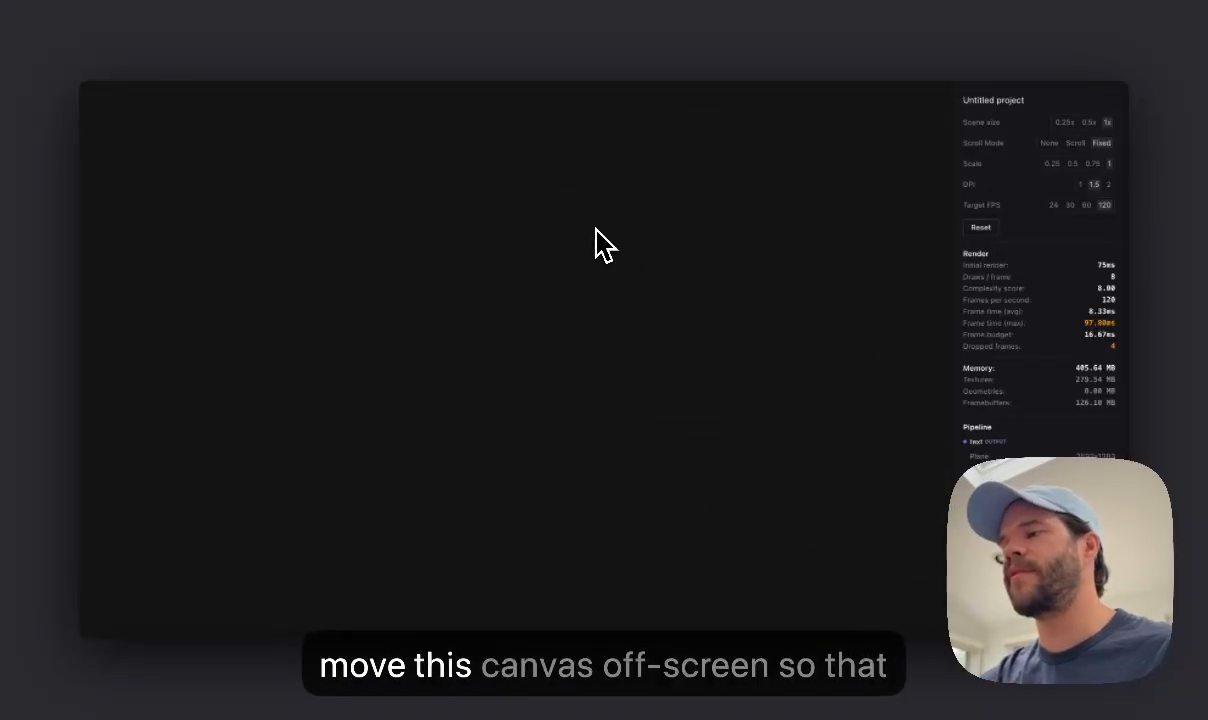
scroll(598, 244, up, 8)
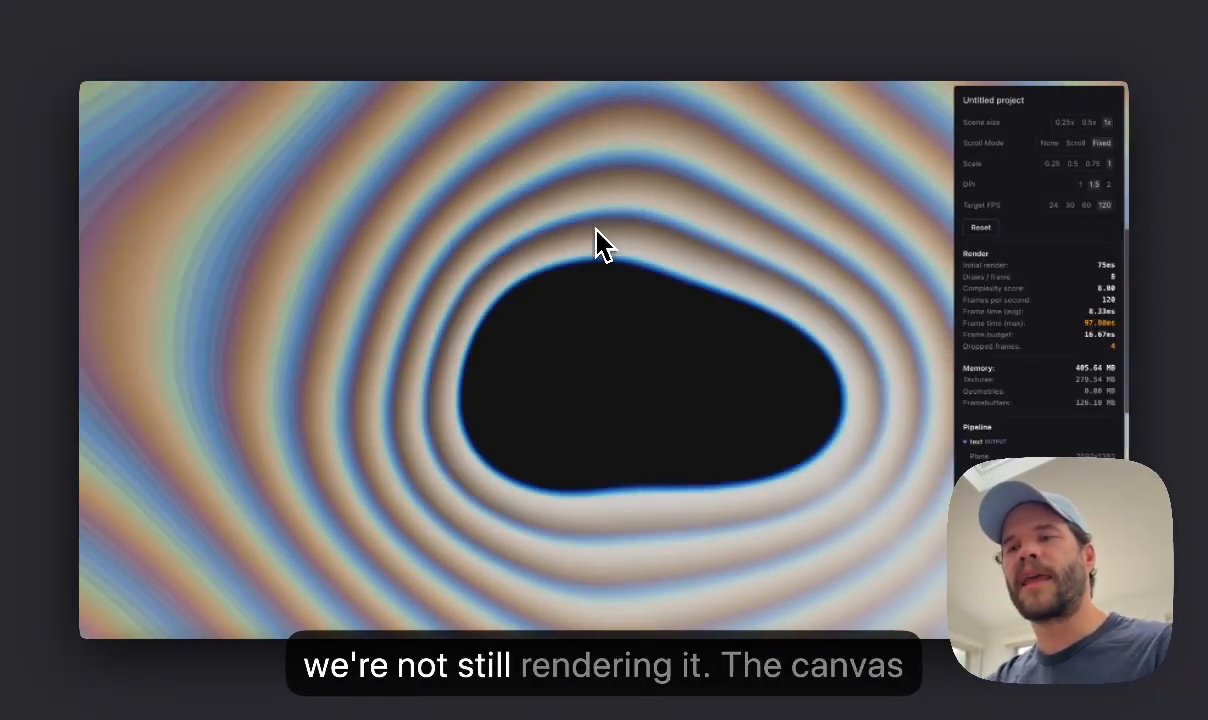
scroll(598, 284, up, 5)
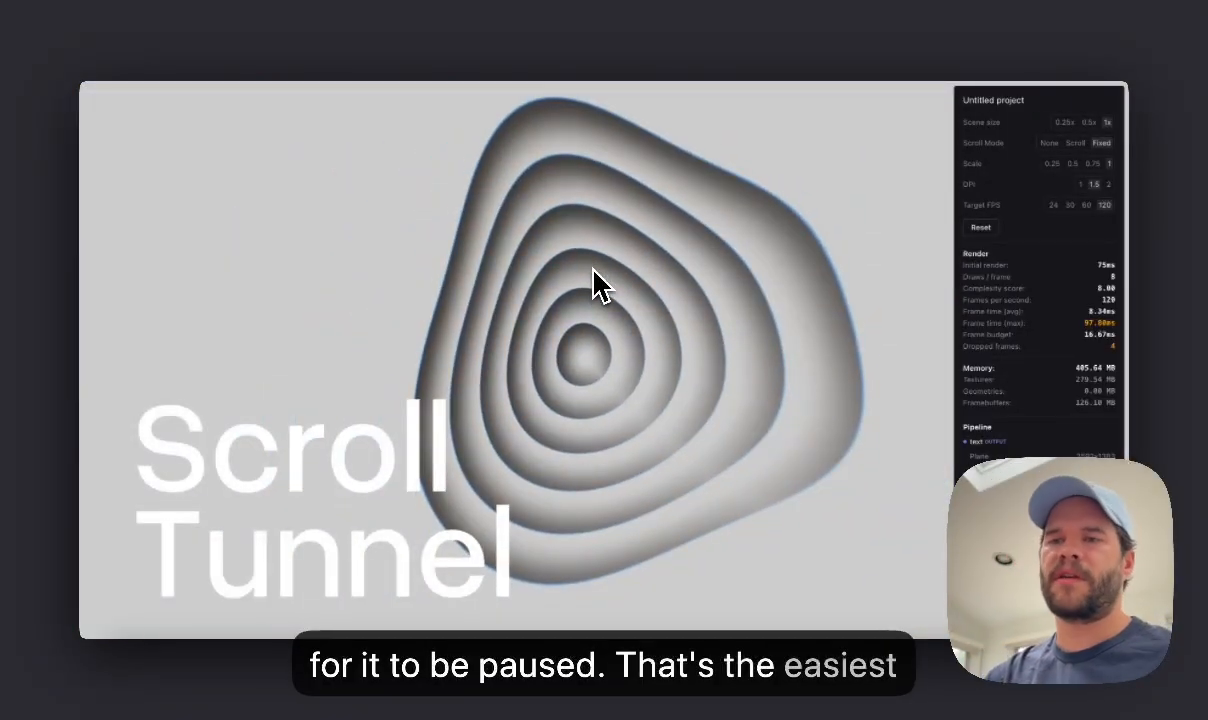
Replay the whole scroll animation in both directions for a final check of the rings, the title fade and the black ending
scroll(628, 418, down, 10)
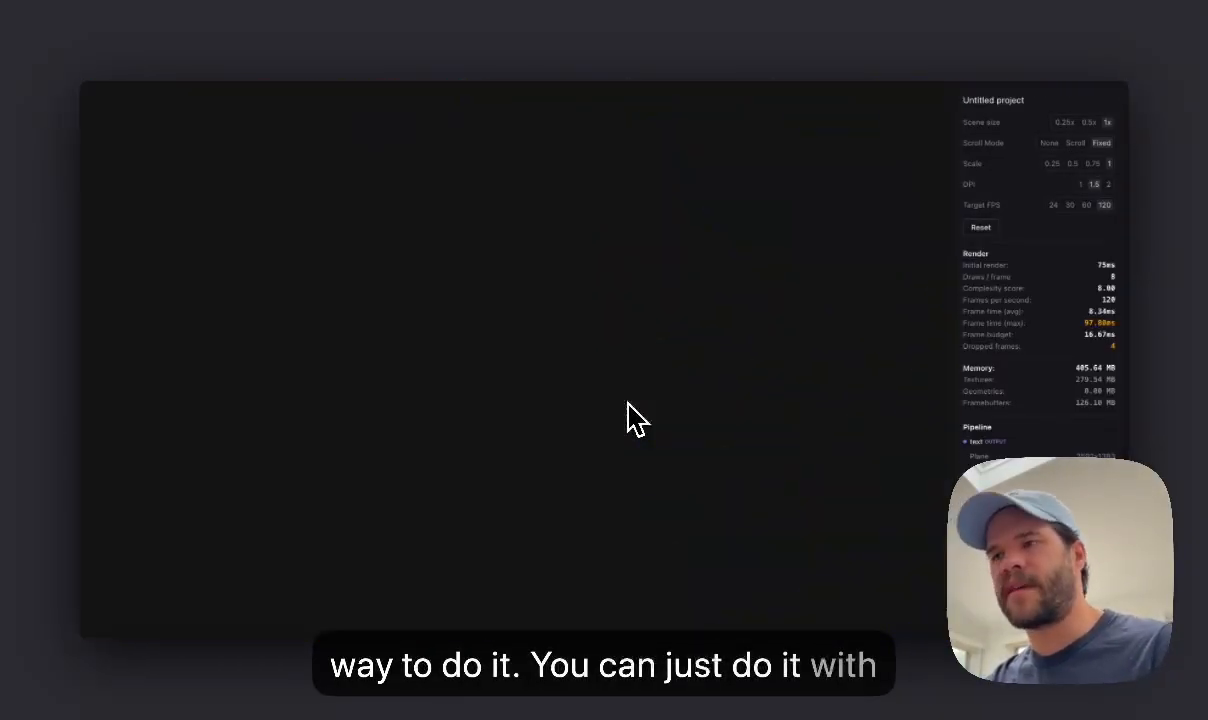
scroll(630, 416, up, 10)
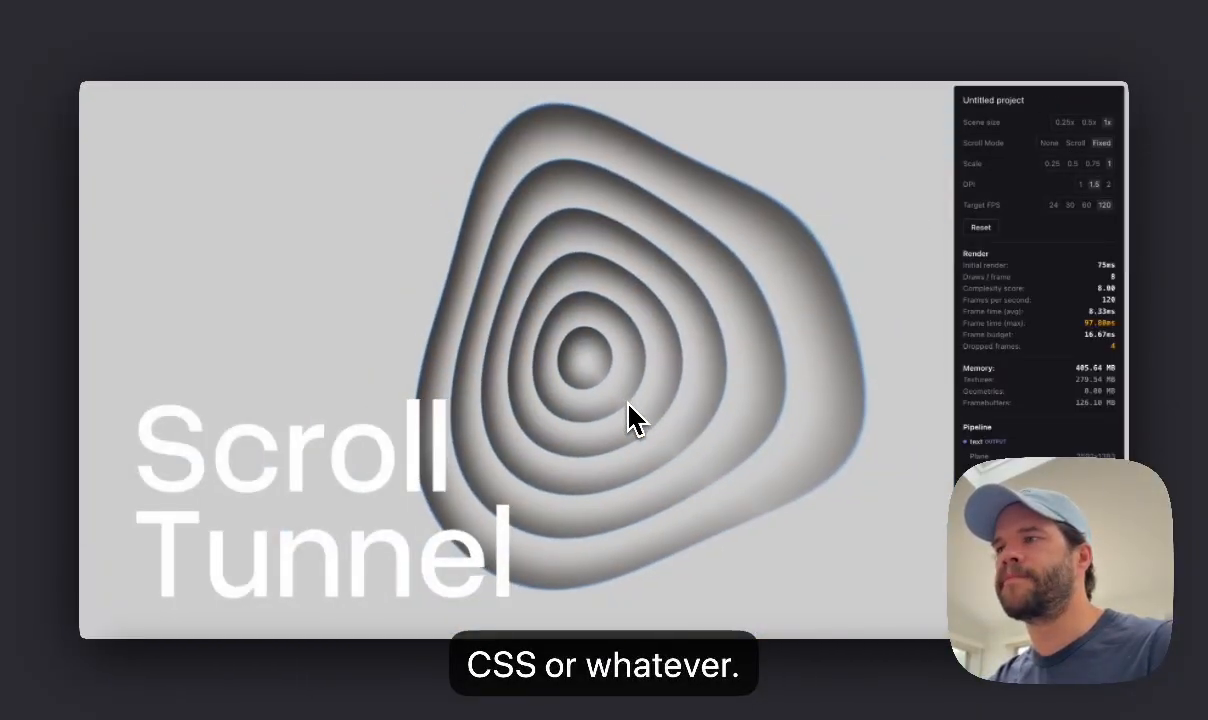
scroll(630, 416, down, 6)
scroll(628, 404, down, 5)
scroll(628, 404, up, 8)
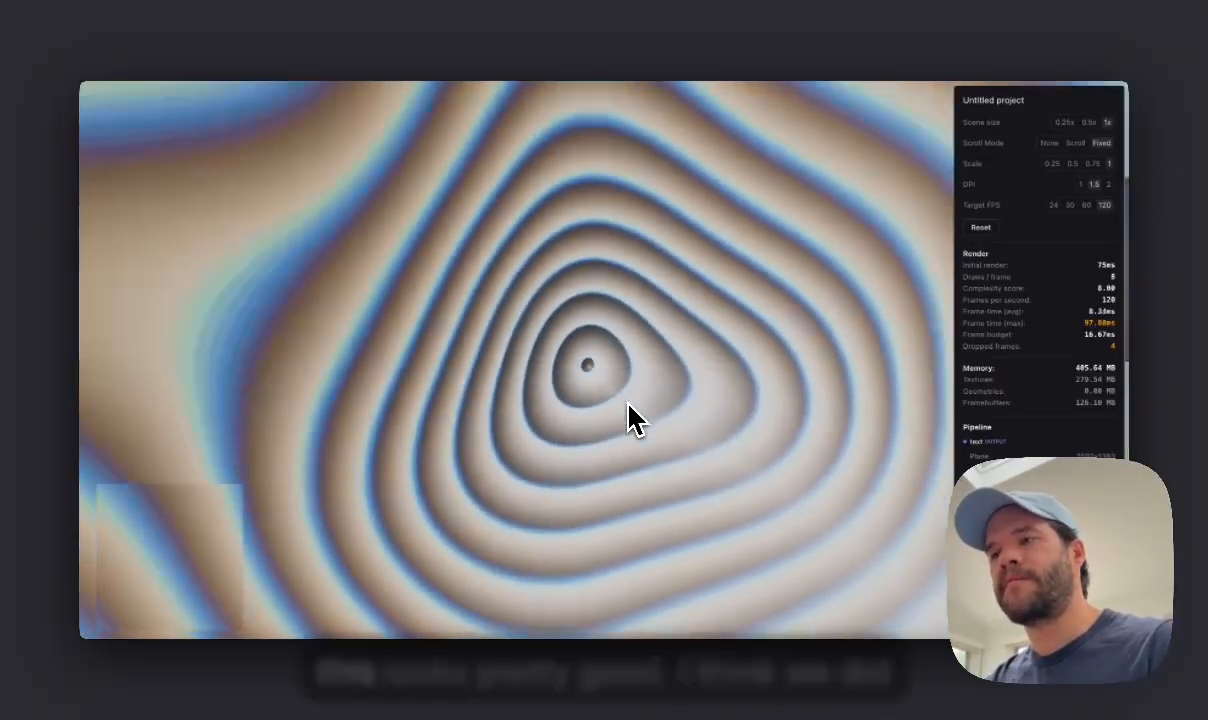
scroll(628, 418, up, 5)
scroll(595, 345, down, 5)
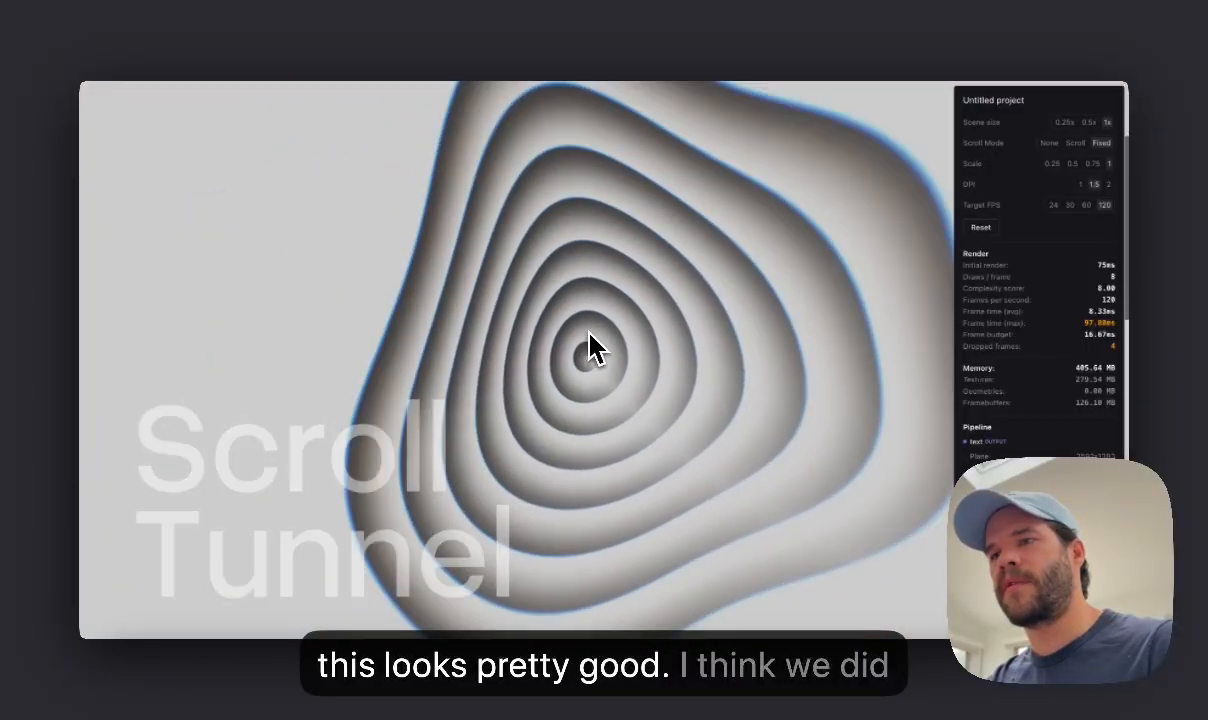
scroll(597, 345, down, 4)
scroll(597, 345, up, 4)
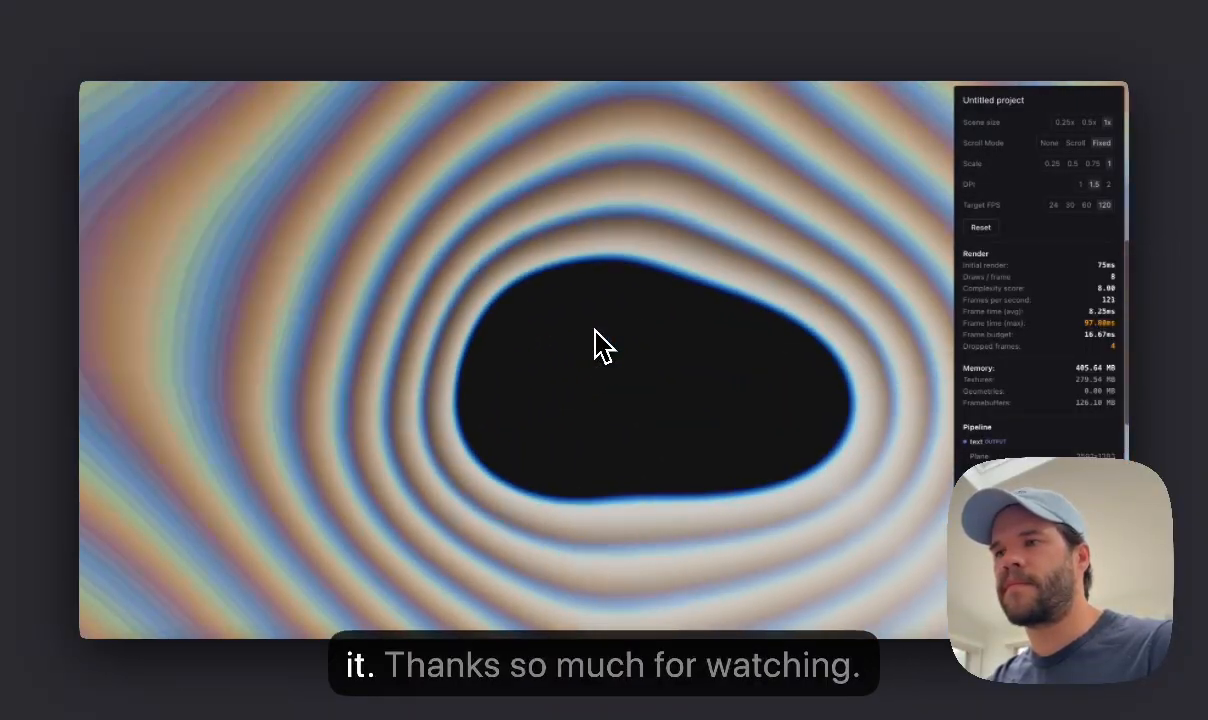